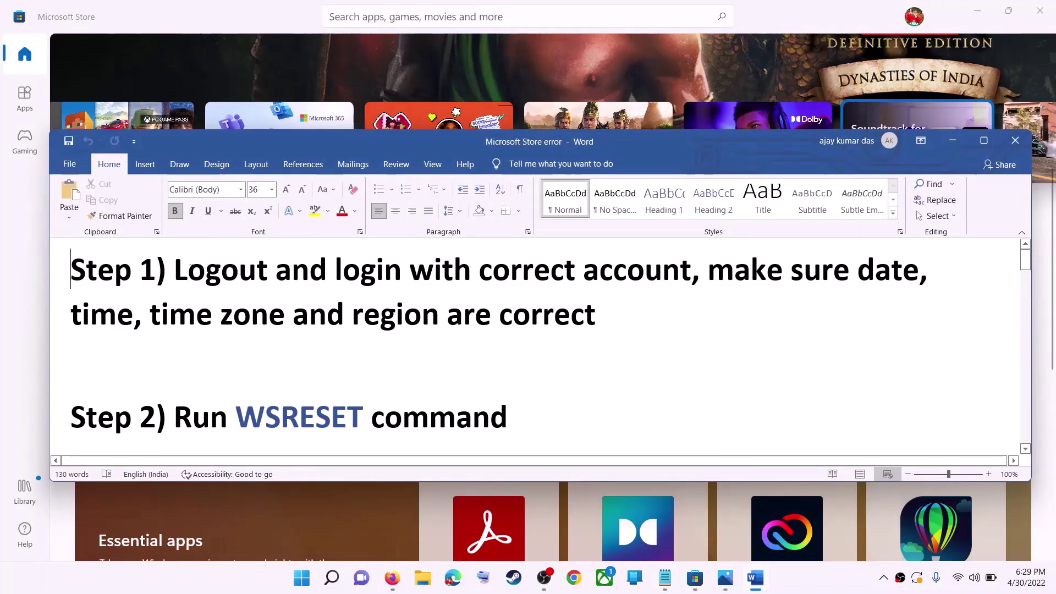
# Sign out of the Microsoft Store account and sign back in with the first listed Microsoft account.
pyautogui.moveTo(175, 270); pyautogui.dragTo(691, 270)
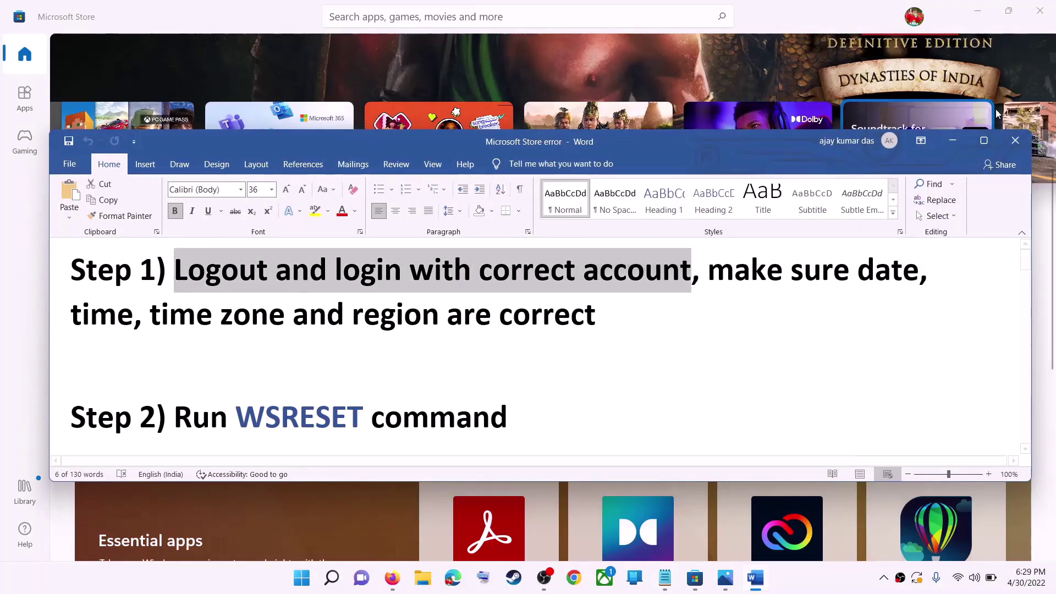
pyautogui.click(955, 145)
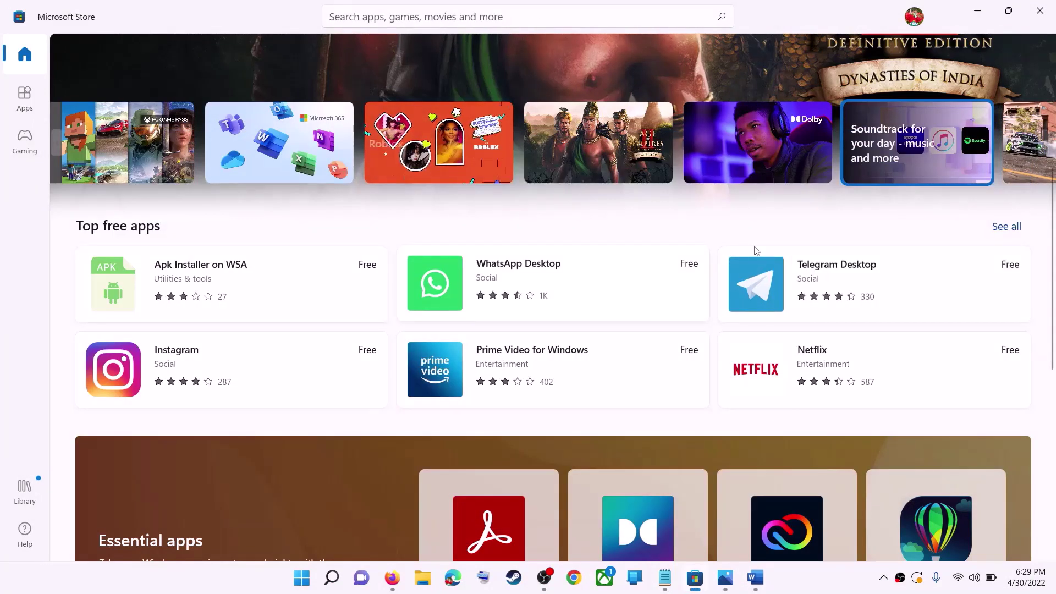
pyautogui.scroll(5, 773, 337)
pyautogui.scroll(-1, 773, 337)
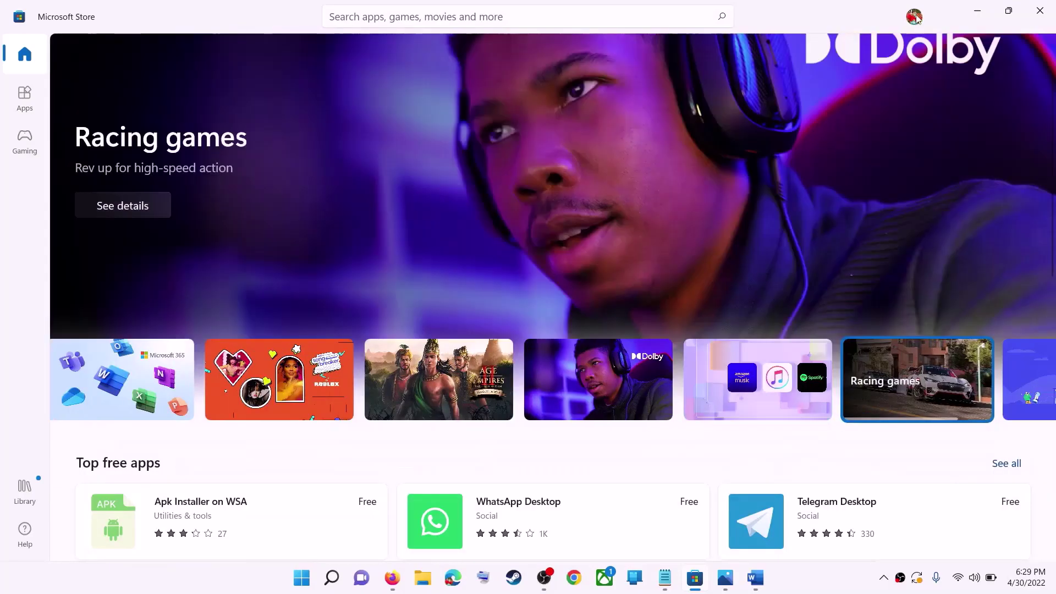
pyautogui.click(914, 17)
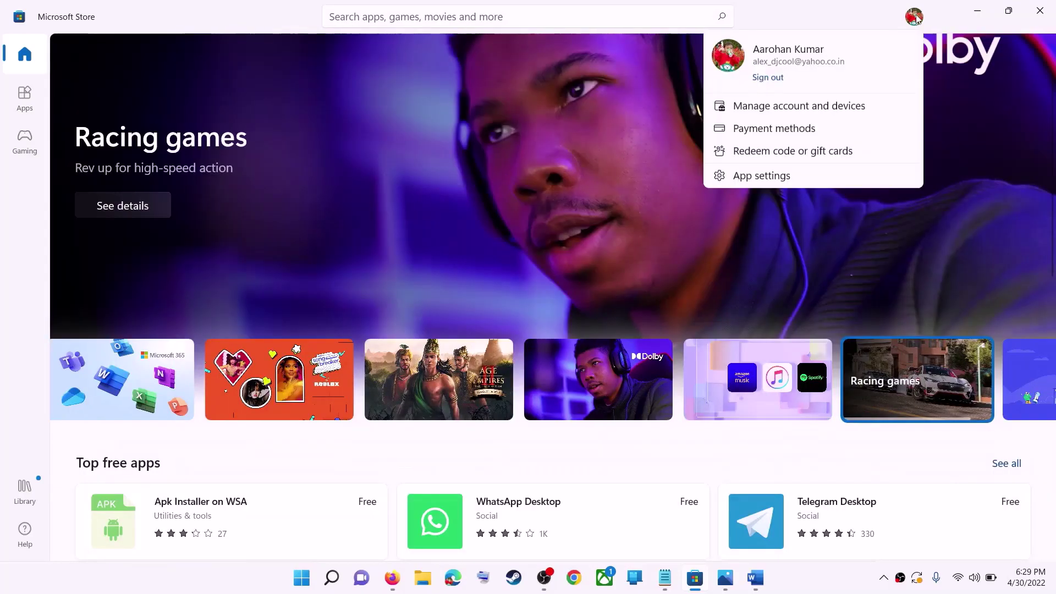
pyautogui.click(762, 77)
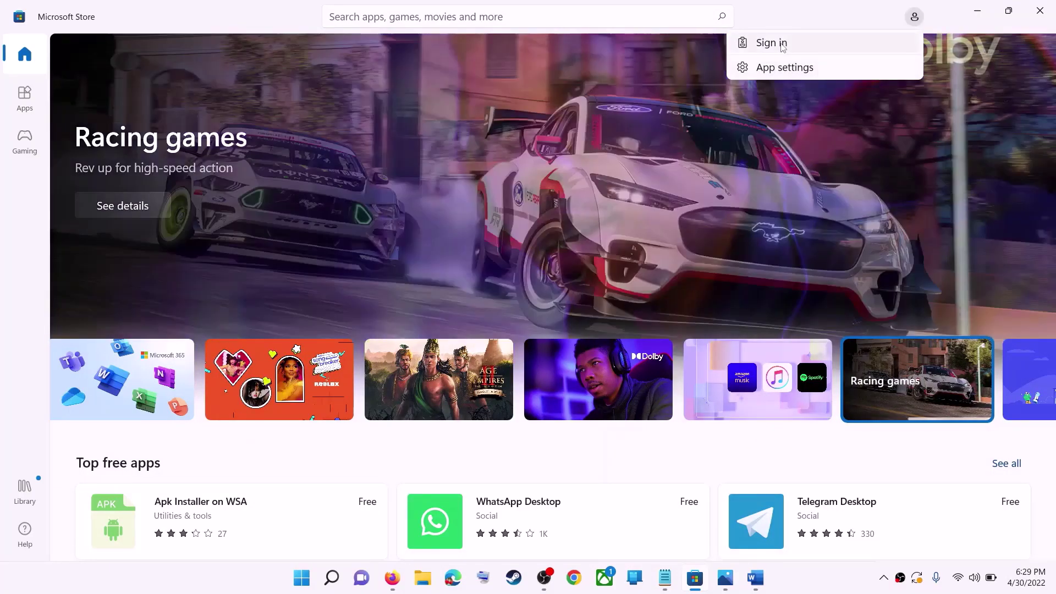
pyautogui.click(771, 43)
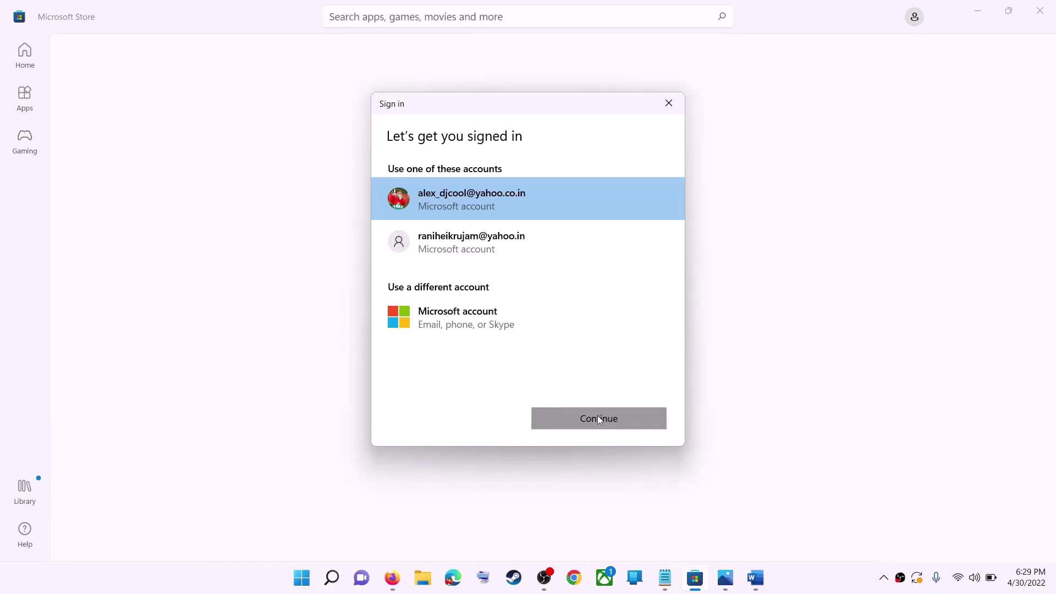
pyautogui.click(599, 418)
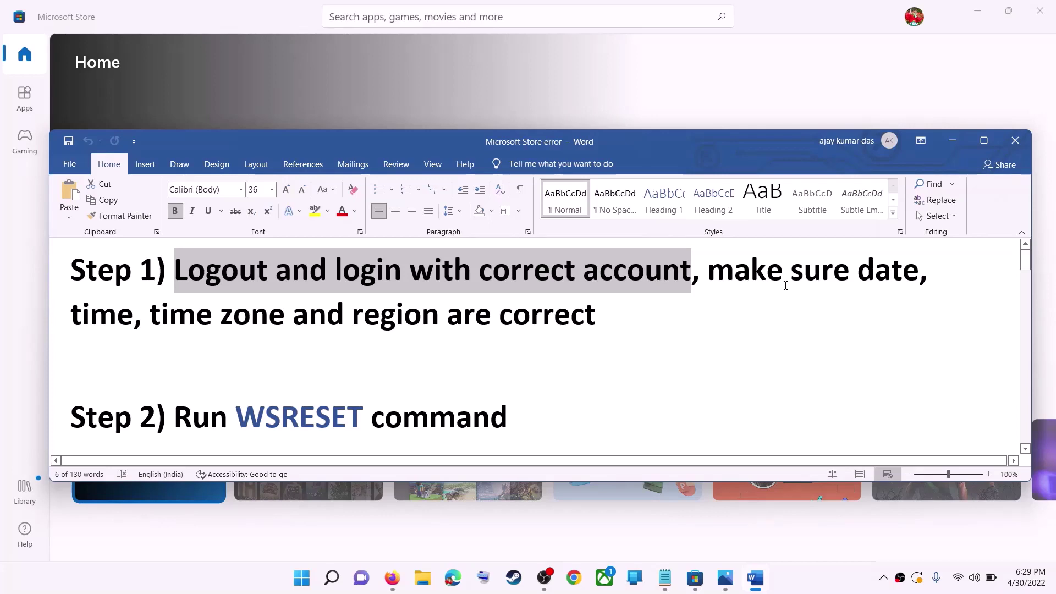
# Open the Windows date and time settings and check the automatic time, time zone and sync options.
pyautogui.moveTo(785, 286); pyautogui.dragTo(536, 305)
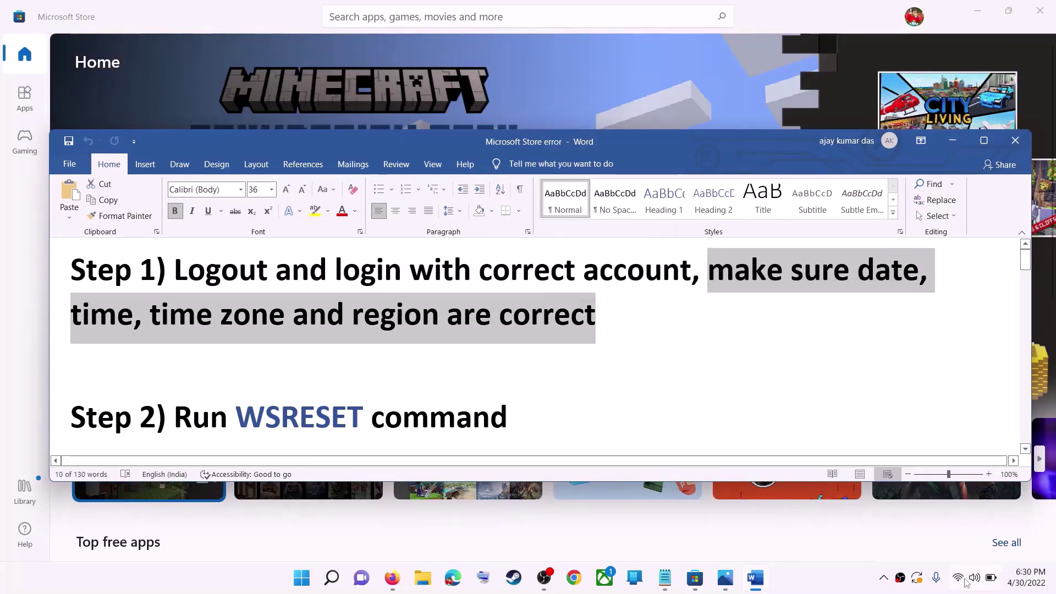
pyautogui.rightClick(1024, 578)
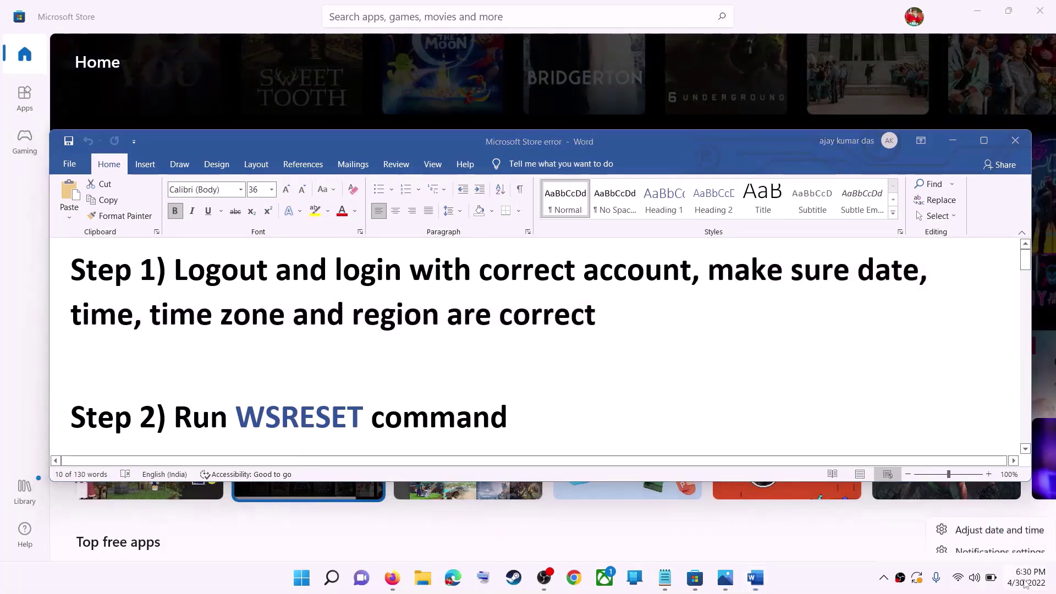
pyautogui.click(1005, 524)
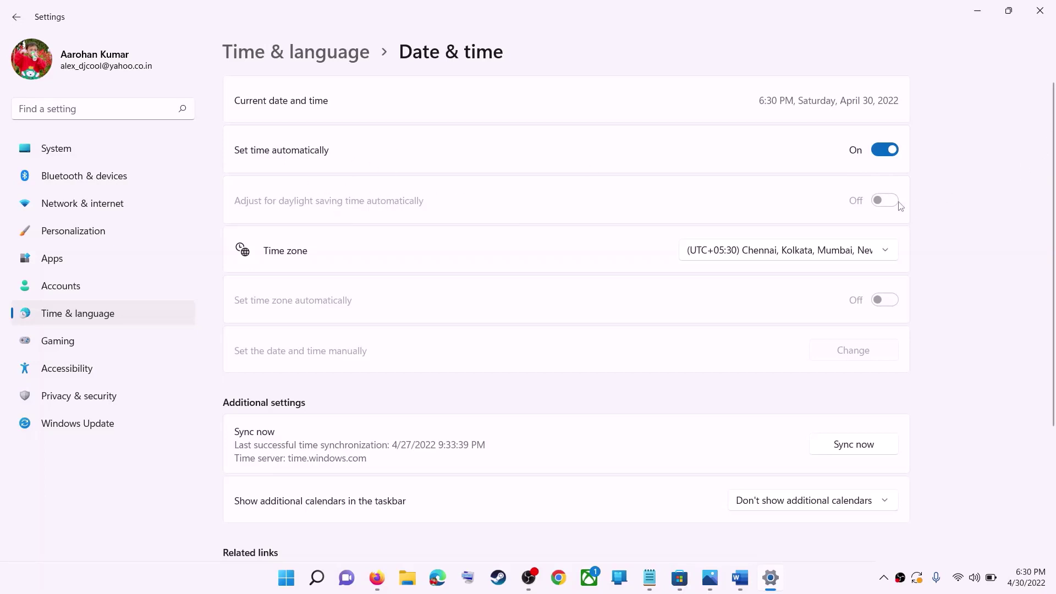
pyautogui.click(775, 255)
pyautogui.click(807, 252)
pyautogui.scroll(-3, 948, 307)
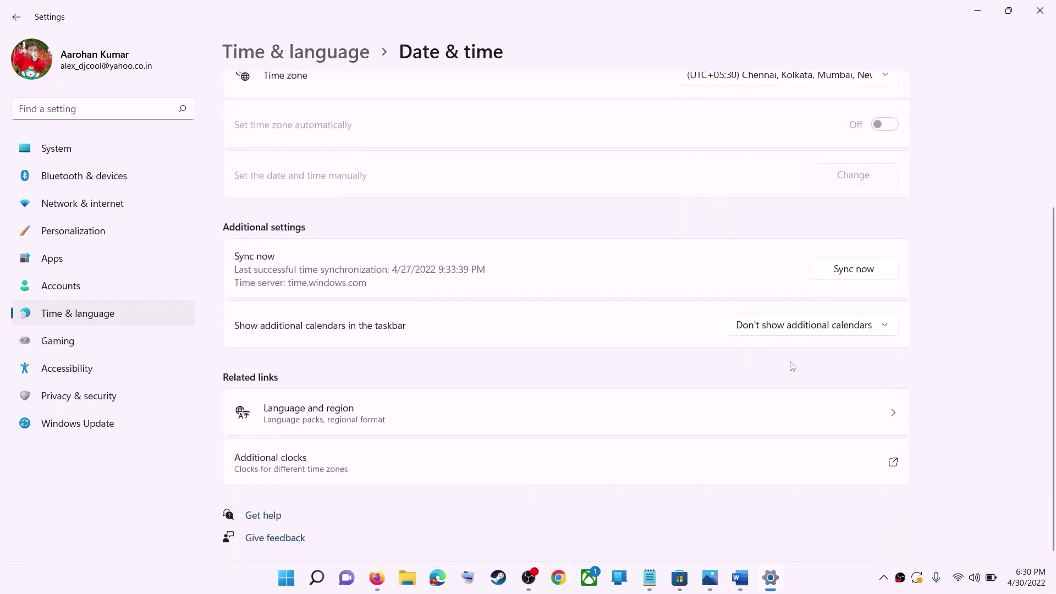
pyautogui.scroll(3, 785, 368)
pyautogui.scroll(-3, 518, 323)
pyautogui.scroll(3, 455, 323)
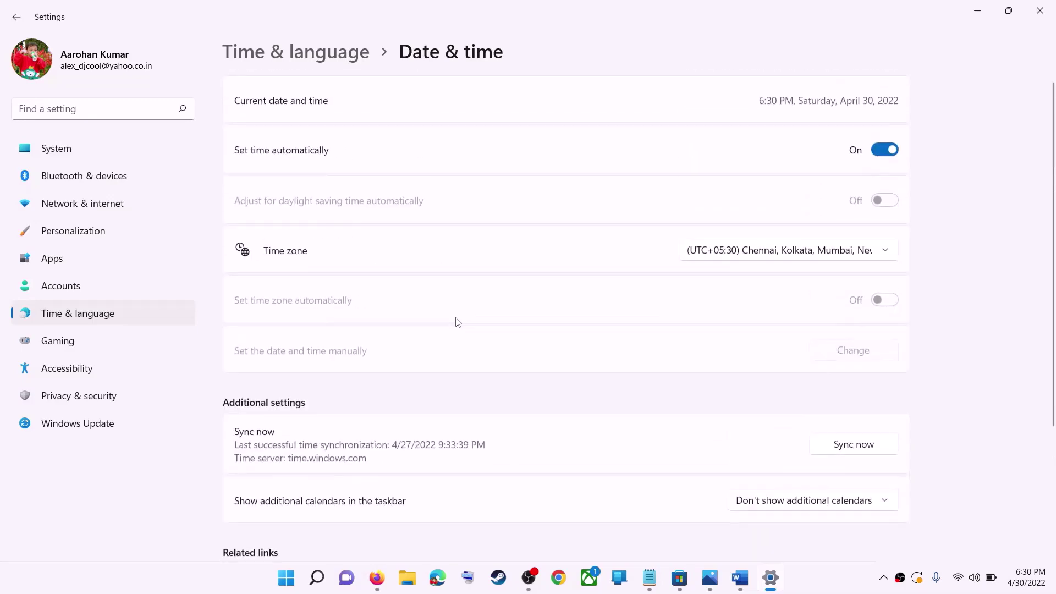
# Check the selected country in the Language & region settings, leave it as is, and close Settings.
pyautogui.click(71, 319)
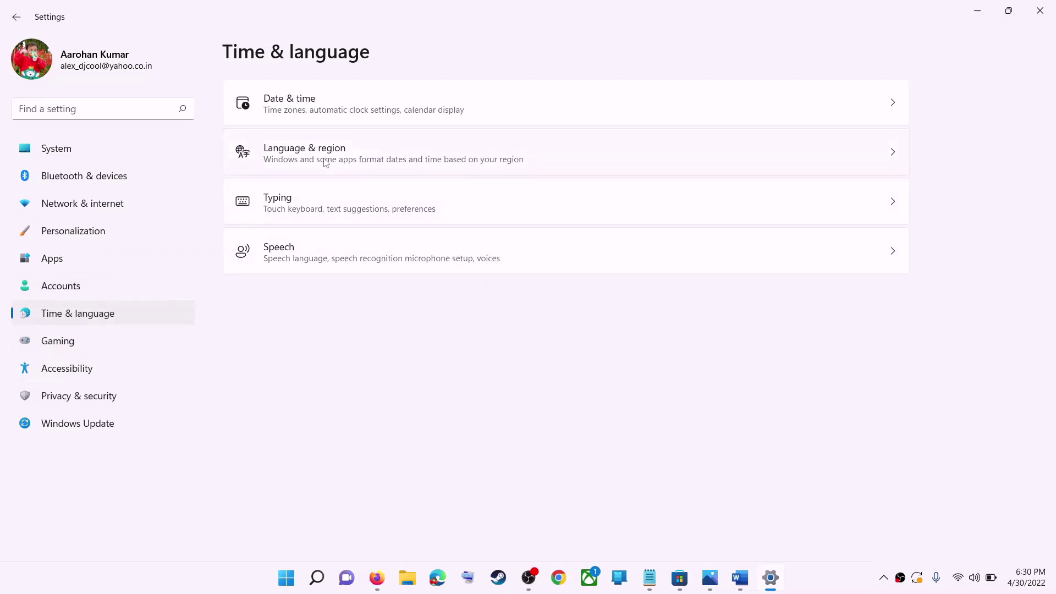
pyautogui.click(794, 165)
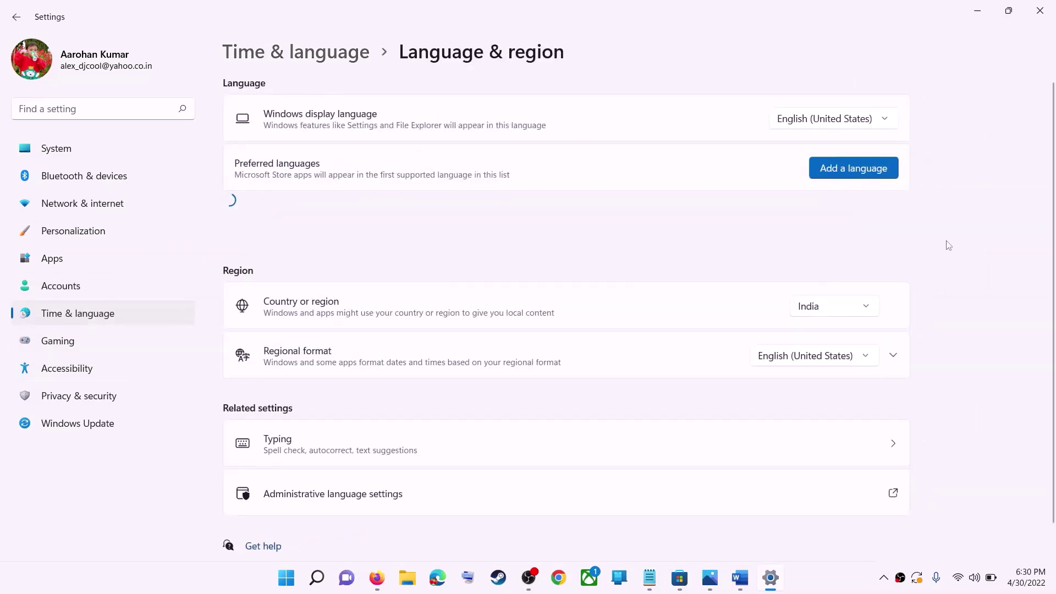
pyautogui.click(844, 313)
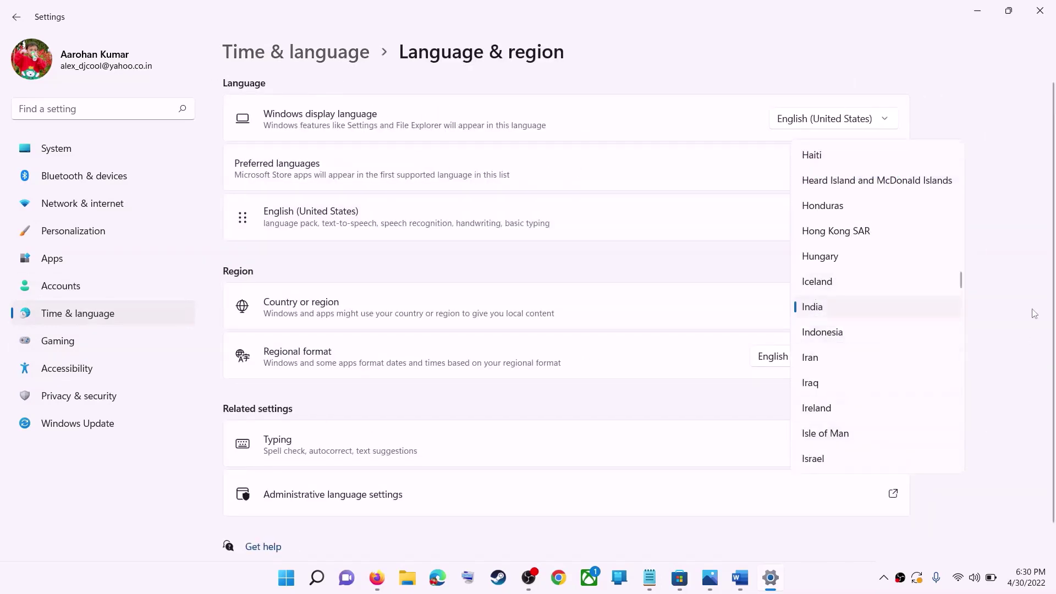
pyautogui.click(1024, 169)
pyautogui.click(1039, 10)
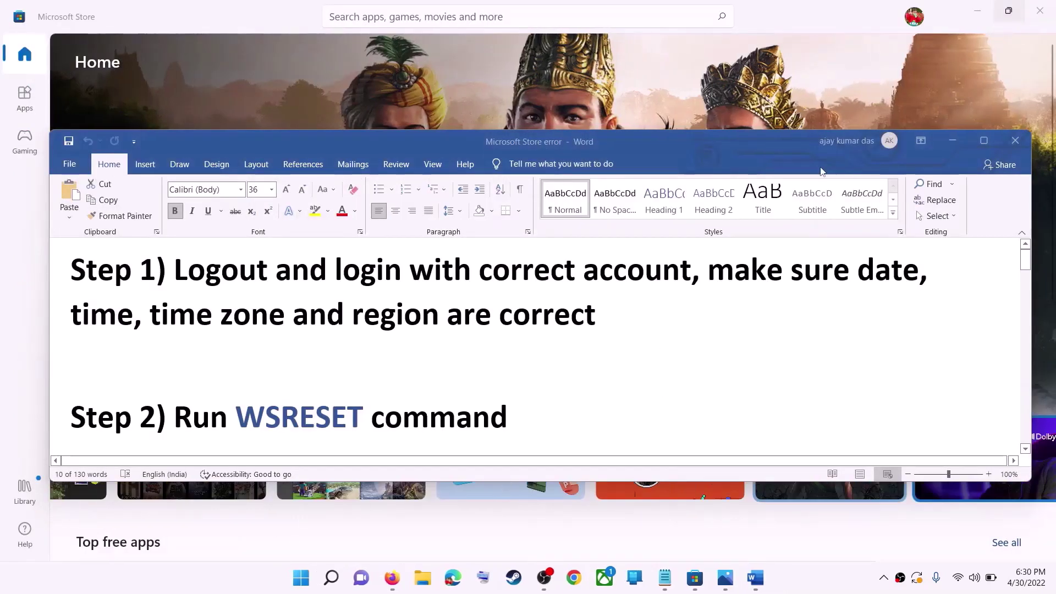
# Copy WSRESET from Step 2 of the Word notes, run it as a command, and maximize the reopened Microsoft Store.
pyautogui.scroll(-1, 362, 386)
pyautogui.doubleClick(299, 384)
pyautogui.hotkey('ctrl', 'c')
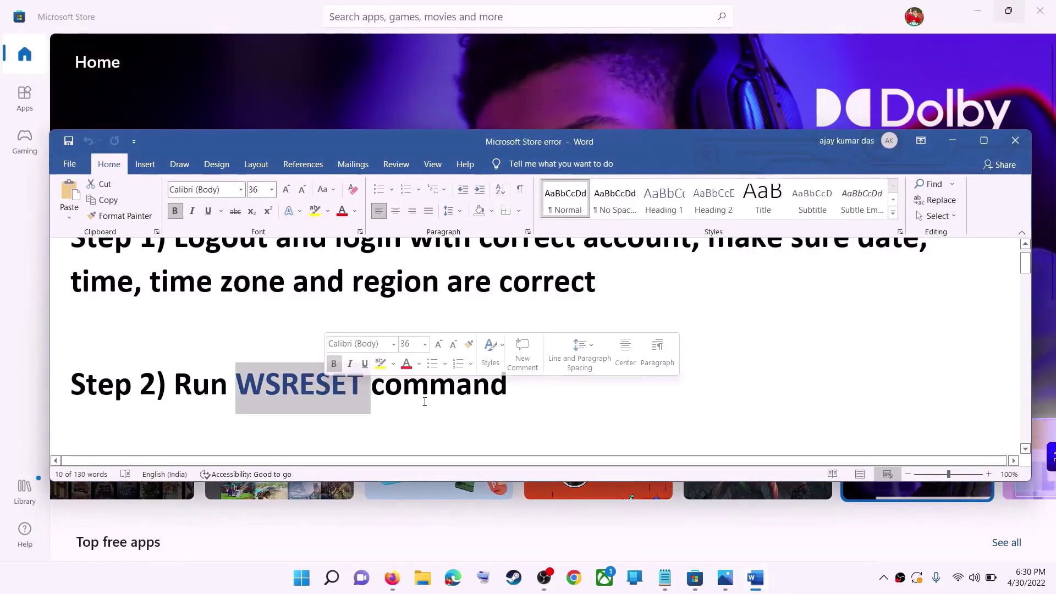
pyautogui.click(312, 579)
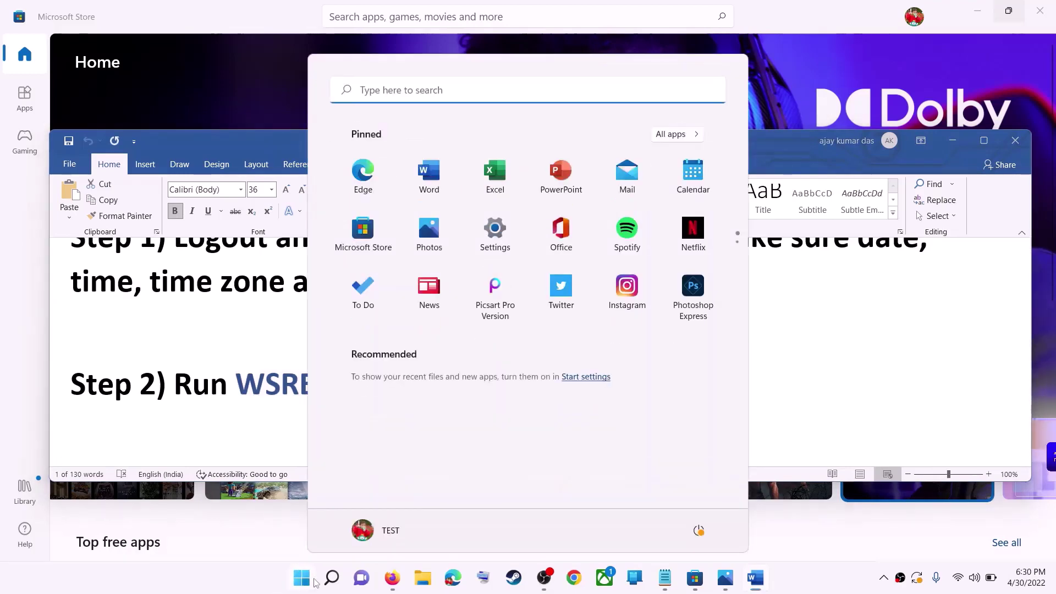
pyautogui.hotkey('ctrl', 'v')
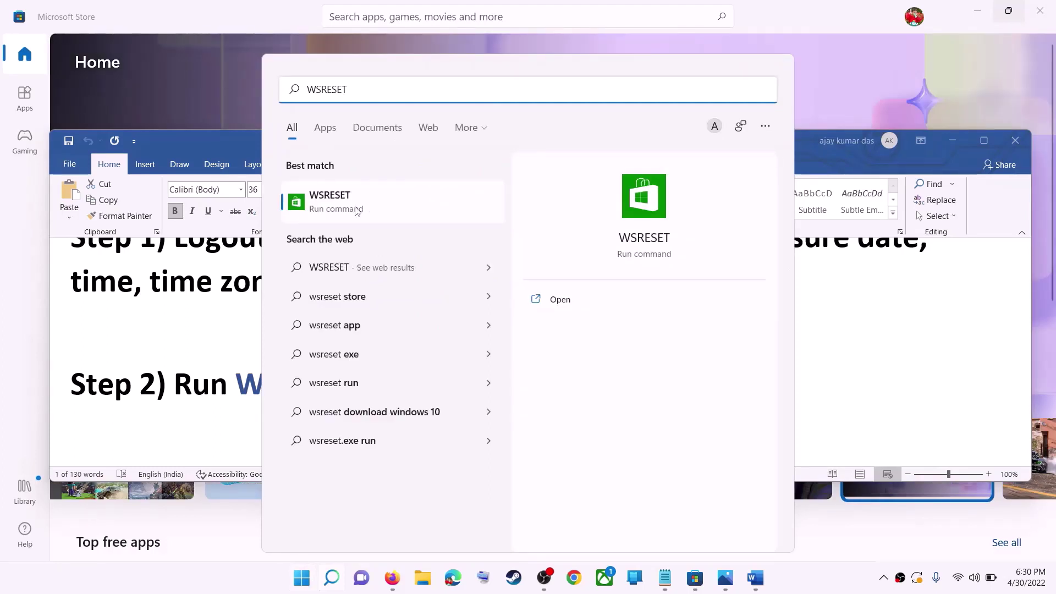
pyautogui.click(357, 211)
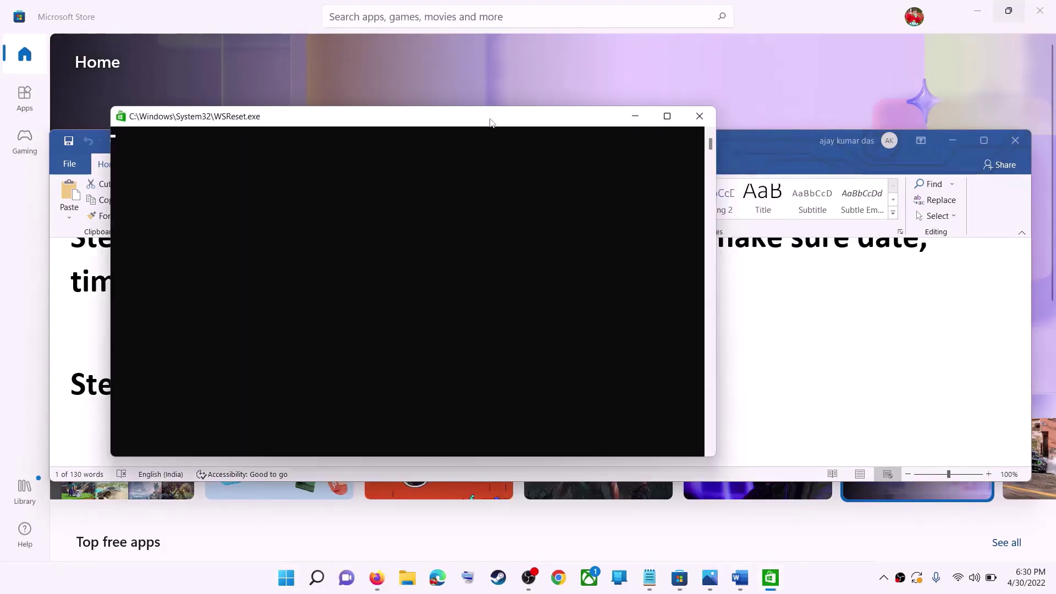
pyautogui.moveTo(491, 122); pyautogui.dragTo(559, 131)
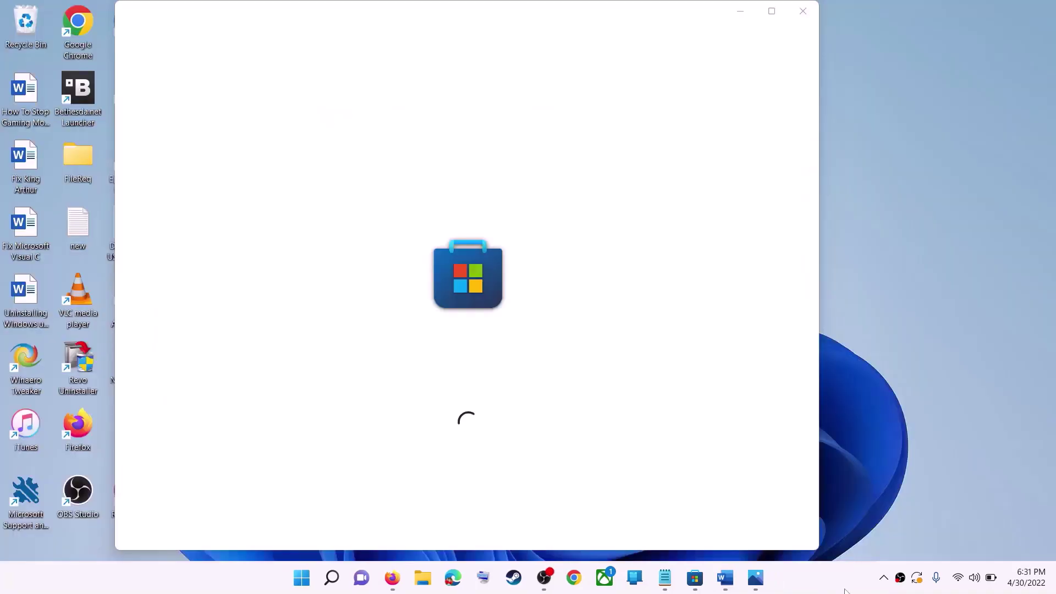
pyautogui.click(773, 12)
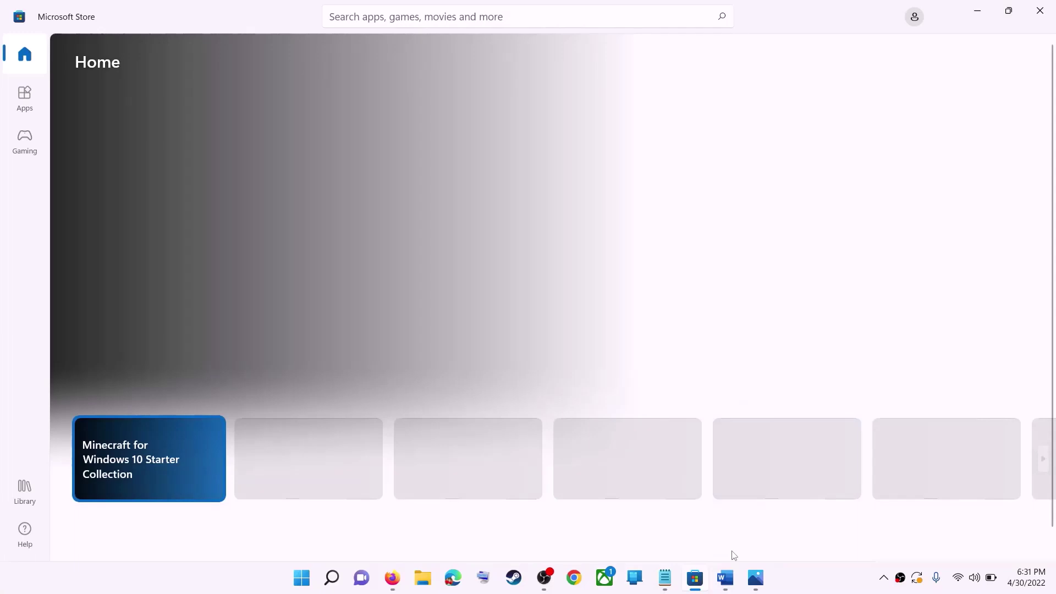
# Go to Step 3 in the Word notes, search Windows for "store" and open Microsoft Store's app settings.
pyautogui.click(725, 577)
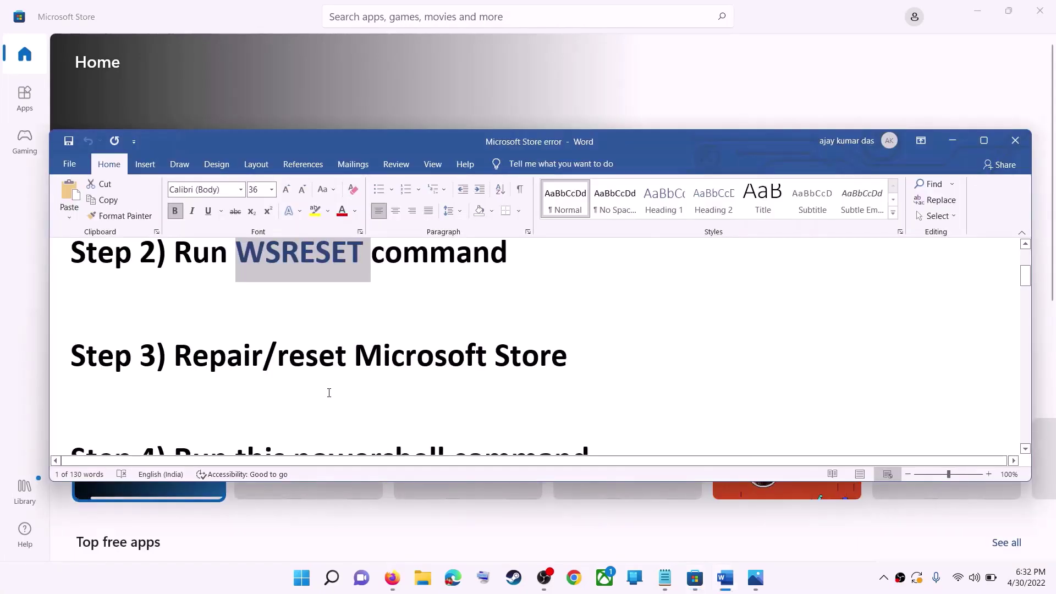
pyautogui.moveTo(278, 357); pyautogui.dragTo(572, 358)
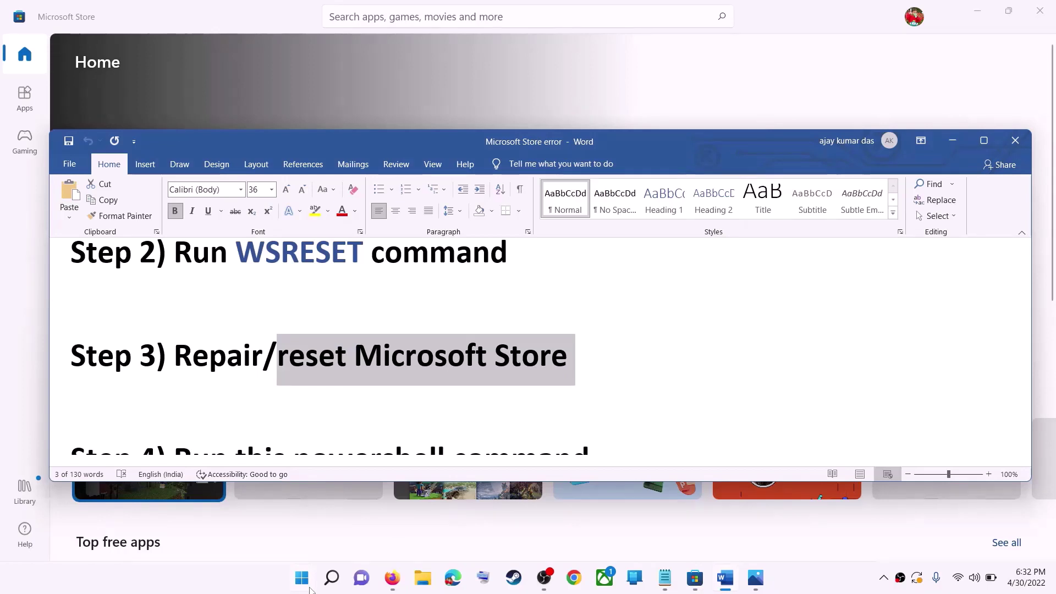
pyautogui.click(310, 589)
pyautogui.write('store')
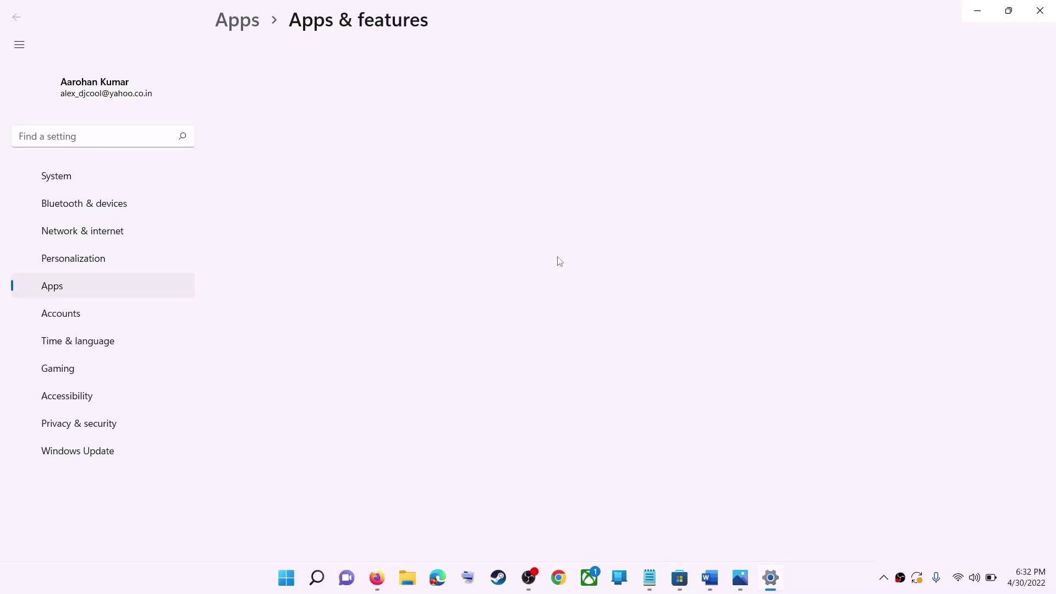
# Repair the Microsoft Store app and reset it, confirming the deletion of its data.
pyautogui.scroll(-5, 382, 347)
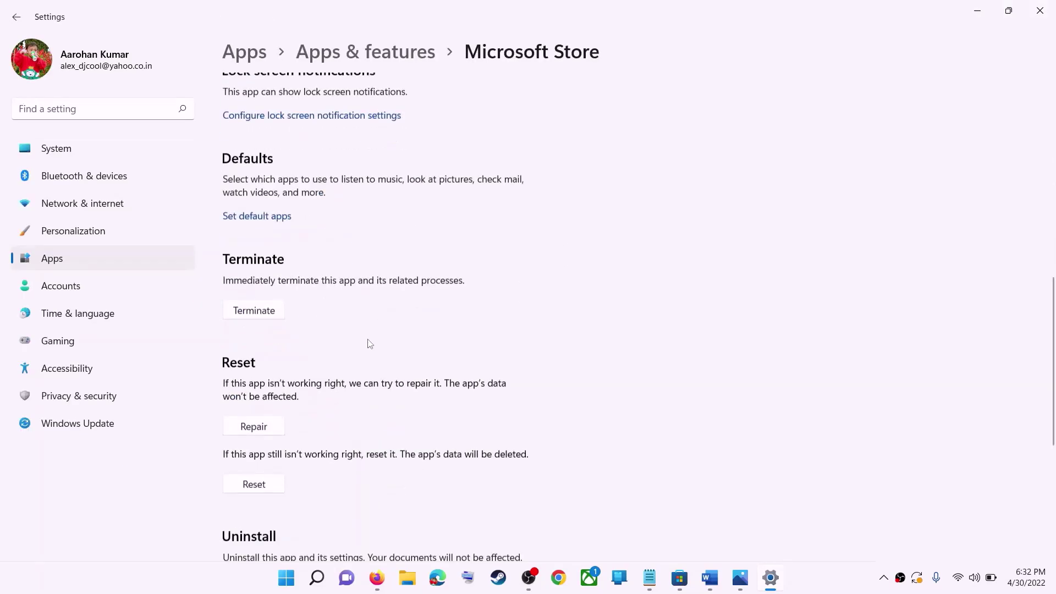
pyautogui.scroll(-3, 369, 343)
pyautogui.click(253, 270)
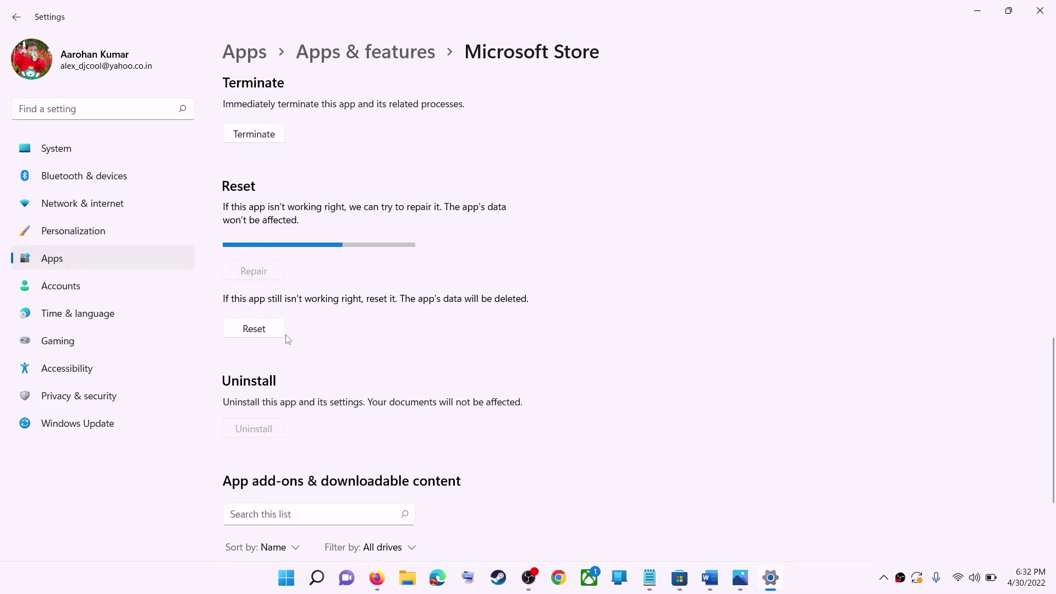
pyautogui.click(263, 332)
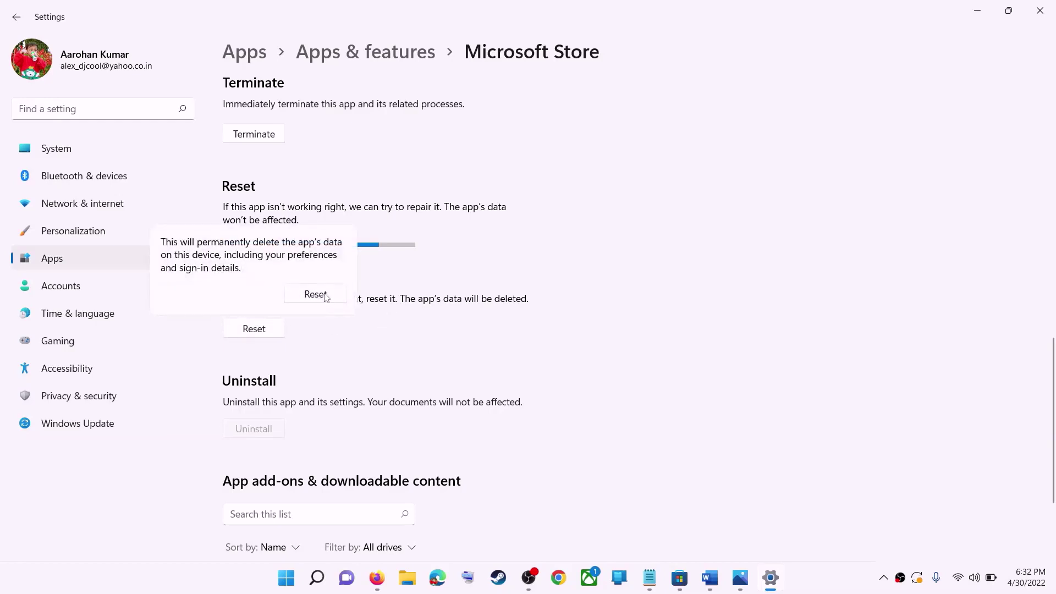
pyautogui.click(318, 294)
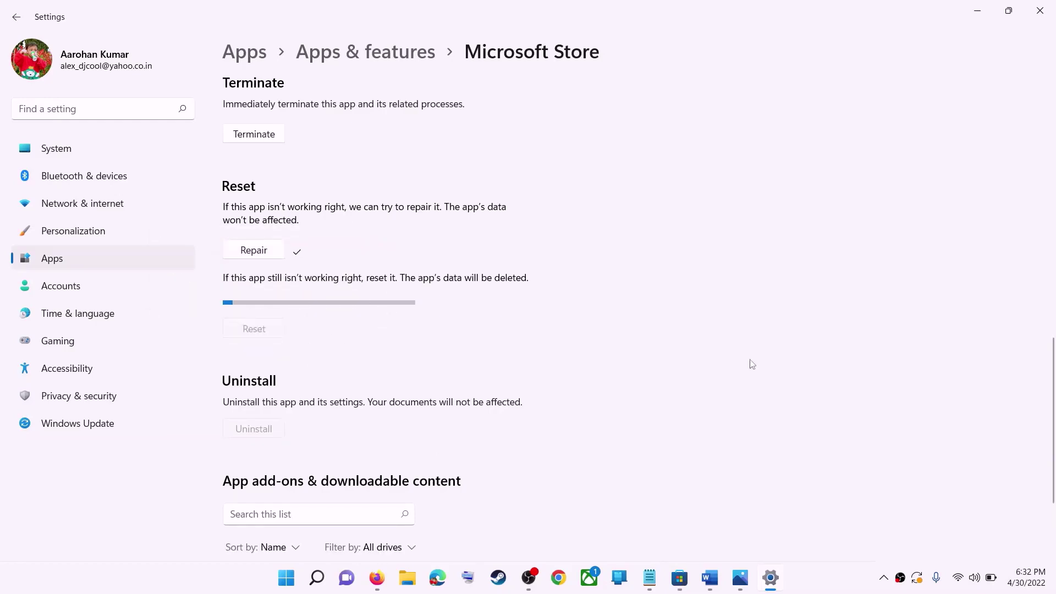
# Switch back to the Word notes and copy the whole Get-AppxPackage command under Step 4.
pyautogui.click(710, 577)
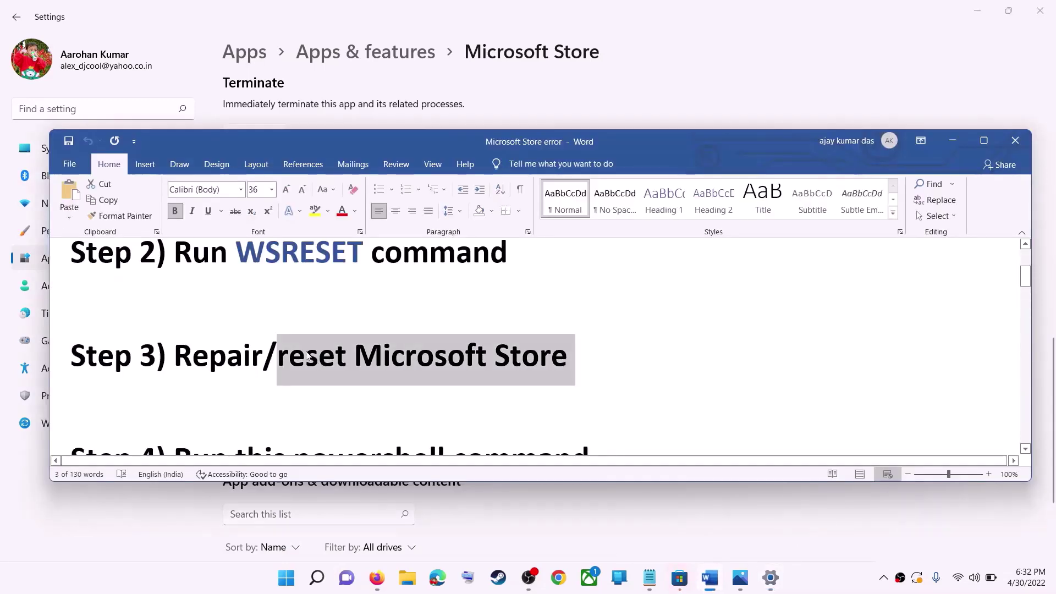
pyautogui.scroll(-2, 259, 358)
pyautogui.scroll(-2, 263, 362)
pyautogui.scroll(-2, 262, 362)
pyautogui.moveTo(670, 397); pyautogui.dragTo(73, 314)
pyautogui.rightClick(160, 333)
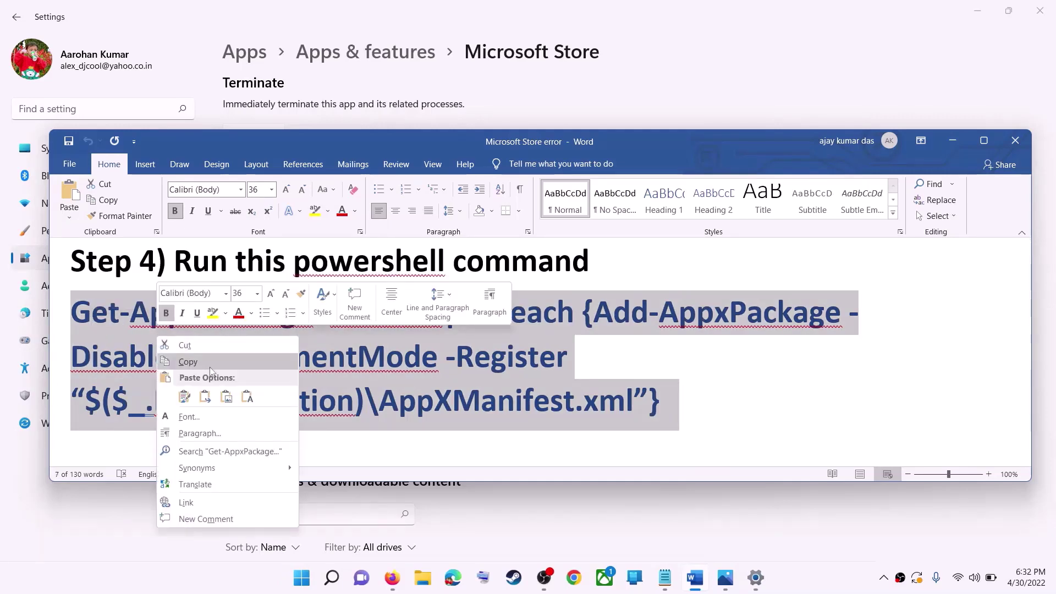
pyautogui.click(212, 361)
# Search Windows for "powershell" and run Windows PowerShell as administrator.
pyautogui.click(302, 578)
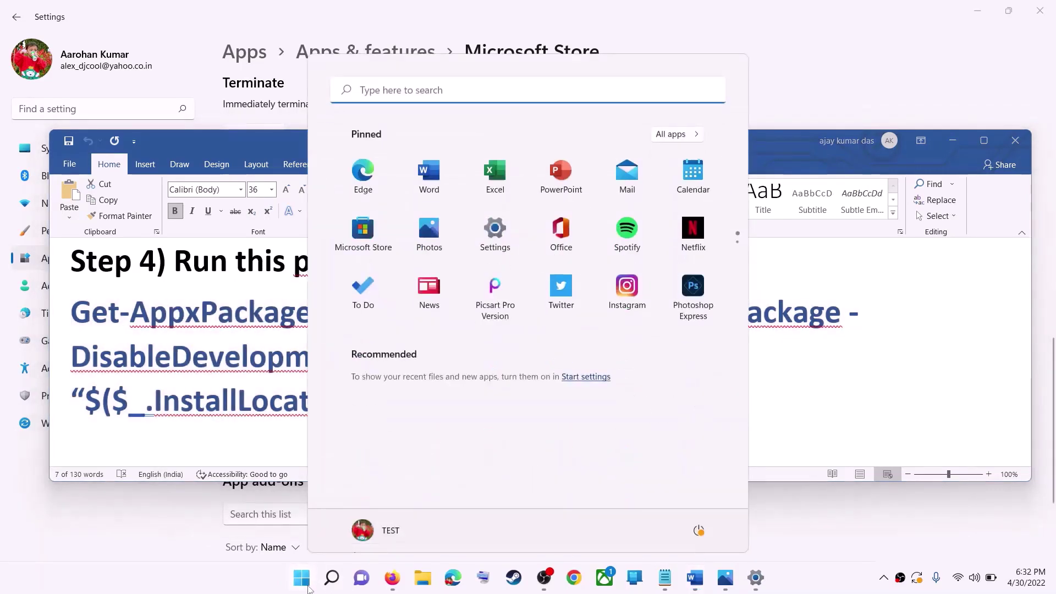
pyautogui.write('powershell')
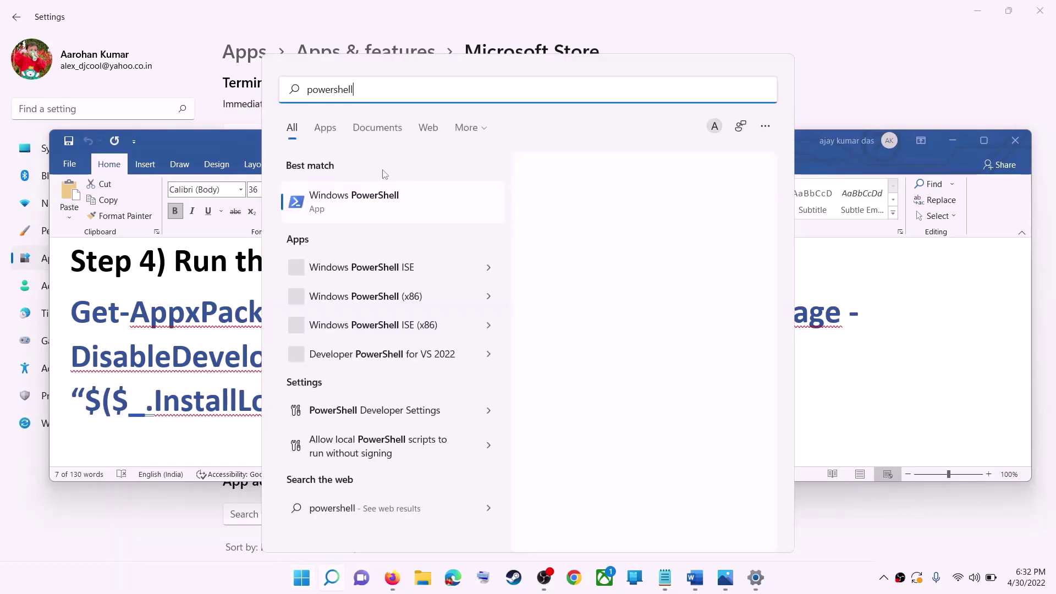
pyautogui.rightClick(364, 207)
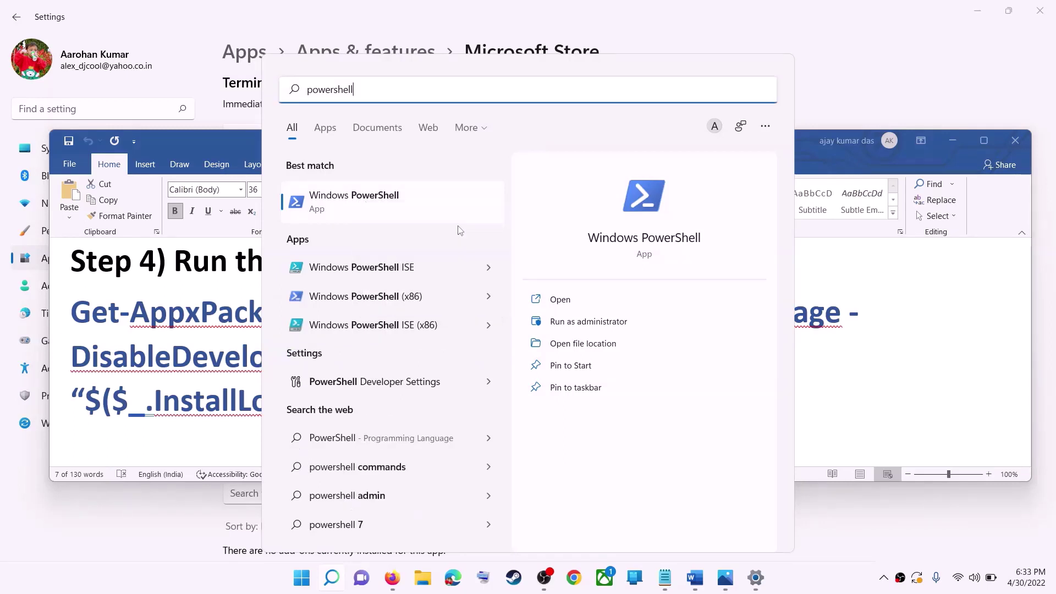
pyautogui.rightClick(415, 209)
pyautogui.click(453, 223)
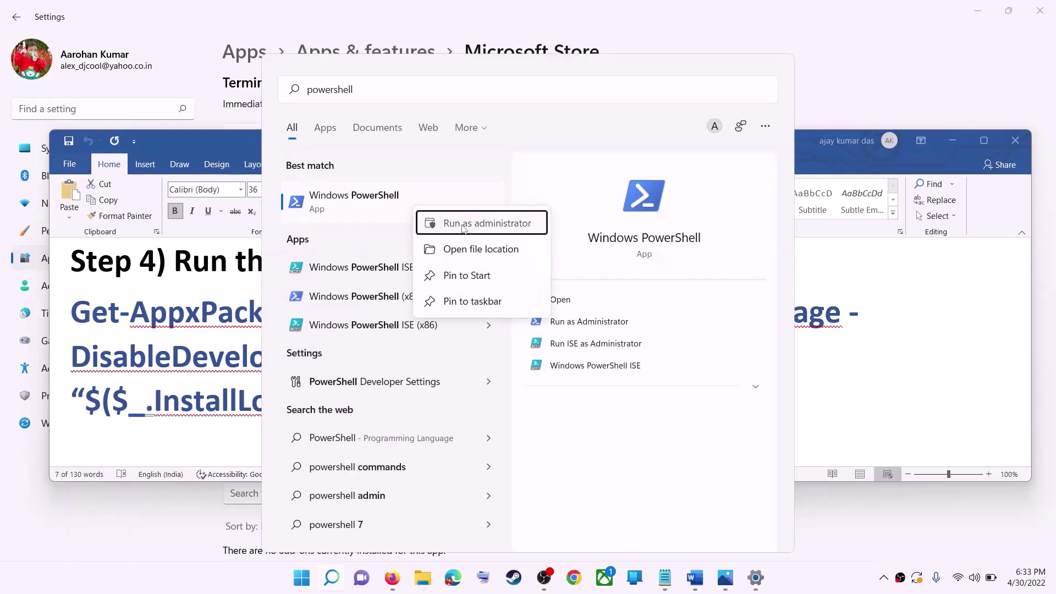
# Allow PowerShell to run with administrator rights and run the copied Get-AppxPackage command in it.
pyautogui.click(460, 393)
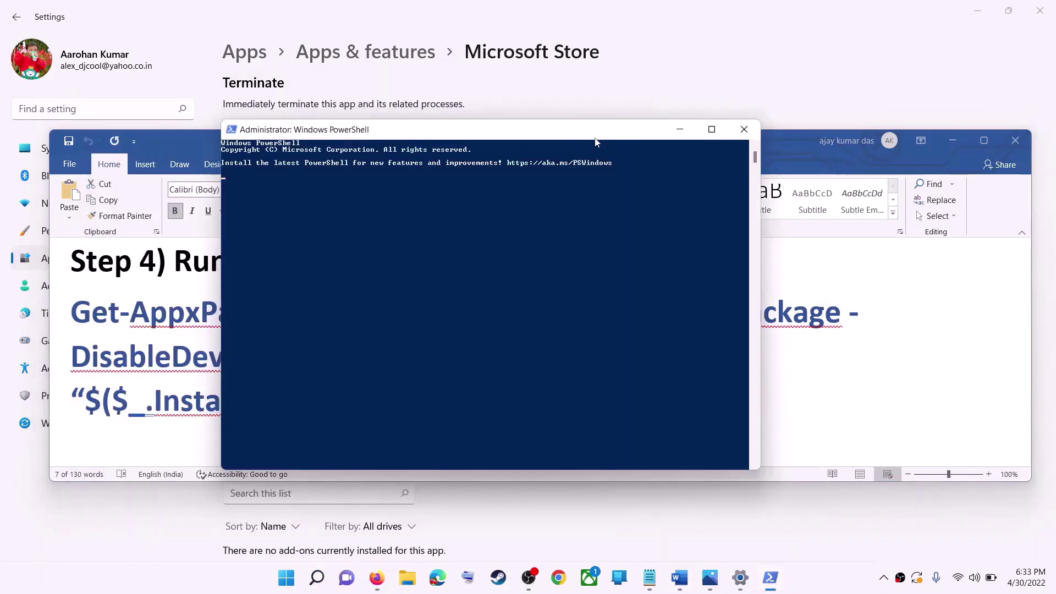
pyautogui.hotkey('ctrl', 'v')
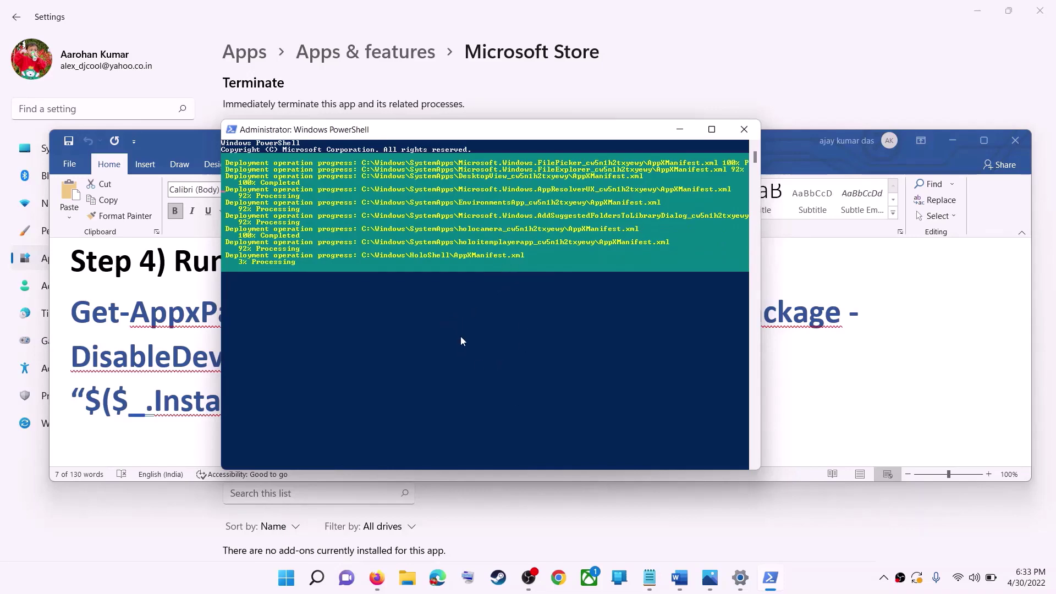
pyautogui.click(823, 580)
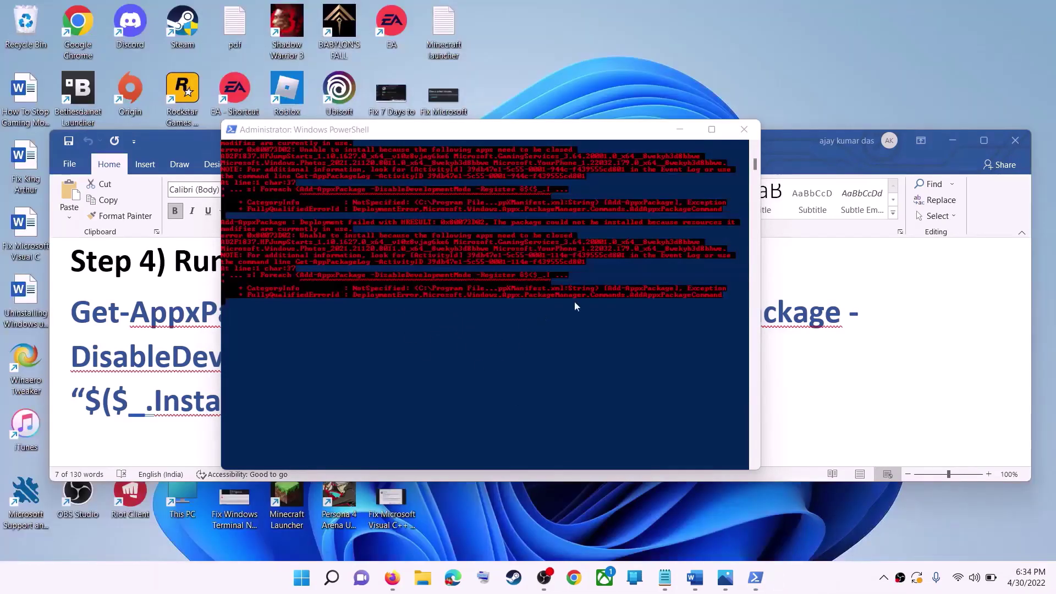
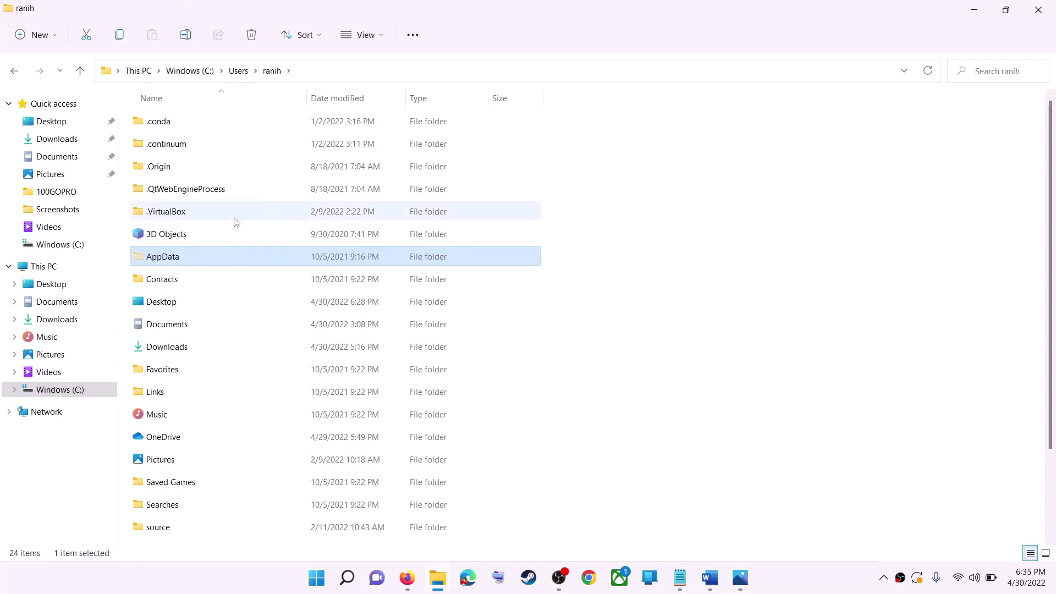
# From the user's profile folder in File Explorer, open AppData, its Local subfolder and the Packages folder inside.
pyautogui.doubleClick(197, 262)
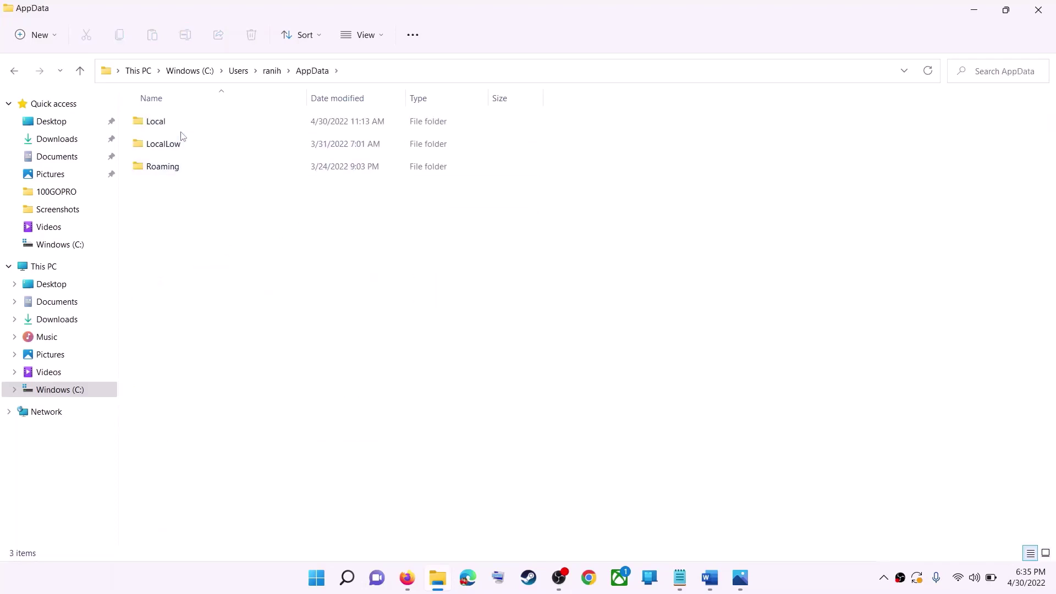
pyautogui.click(210, 130)
pyautogui.doubleClick(197, 127)
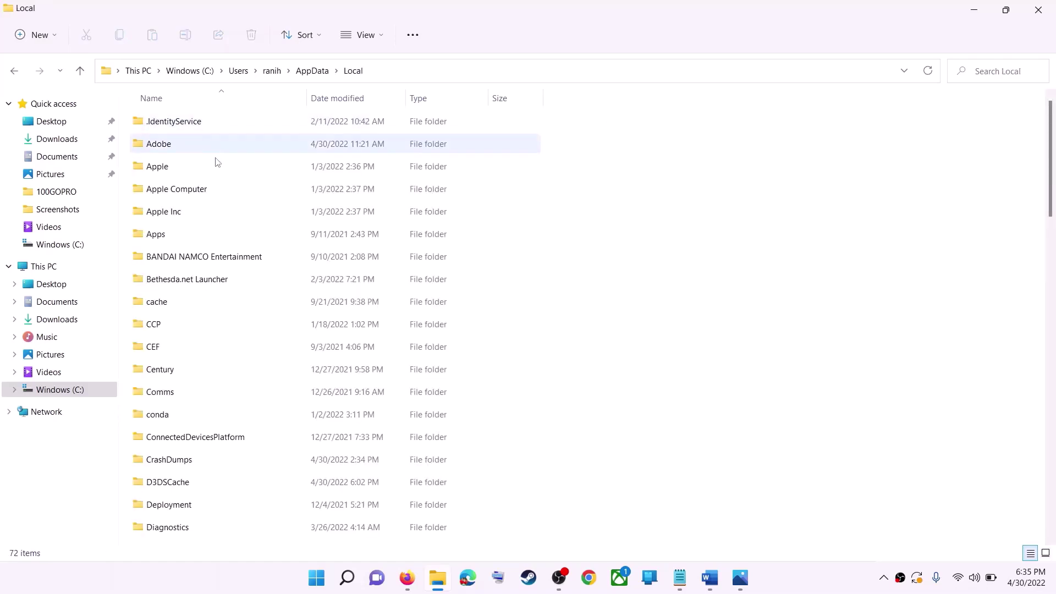
pyautogui.click(165, 213)
pyautogui.press('p')
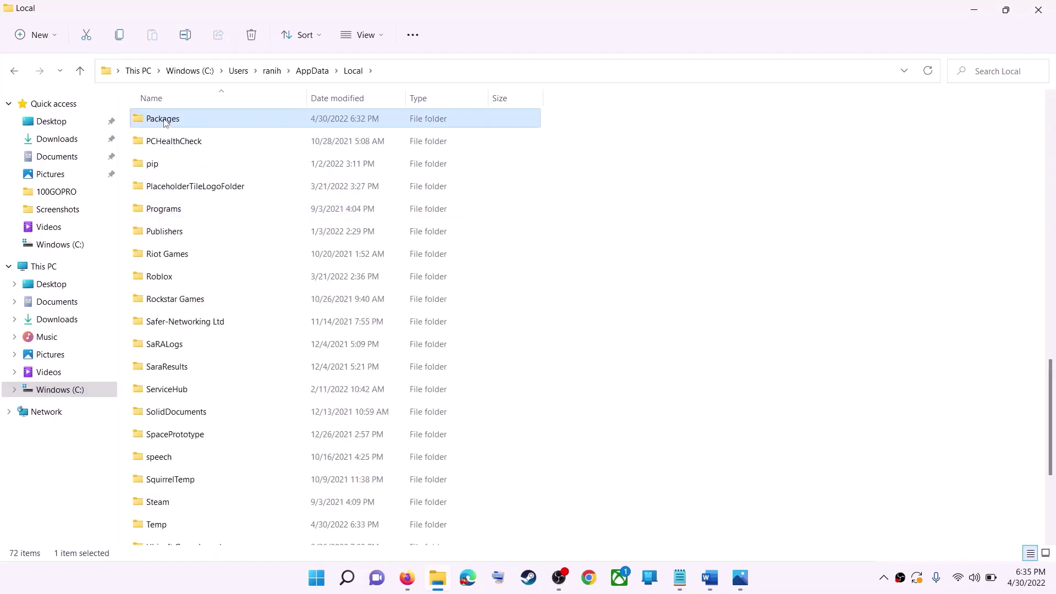
pyautogui.doubleClick(248, 126)
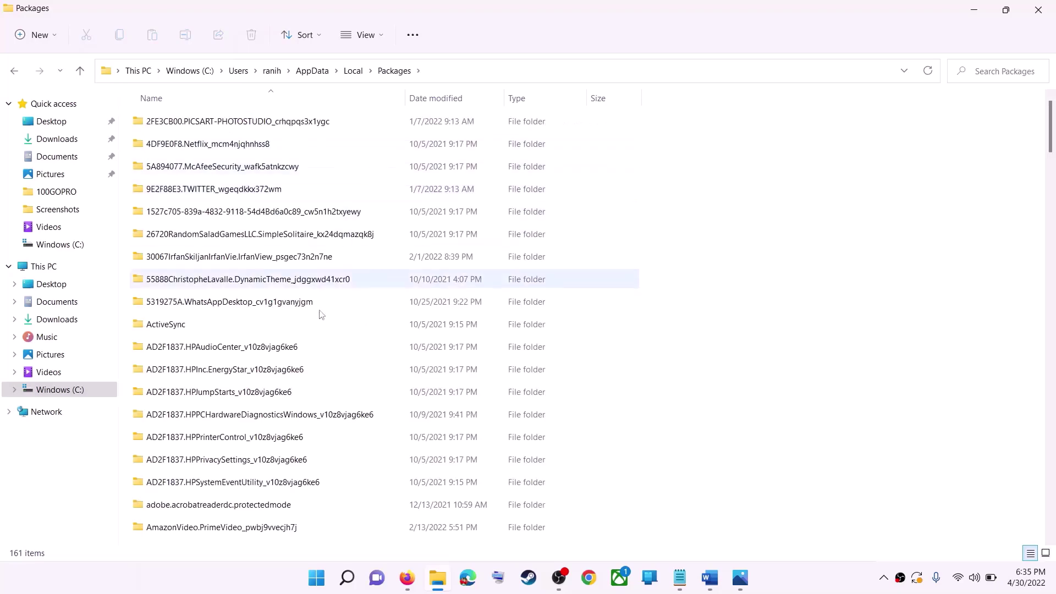
# Check the Step 5 path in the Word notes and open the Microsoft.WindowsStore_8wekyb3d8bbwe folder inside Packages.
pyautogui.scroll(-6, 305, 346)
pyautogui.scroll(-12, 305, 347)
pyautogui.hotkey('alt', 'Tab')
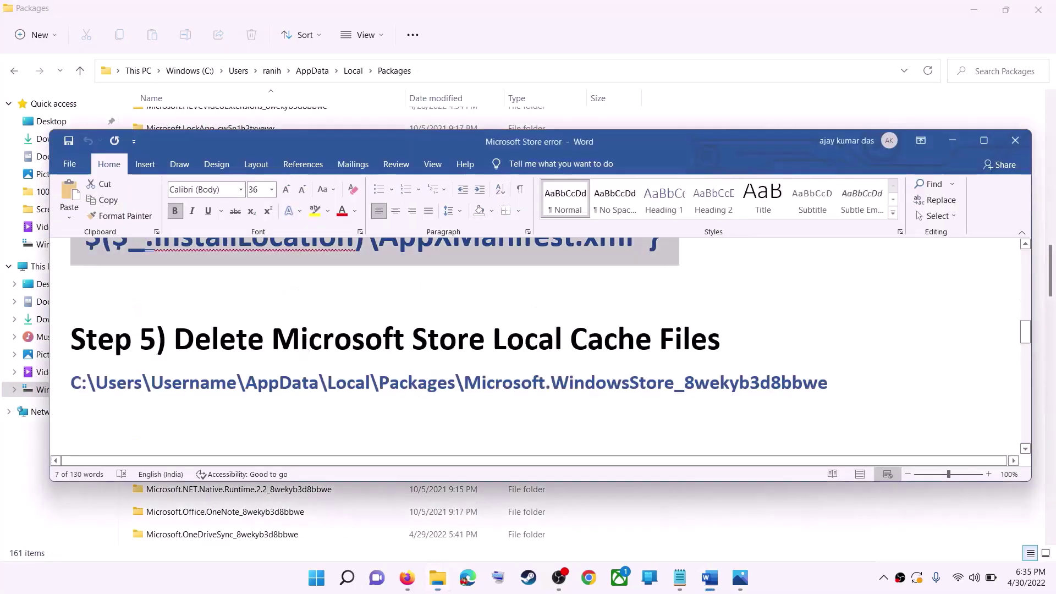
pyautogui.hotkey('alt', 'Tab')
pyautogui.scroll(-12, 286, 376)
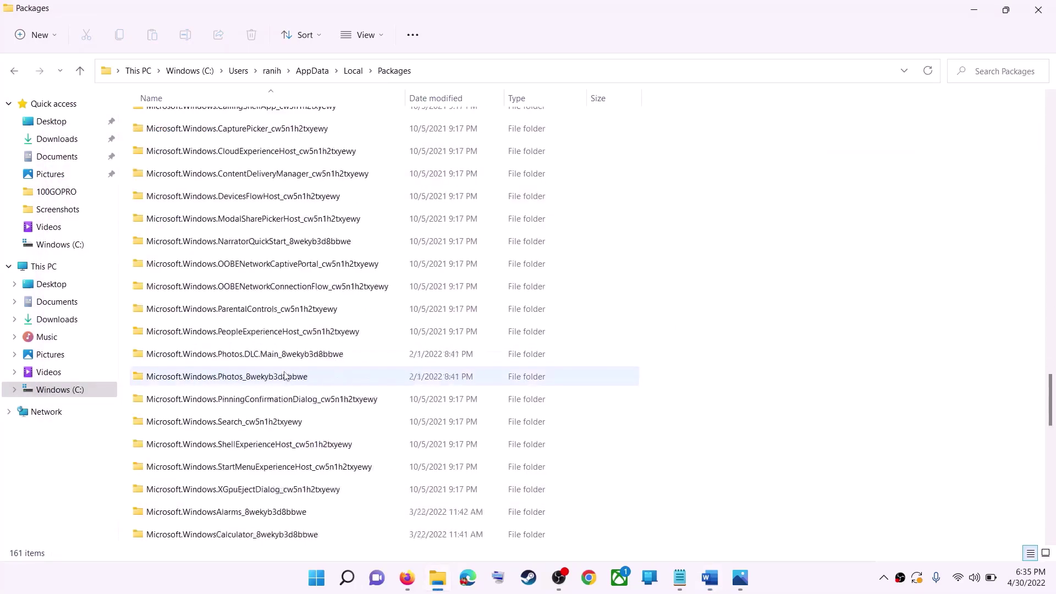
pyautogui.scroll(-3, 289, 373)
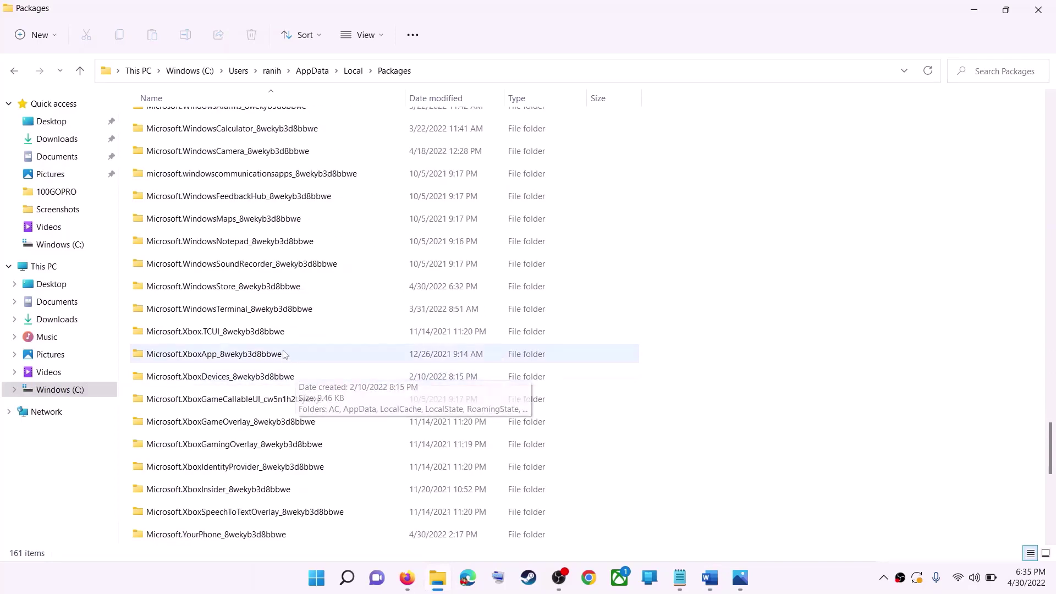
pyautogui.click(230, 291)
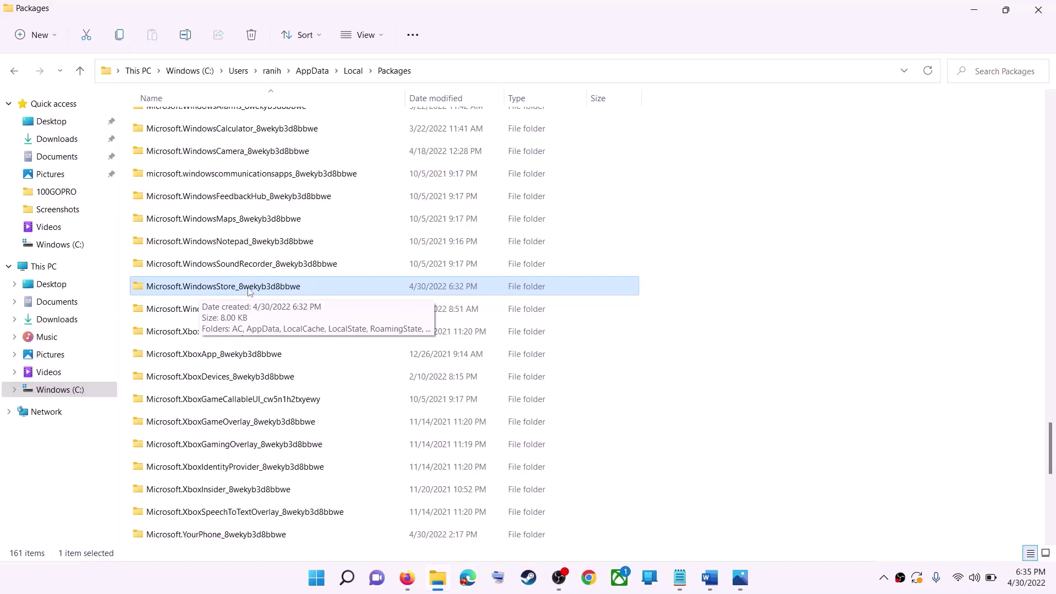
pyautogui.click(296, 291)
pyautogui.click(299, 287)
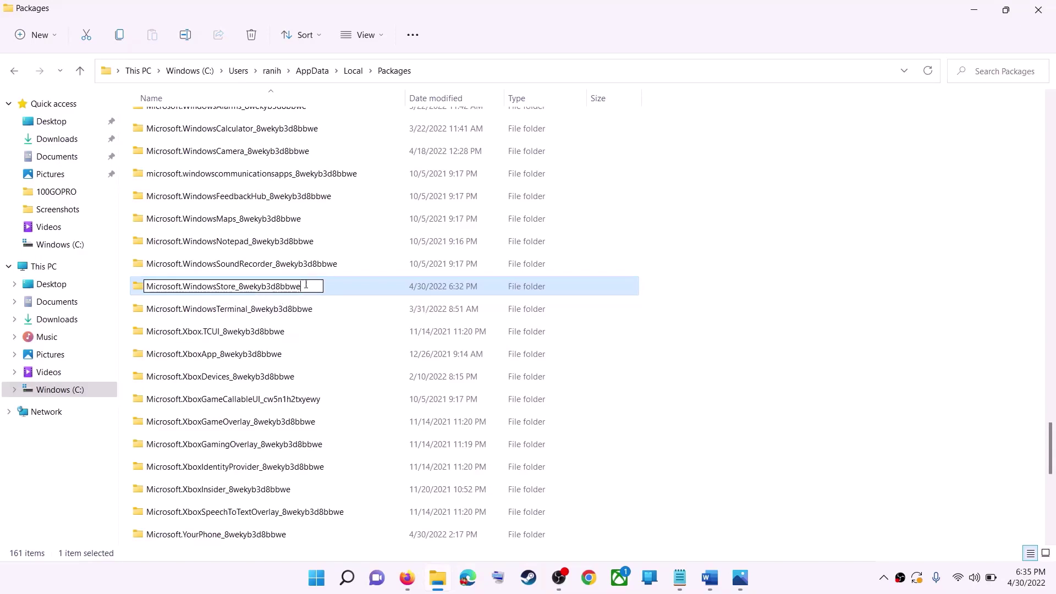
pyautogui.click(337, 287)
pyautogui.doubleClick(329, 285)
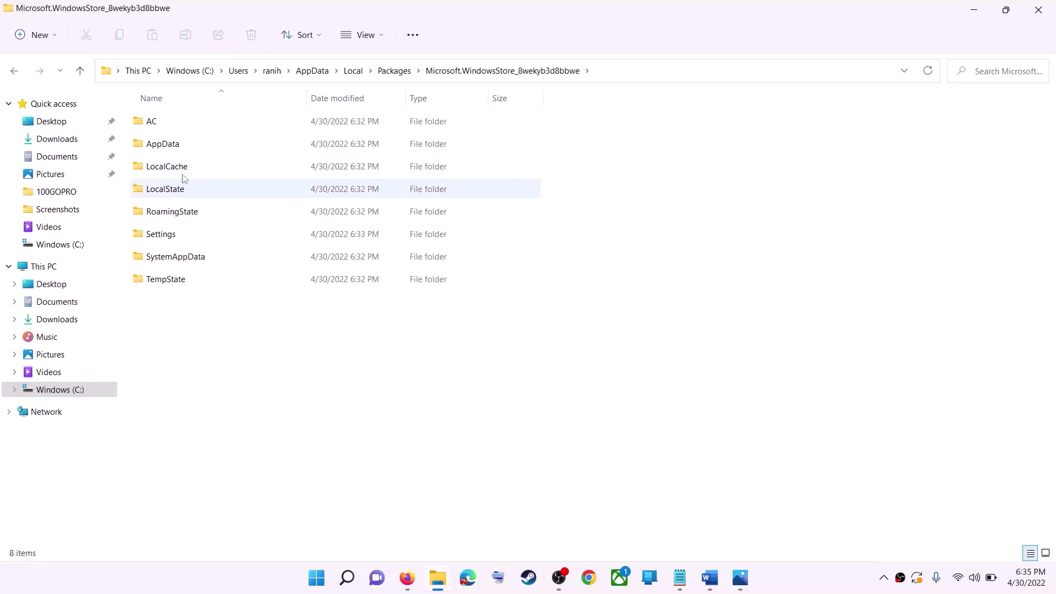
# Delete the LocalCache folder from the Microsoft Store package folder.
pyautogui.click(203, 171)
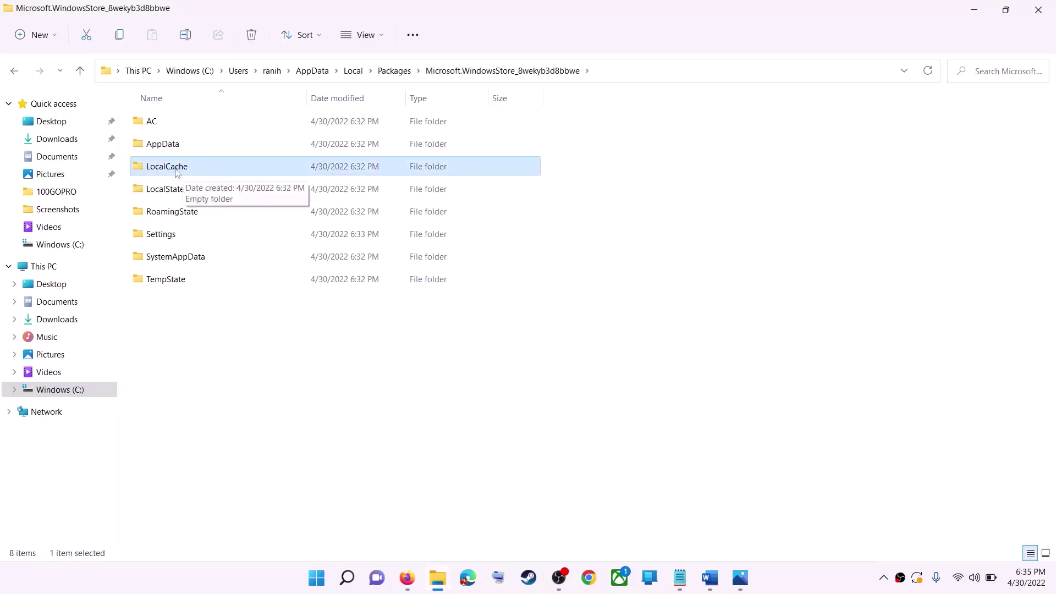
pyautogui.rightClick(180, 175)
pyautogui.click(276, 186)
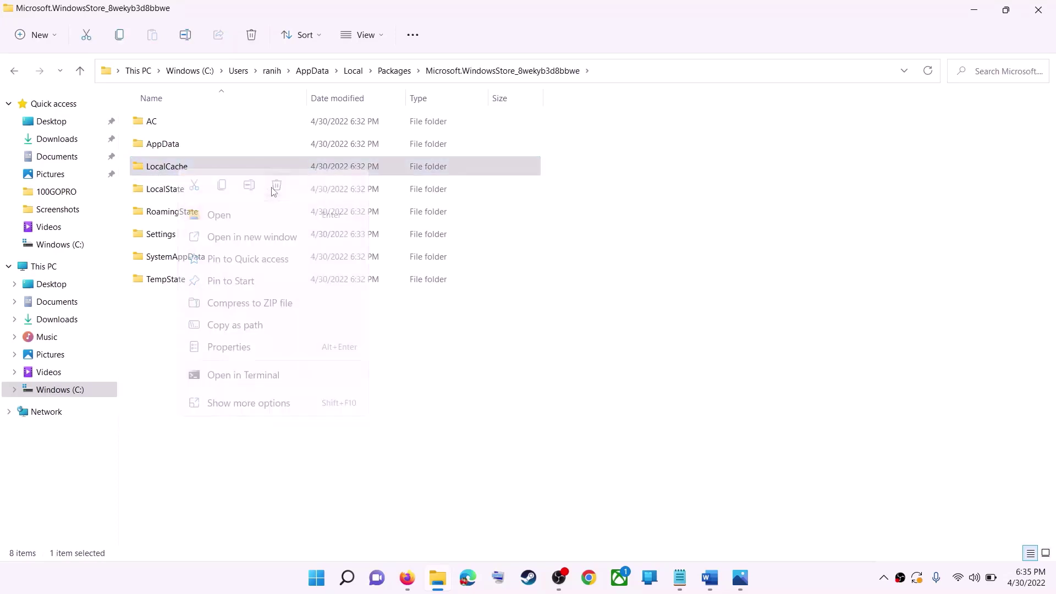
# View the computer's power options for restarting, dismiss them and return to the Word notes.
pyautogui.click(320, 584)
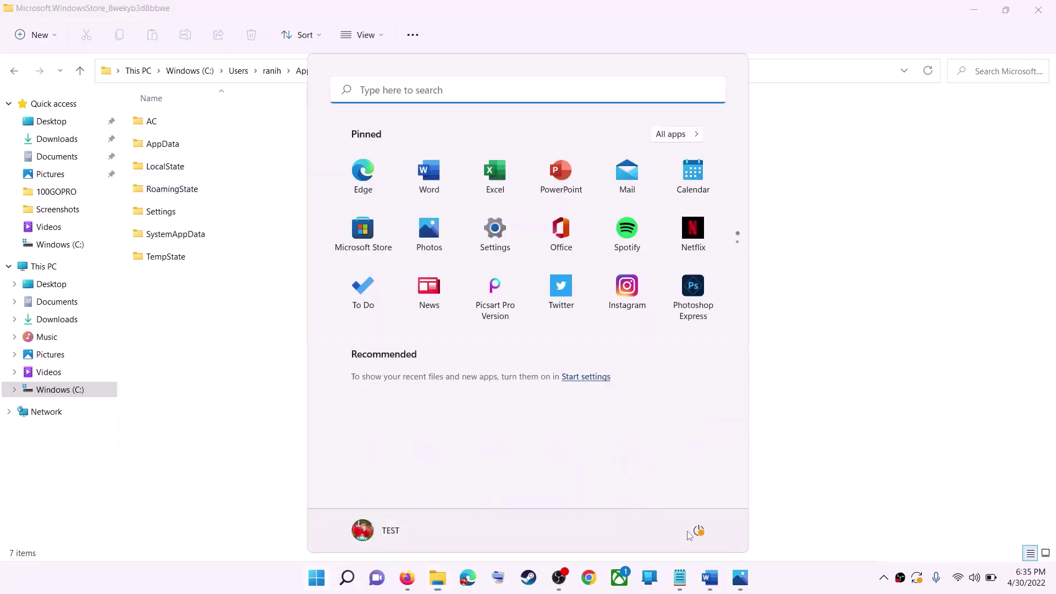
pyautogui.click(684, 536)
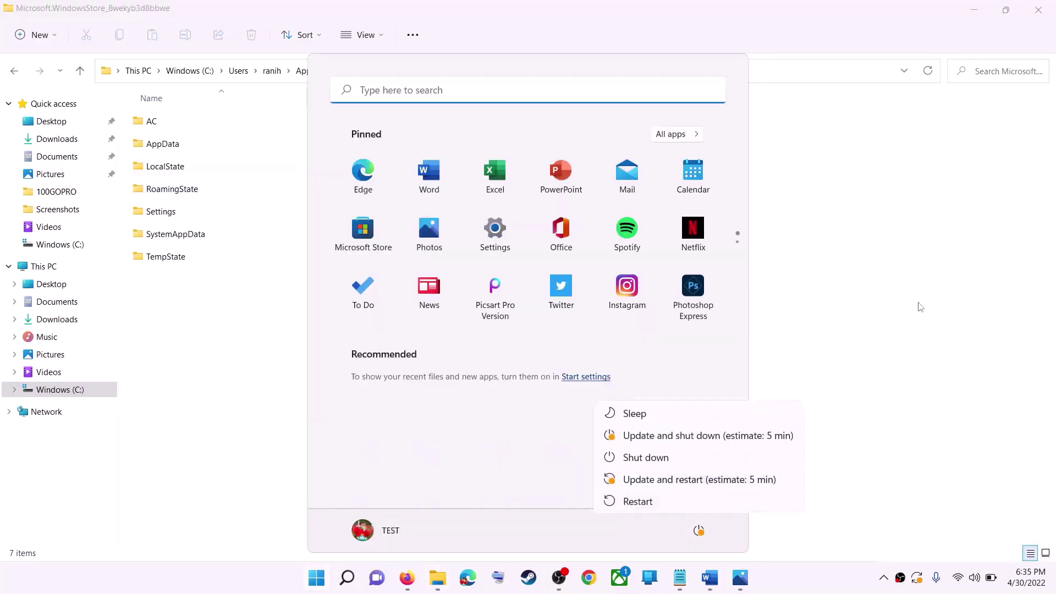
pyautogui.press('Escape')
pyautogui.click(886, 291)
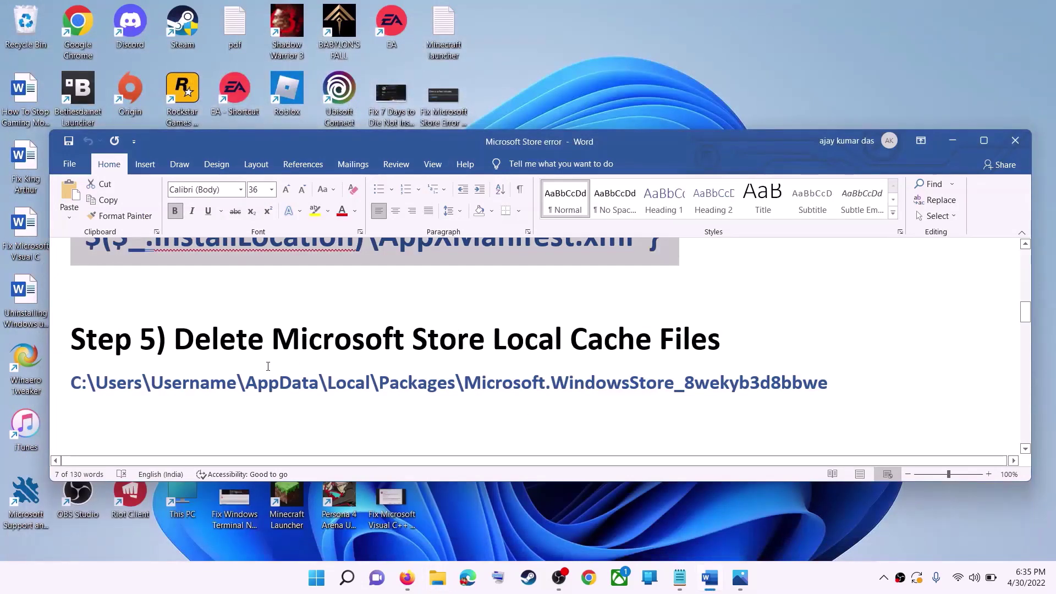
# Go to Step 6 in the Word notes and highlight "Get Updates in store library".
pyautogui.click(264, 339)
pyautogui.scroll(-5, 237, 355)
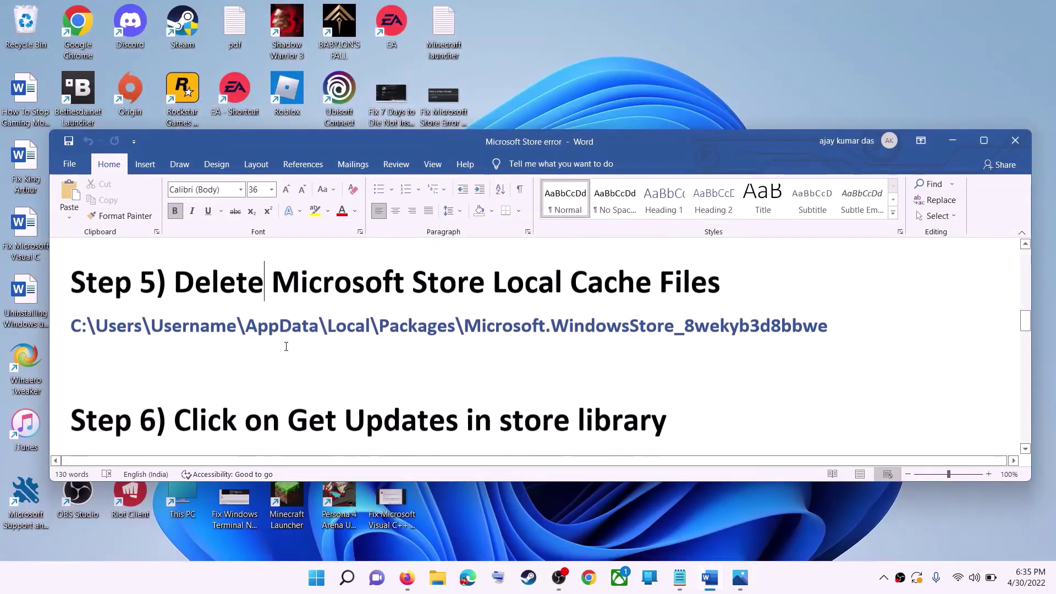
pyautogui.scroll(1, 250, 344)
pyautogui.moveTo(288, 380); pyautogui.dragTo(688, 378)
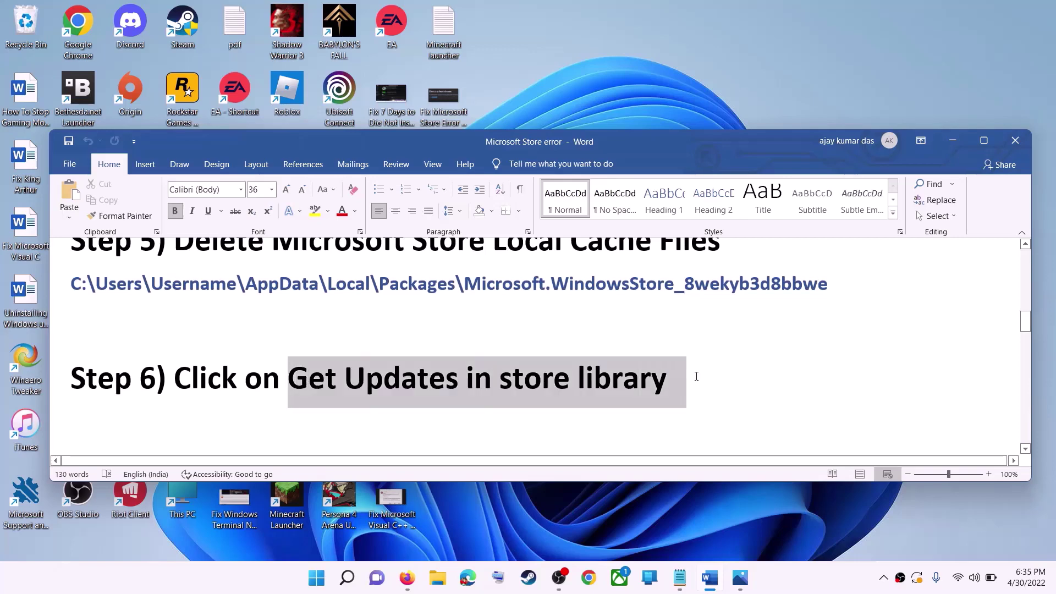
# Search Windows for "store", open Microsoft Store, check its library for app updates and minimize it.
pyautogui.click(319, 582)
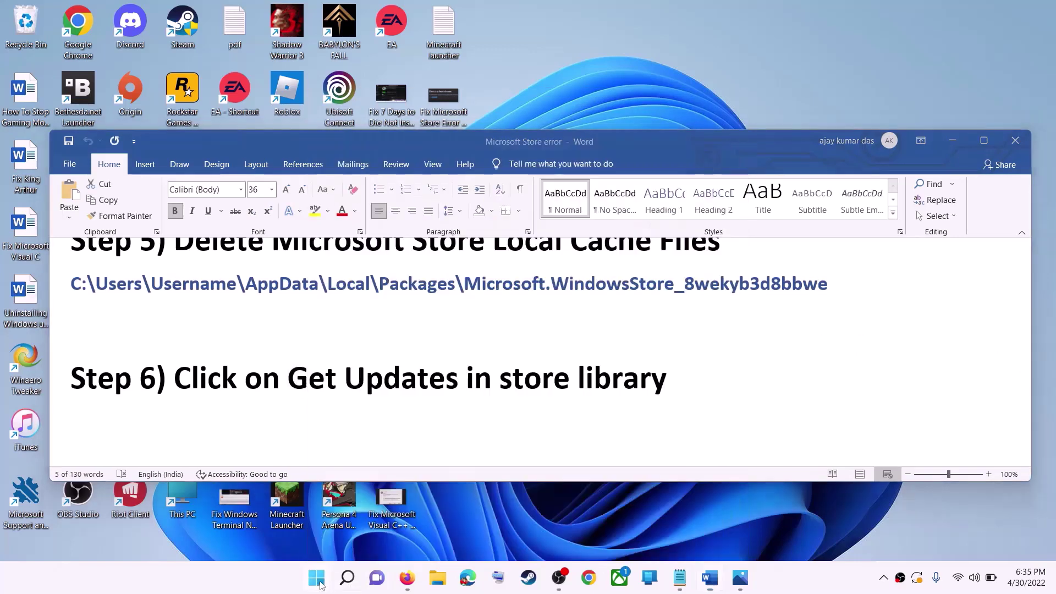
pyautogui.write('store')
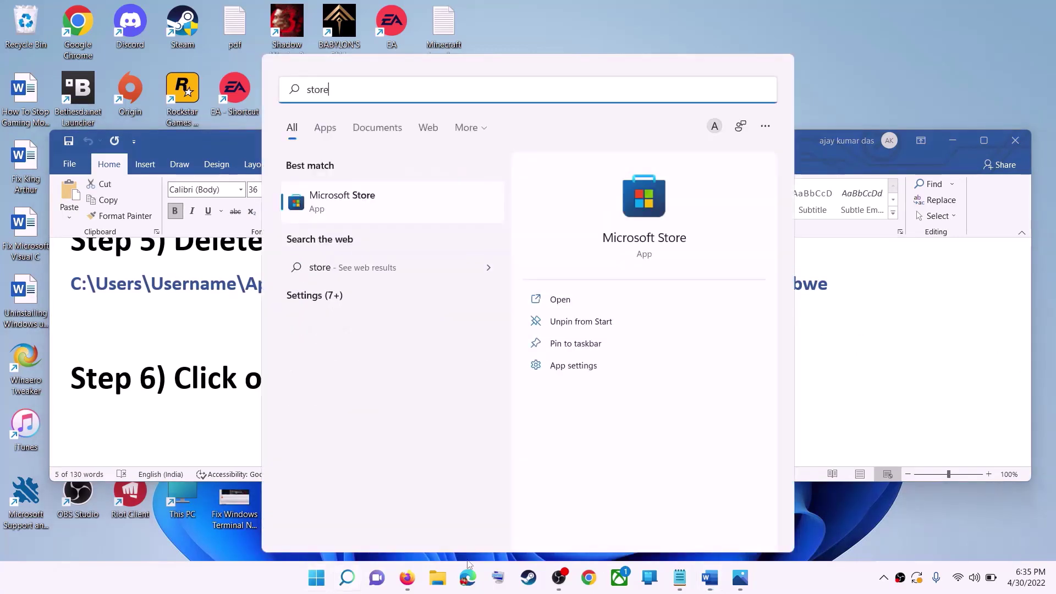
pyautogui.press('Return')
pyautogui.click(824, 11)
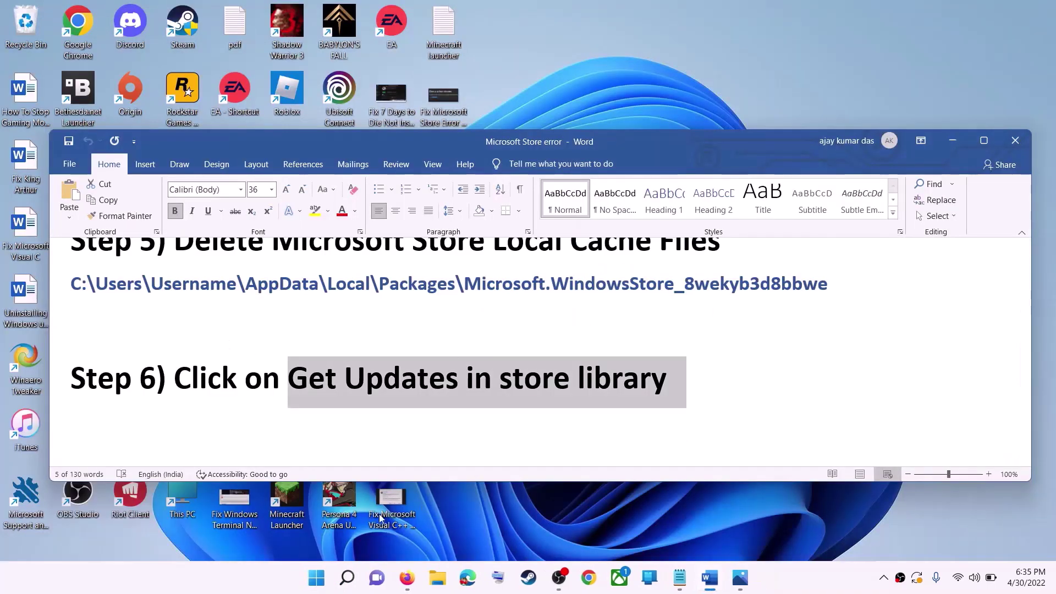
pyautogui.click(318, 578)
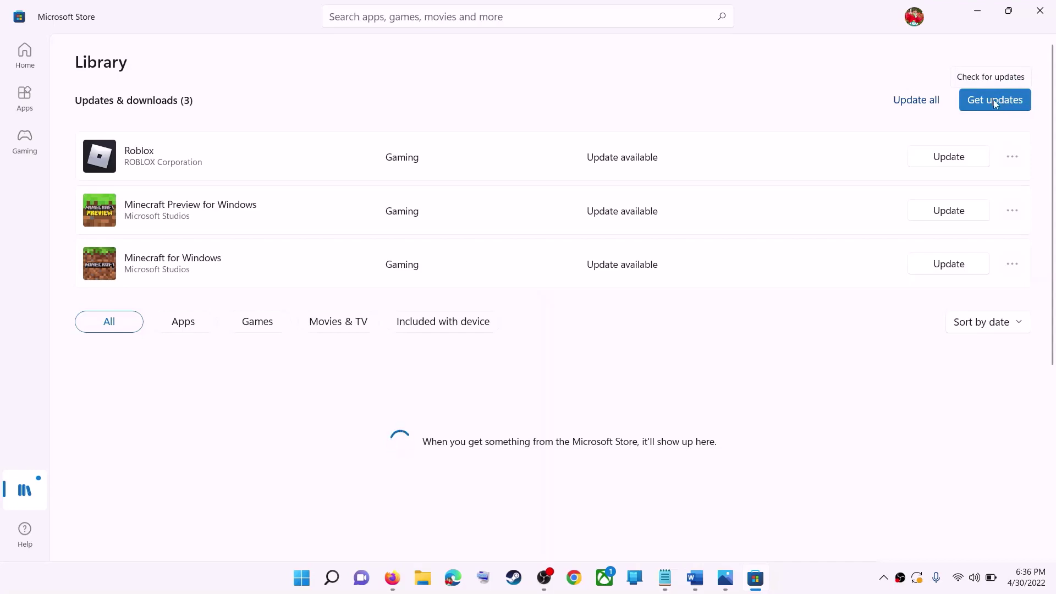
pyautogui.click(993, 101)
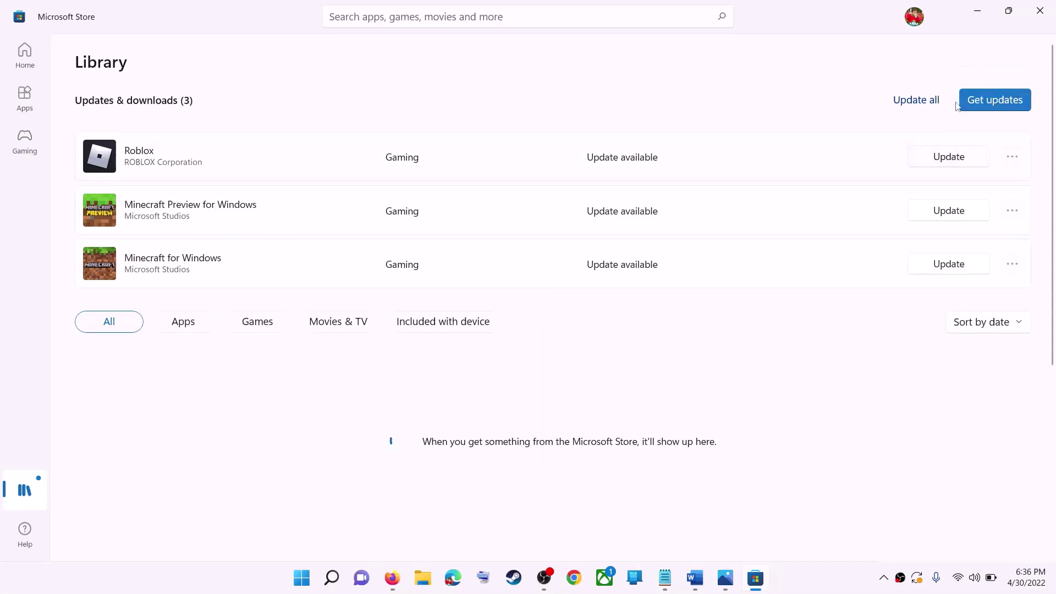
pyautogui.click(979, 15)
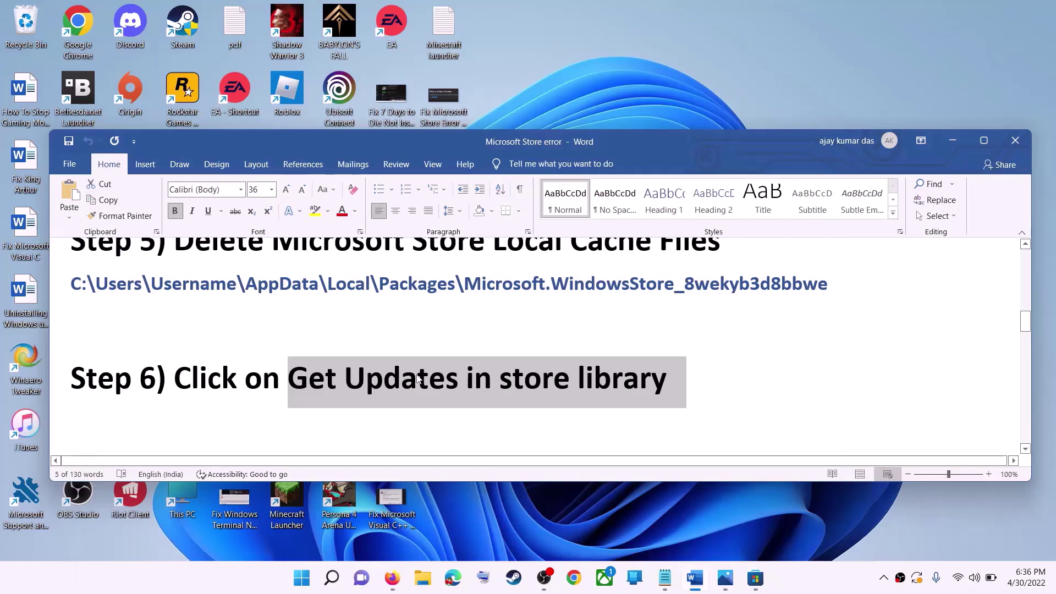
# Move on to Step 7 in the Word notes, highlight "Start all these services" and read the listed services.
pyautogui.moveTo(188, 380); pyautogui.dragTo(660, 382)
pyautogui.scroll(-5, 322, 362)
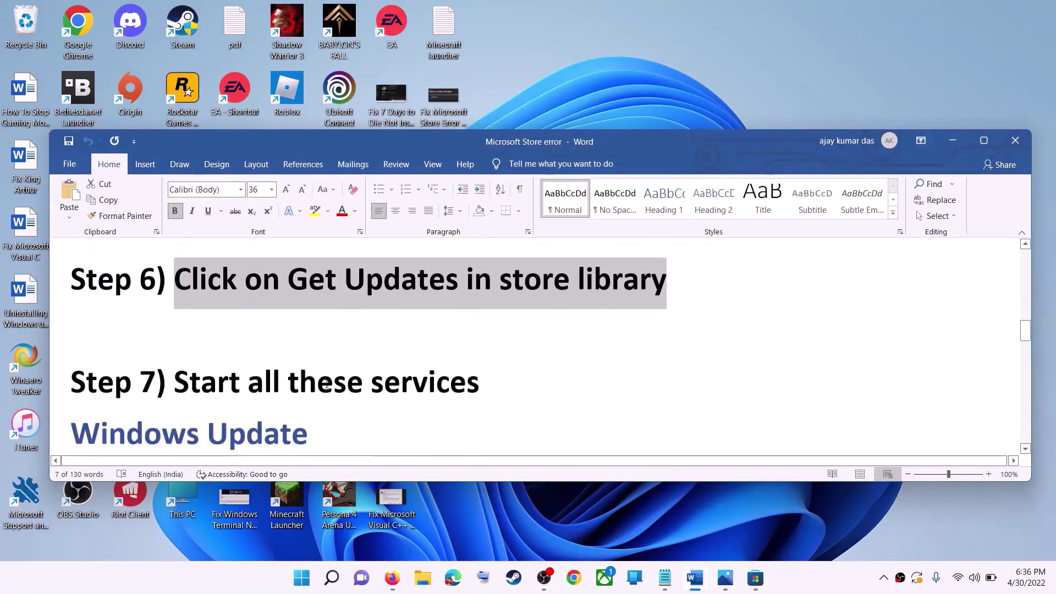
pyautogui.moveTo(229, 318); pyautogui.dragTo(479, 318)
pyautogui.scroll(-1, 283, 369)
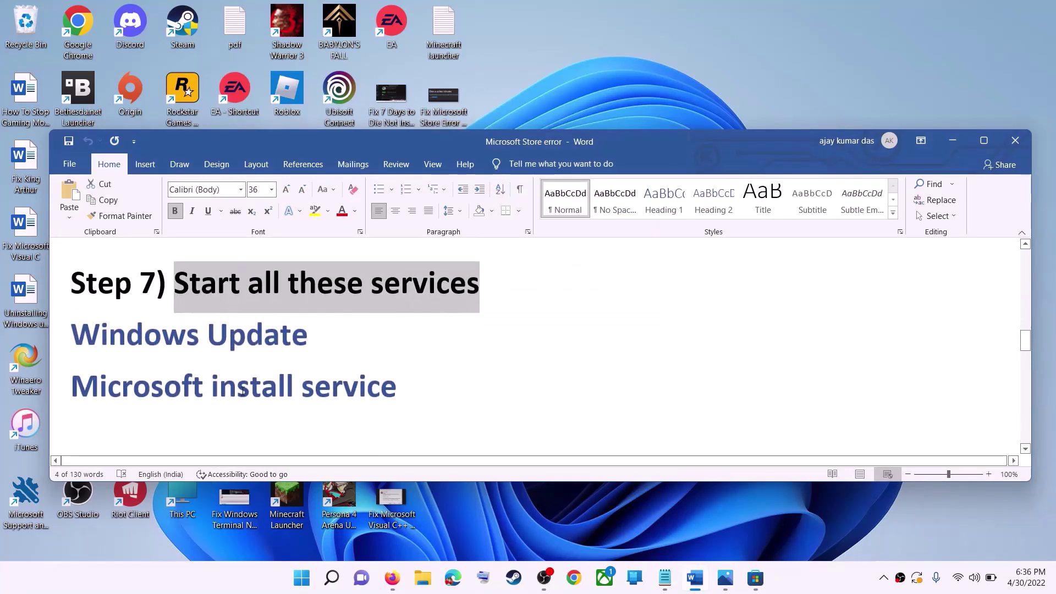
# Search Windows for "services" and open the Services app.
pyautogui.click(306, 586)
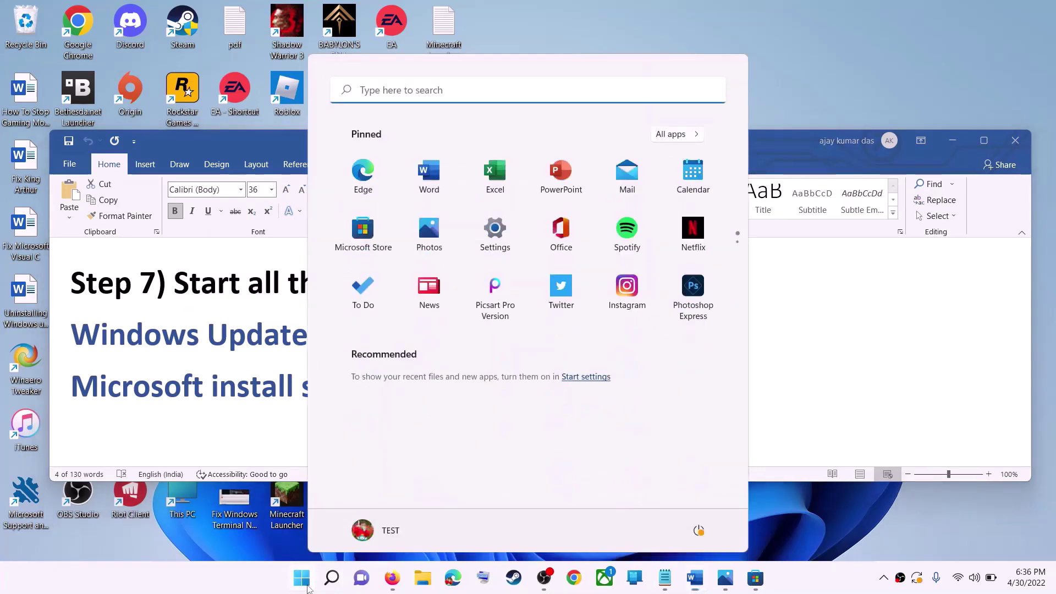
pyautogui.write('services')
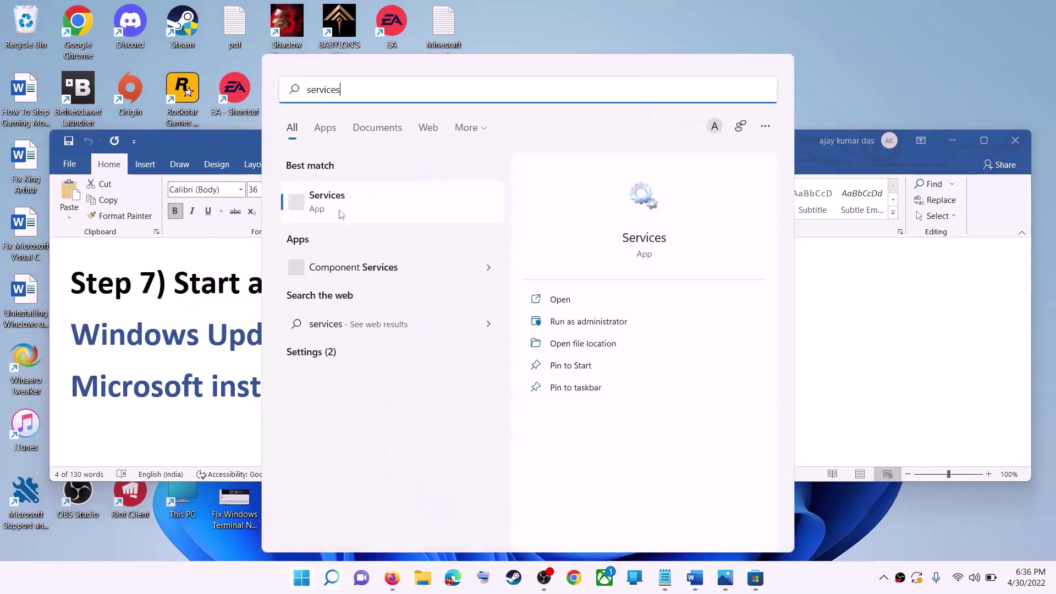
pyautogui.click(368, 208)
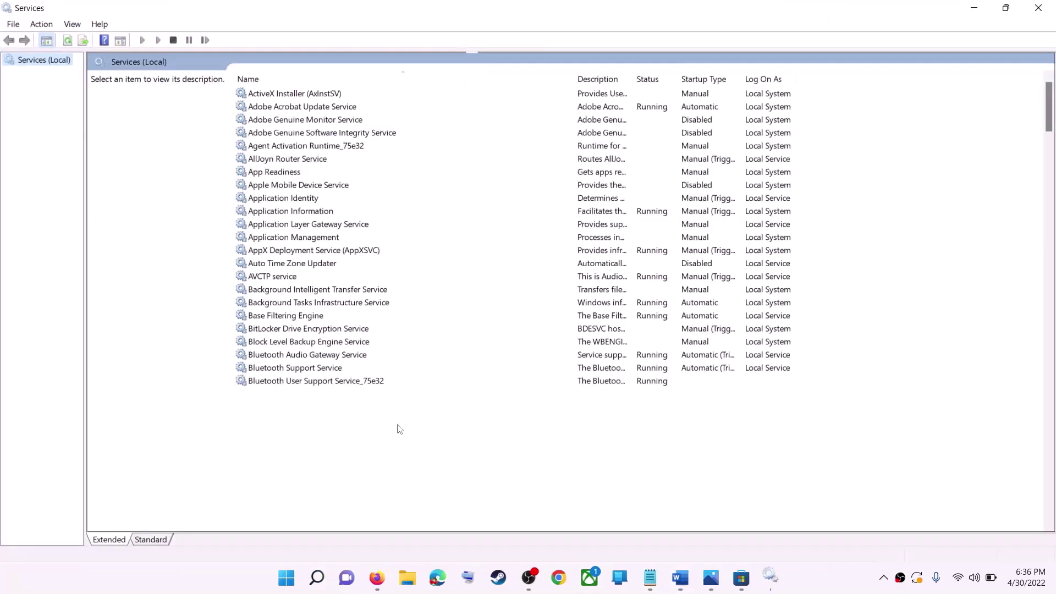
# Find the Windows Update service in the services list and open its properties.
pyautogui.click(345, 421)
pyautogui.press('w')
pyautogui.scroll(-6, 365, 481)
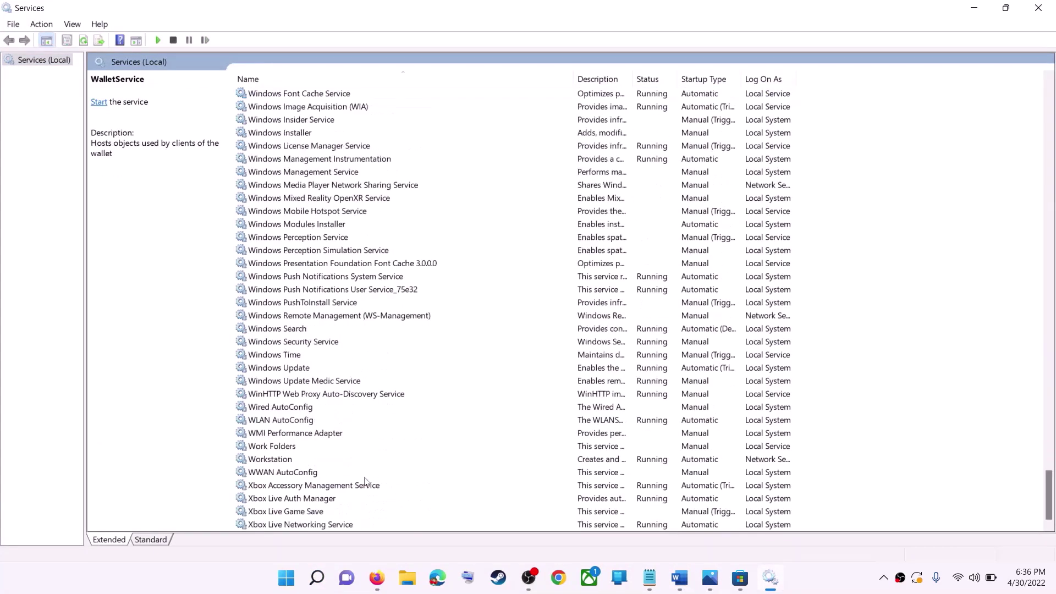
pyautogui.click(299, 372)
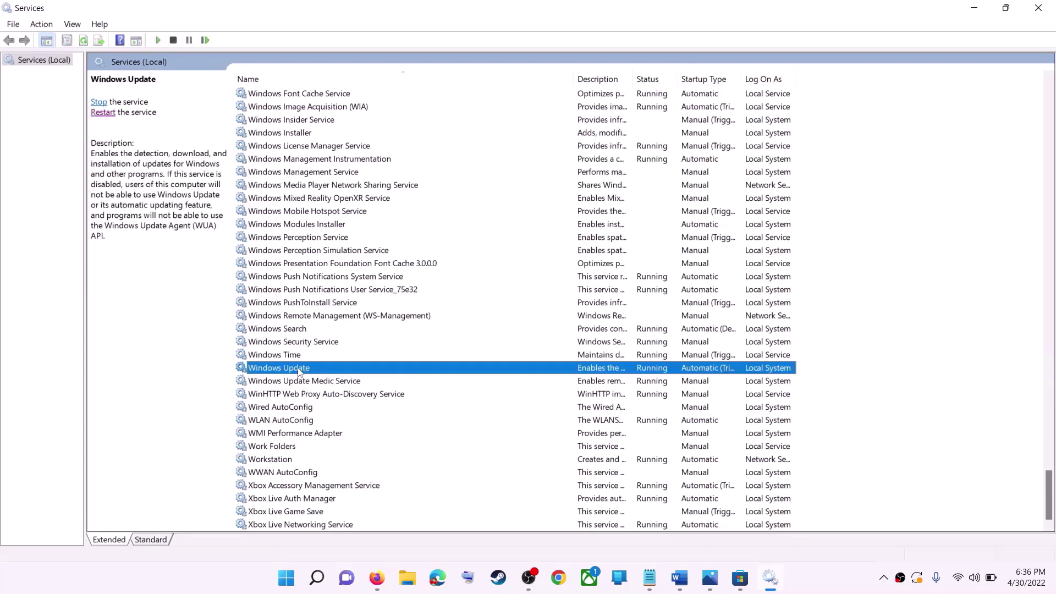
pyautogui.doubleClick(356, 374)
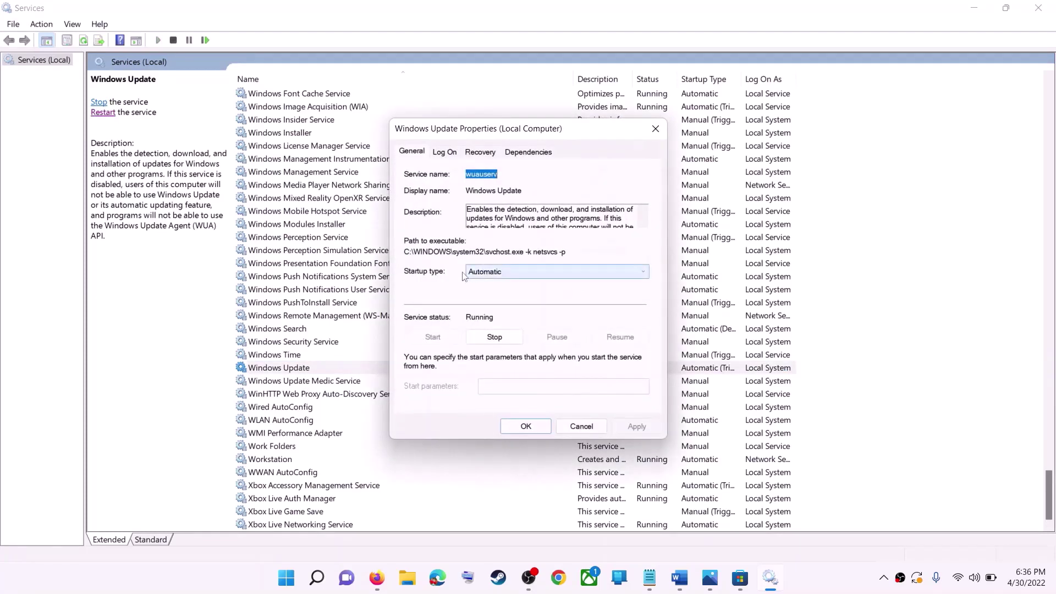
# Set the Windows Update service's startup type to Automatic and restart the service.
pyautogui.click(510, 272)
pyautogui.click(511, 290)
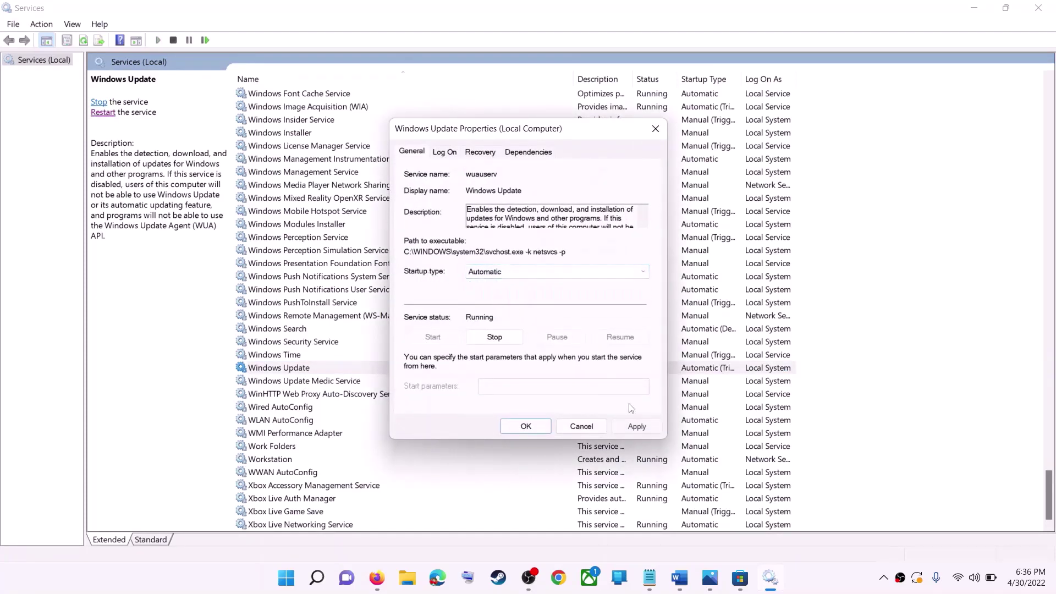
pyautogui.click(660, 427)
pyautogui.click(526, 427)
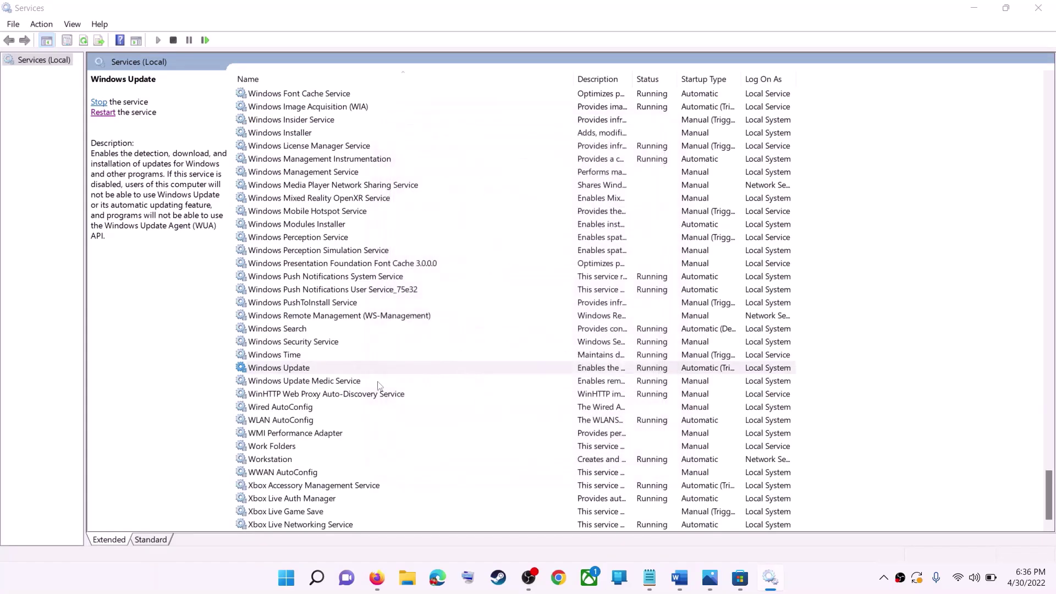
pyautogui.click(271, 370)
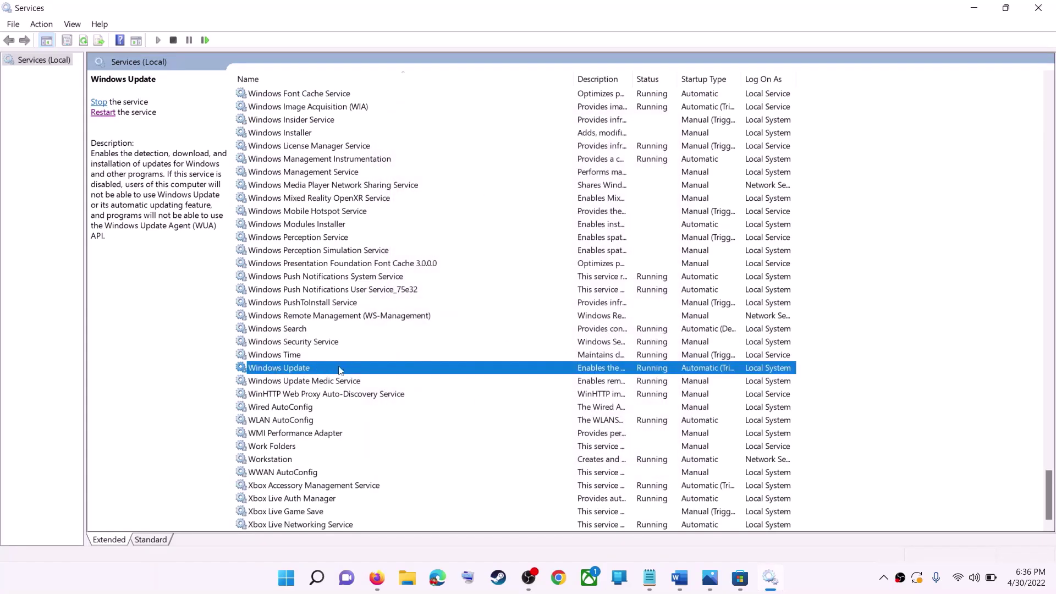
pyautogui.click(103, 115)
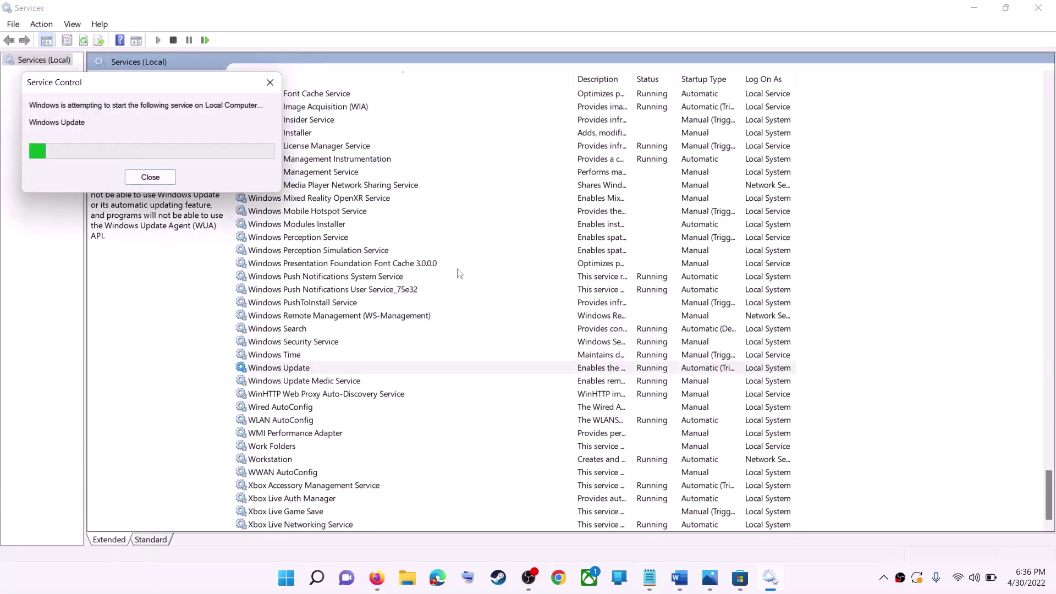
# Find the Microsoft Store Install Service in the services list and open its properties.
pyautogui.click(337, 277)
pyautogui.press('m')
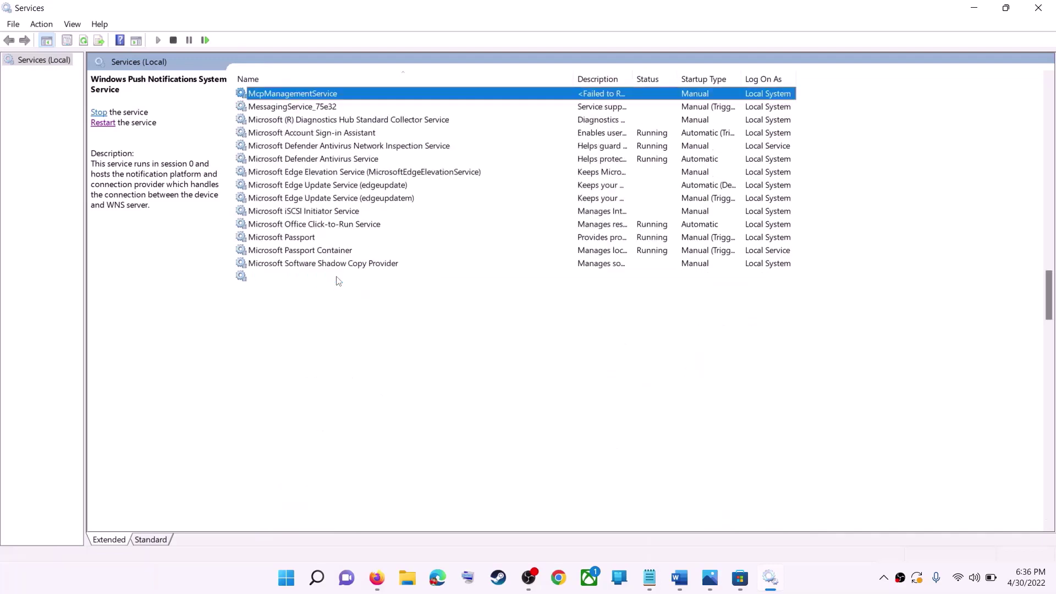
pyautogui.click(326, 291)
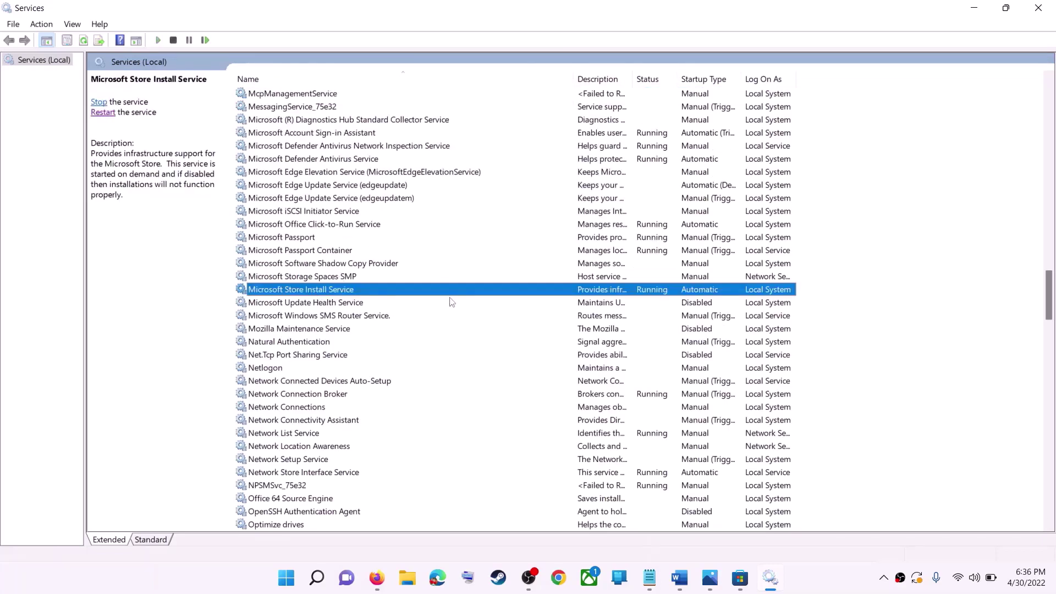
pyautogui.doubleClick(489, 296)
# Set the Microsoft Store Install Service's startup type to Automatic and restart the service, closing Services when done.
pyautogui.click(521, 271)
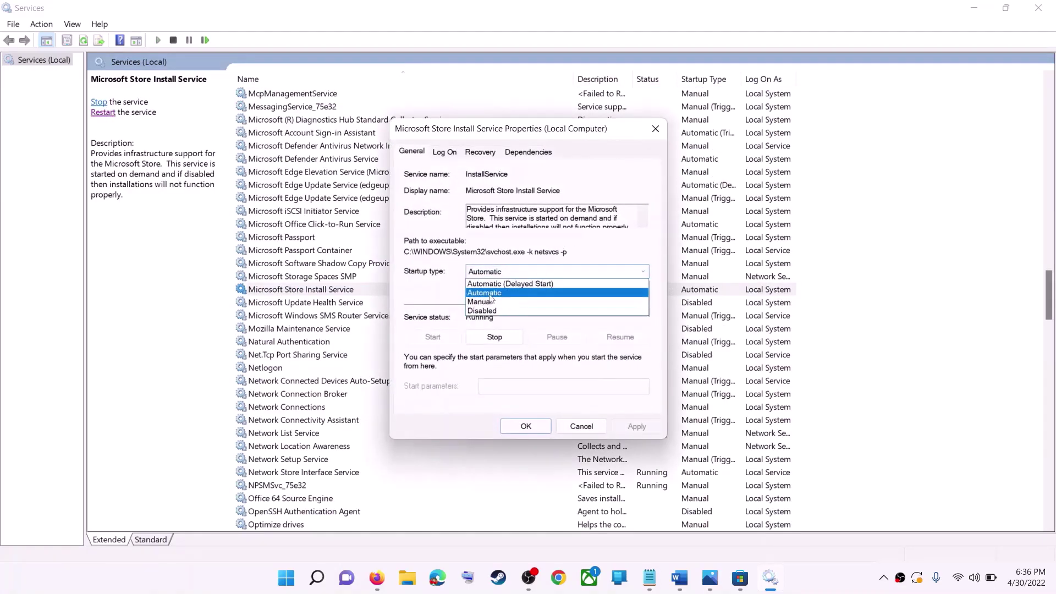
pyautogui.click(490, 294)
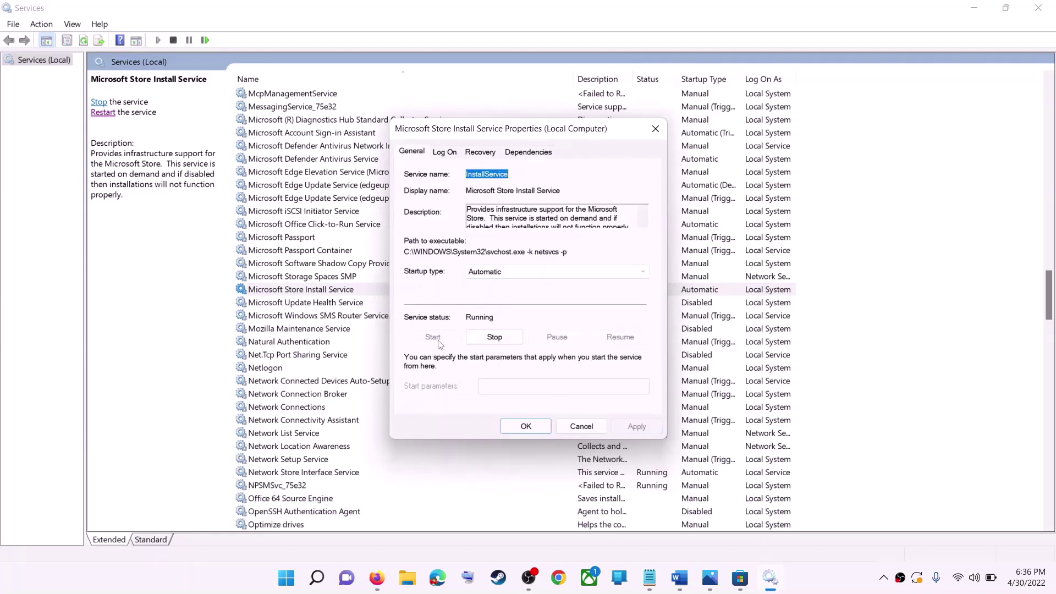
pyautogui.click(515, 420)
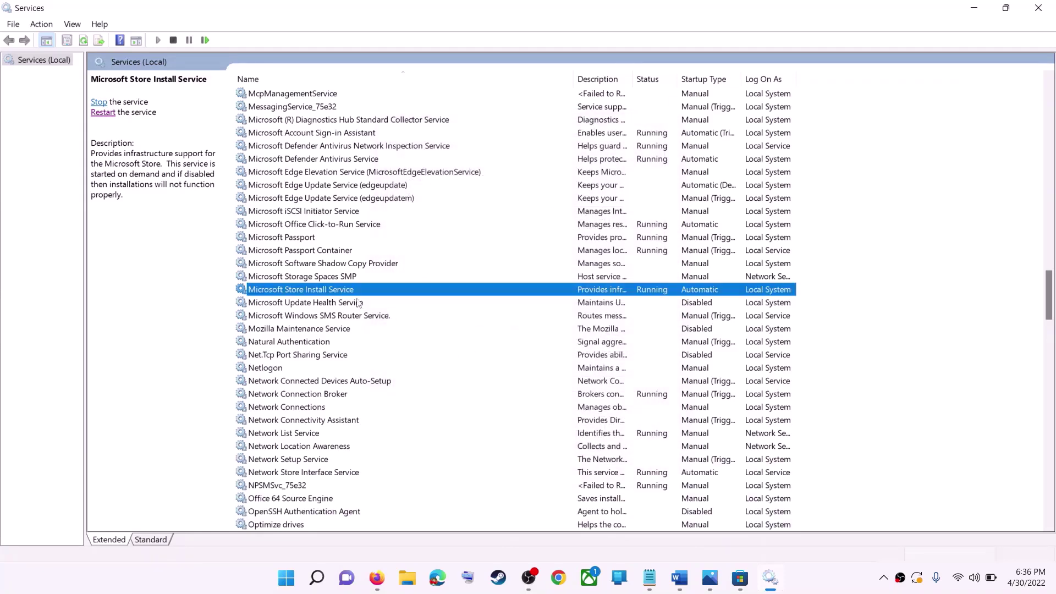
pyautogui.click(97, 114)
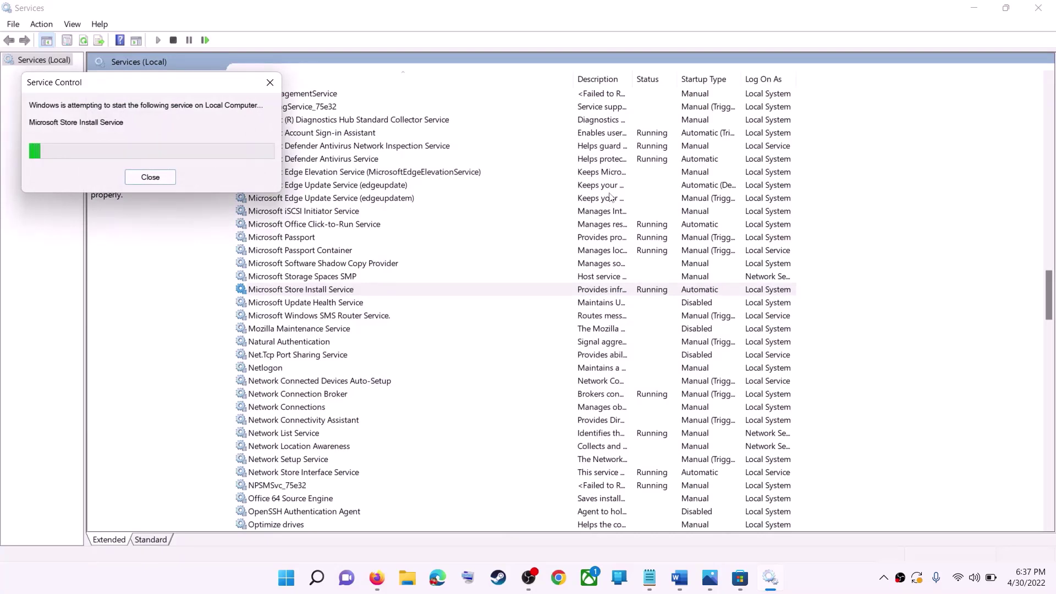
pyautogui.click(1037, 8)
# Move on to Step 8 in the Word notes and highlight "Update Windows".
pyautogui.scroll(-1, 299, 364)
pyautogui.scroll(-3, 299, 363)
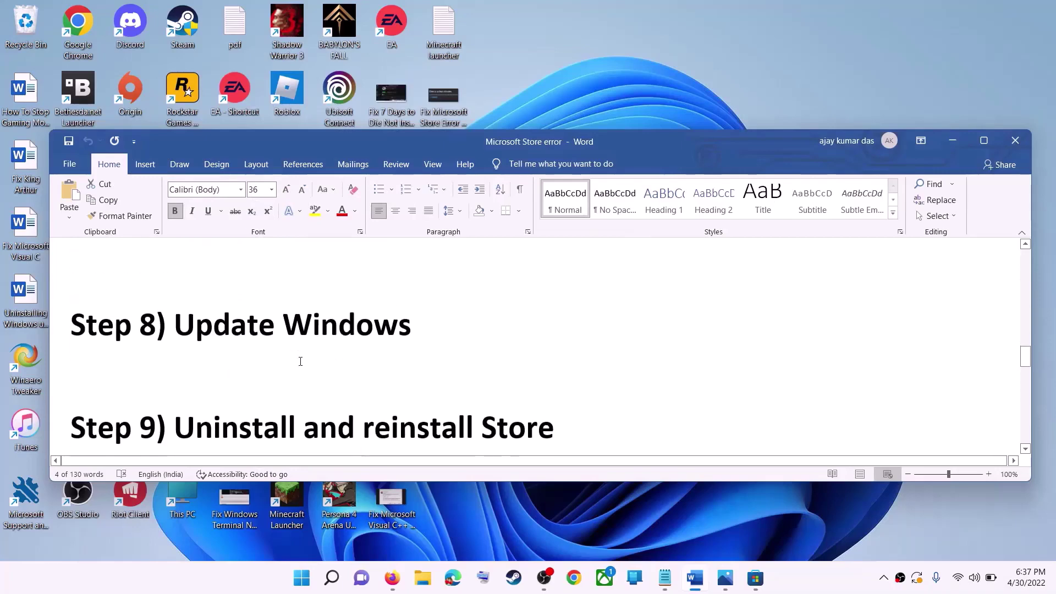
pyautogui.scroll(1, 299, 361)
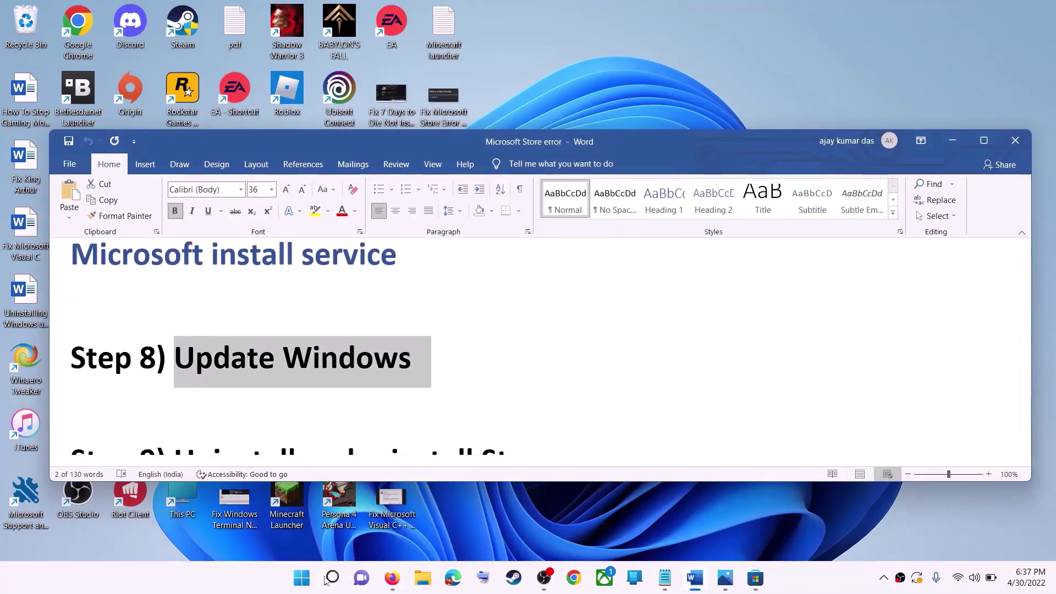
# Open Windows Settings, check the Windows Update page for pending updates and minimize it.
pyautogui.click(301, 577)
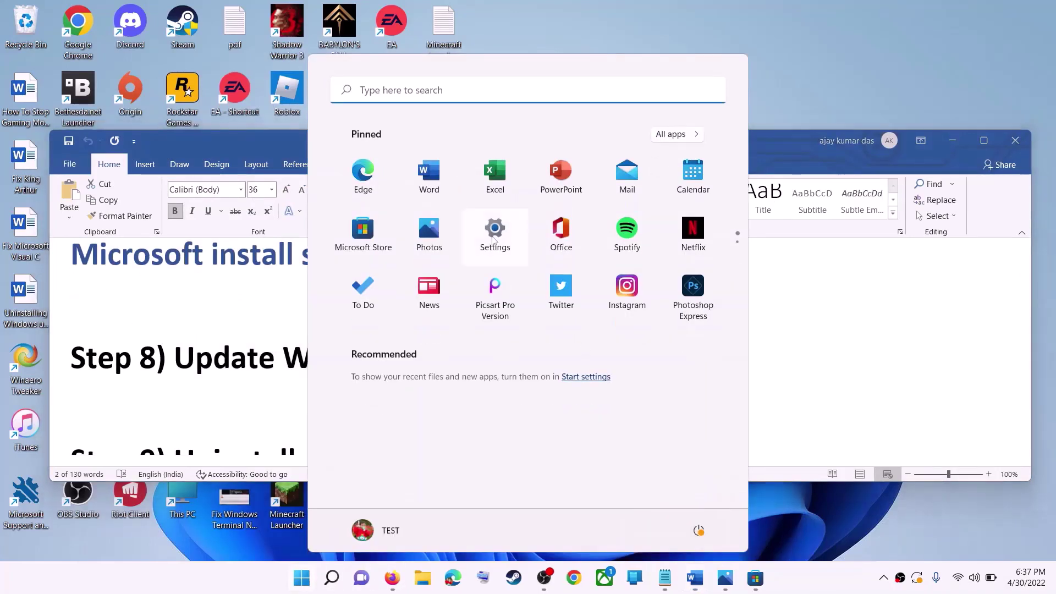
pyautogui.click(494, 227)
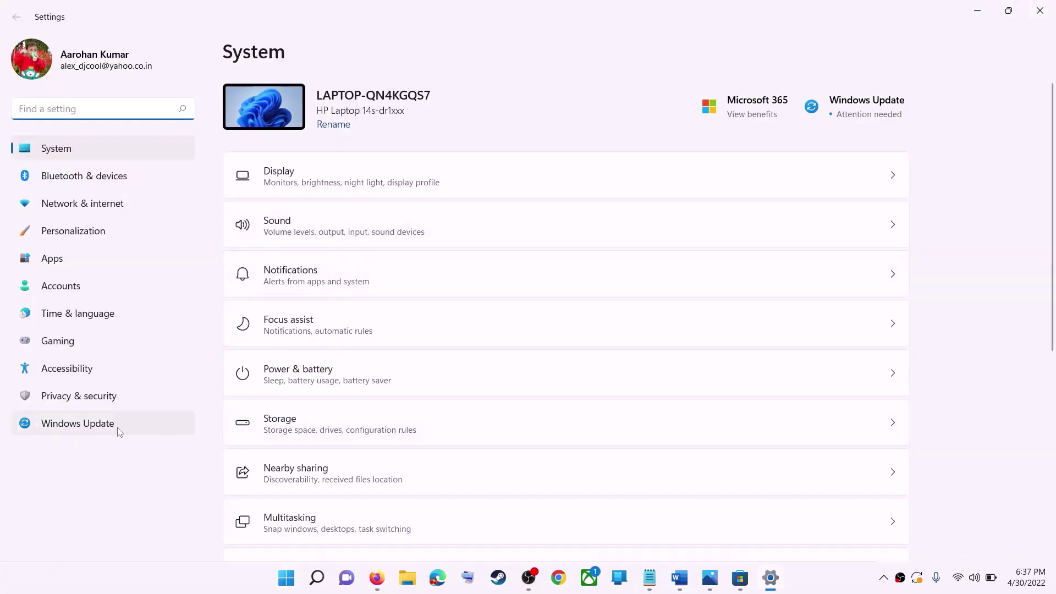
pyautogui.click(83, 427)
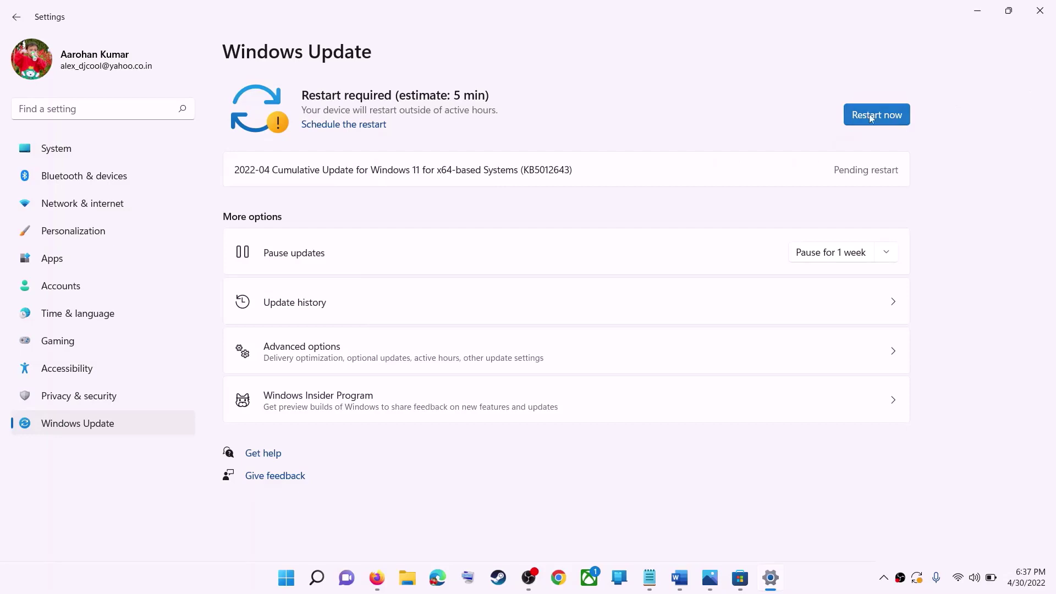
pyautogui.click(977, 10)
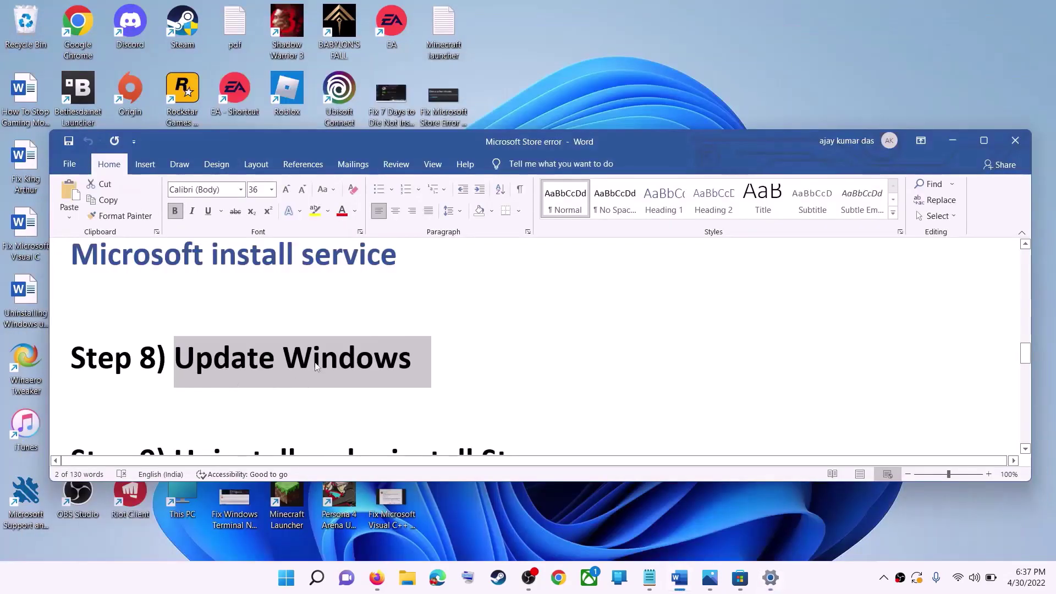
# Copy the command Get-AppxPackage -allusers *WindowsStore* | Remove-AppxPackage from Step 9 of the Word notes.
pyautogui.scroll(-5, 315, 362)
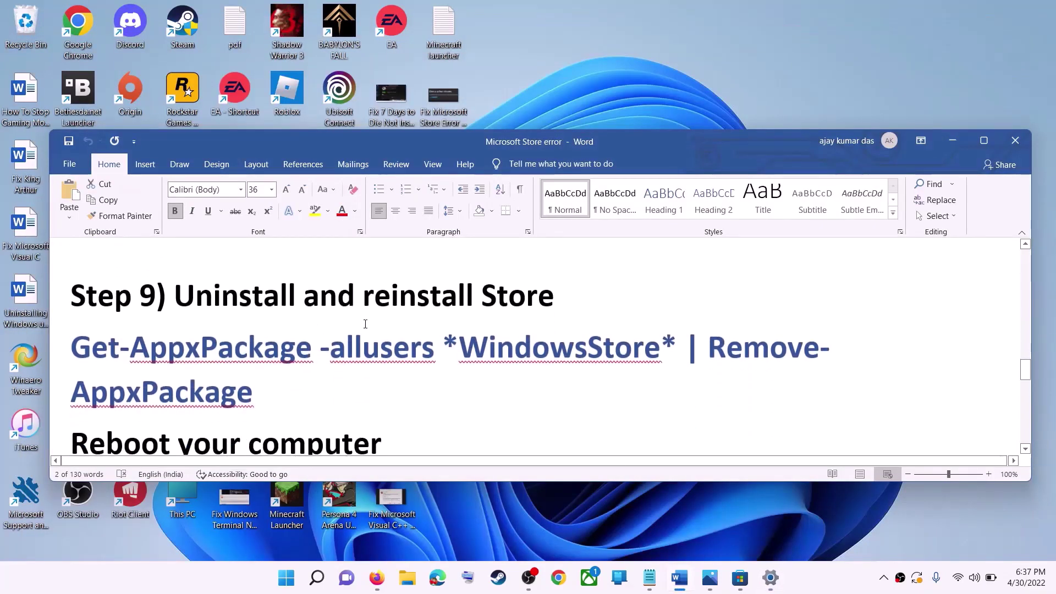
pyautogui.moveTo(279, 394); pyautogui.dragTo(93, 360)
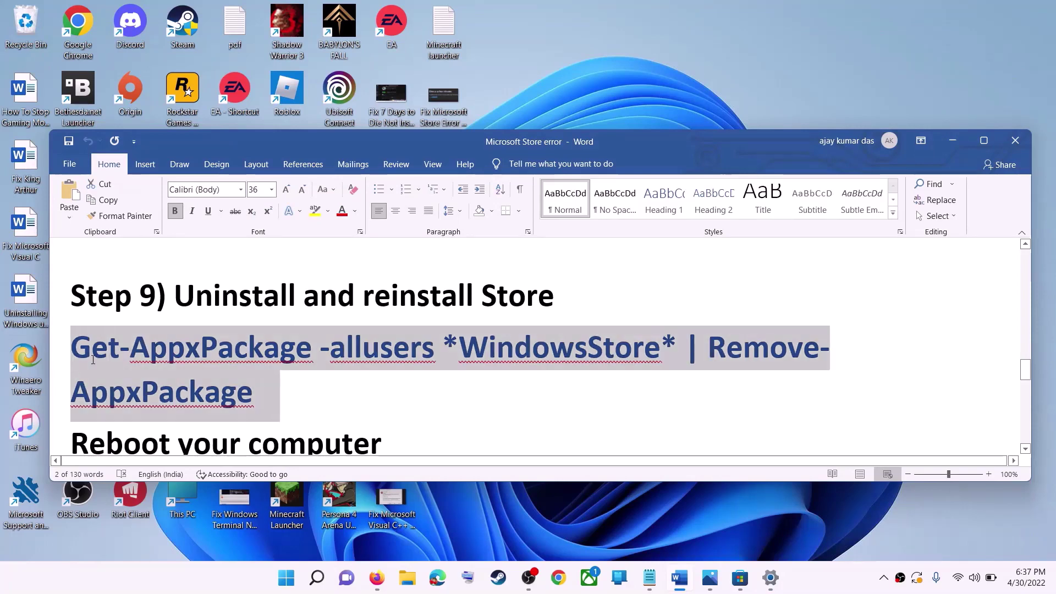
pyautogui.rightClick(160, 353)
pyautogui.click(222, 212)
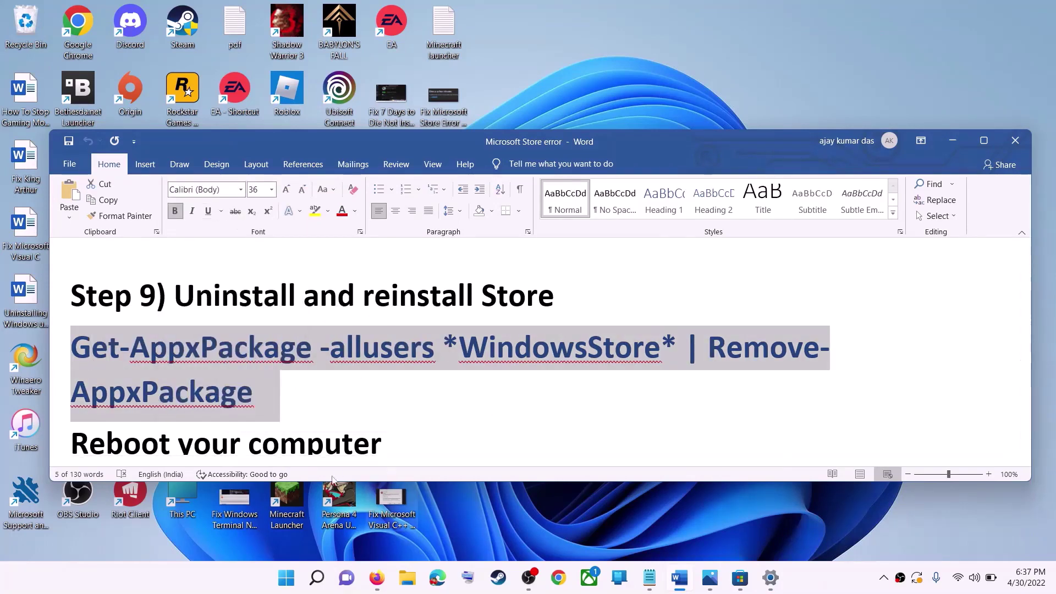
# Search Windows for "powershell" and run Windows PowerShell as administrator, allowing it to make changes.
pyautogui.click(289, 582)
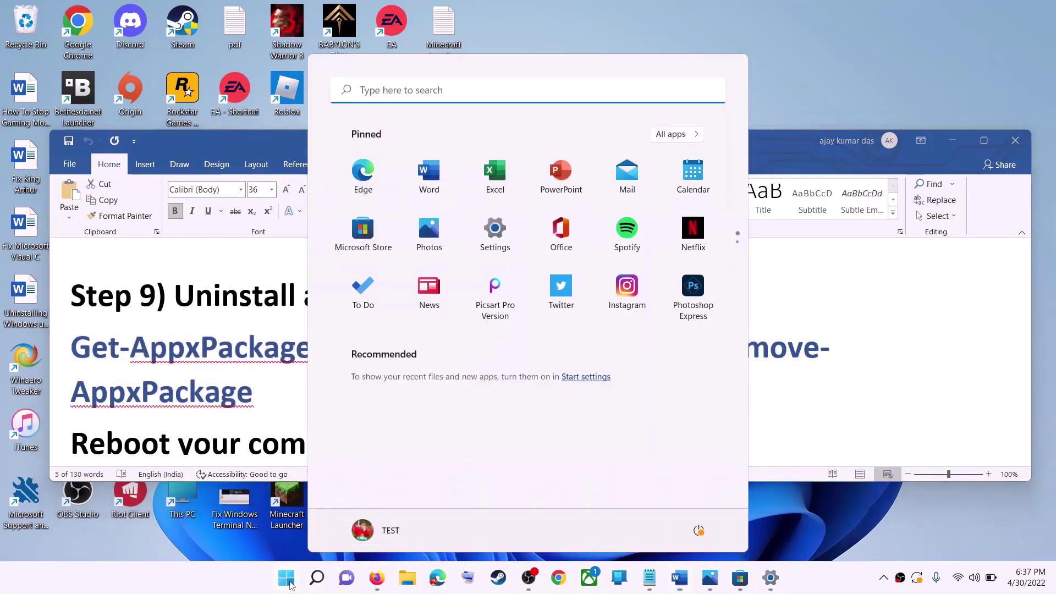
pyautogui.write('powe')
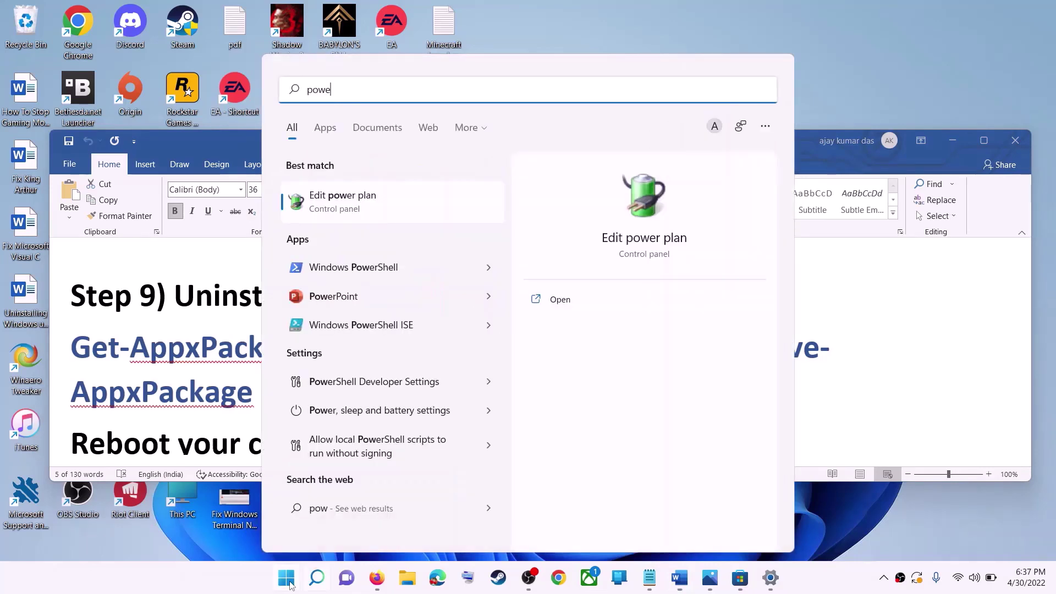
pyautogui.write('rshell')
pyautogui.rightClick(340, 208)
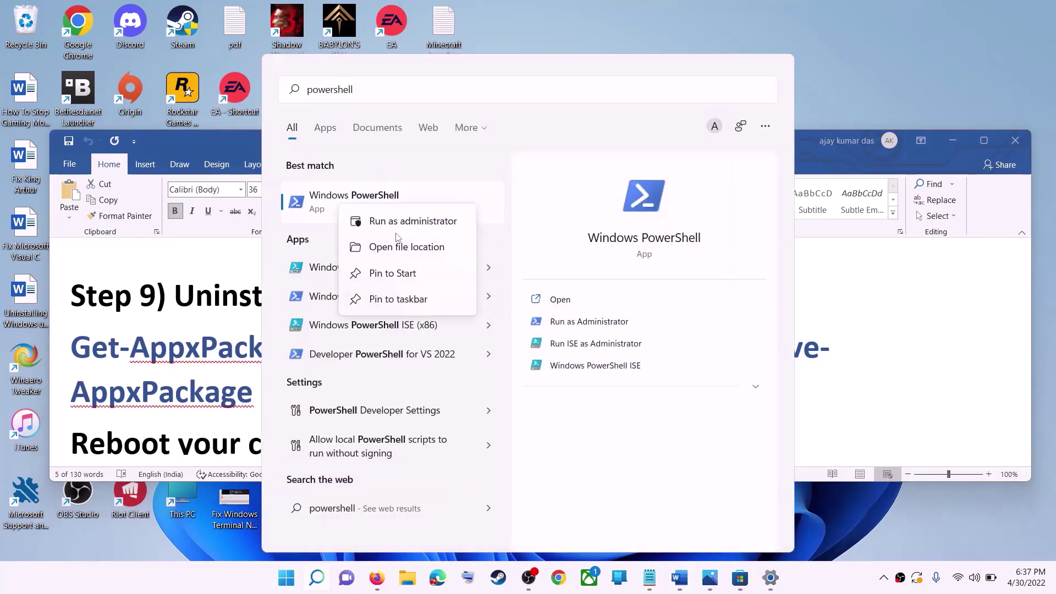
pyautogui.click(427, 227)
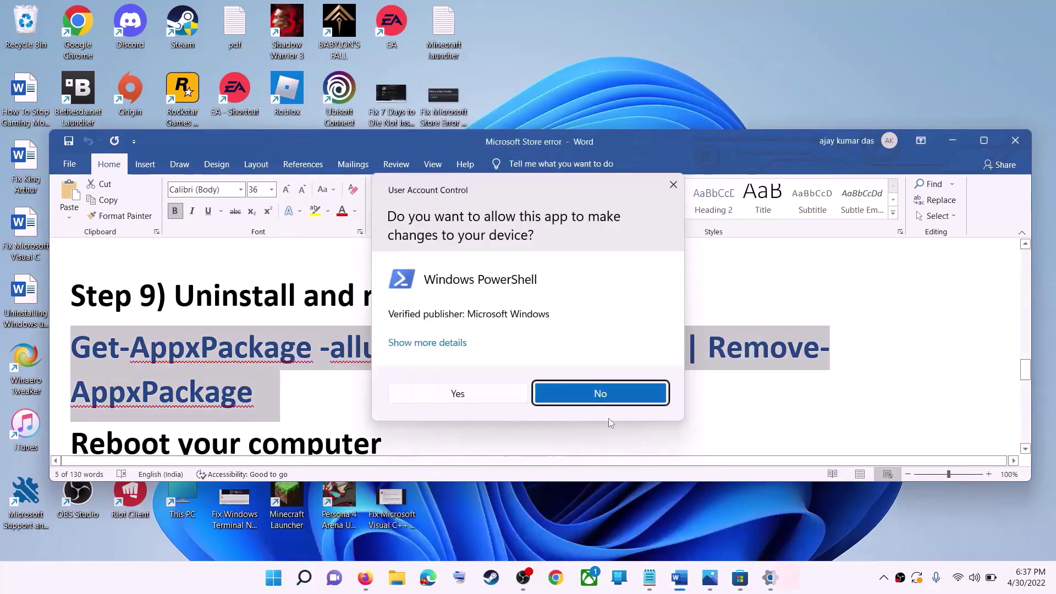
pyautogui.click(451, 394)
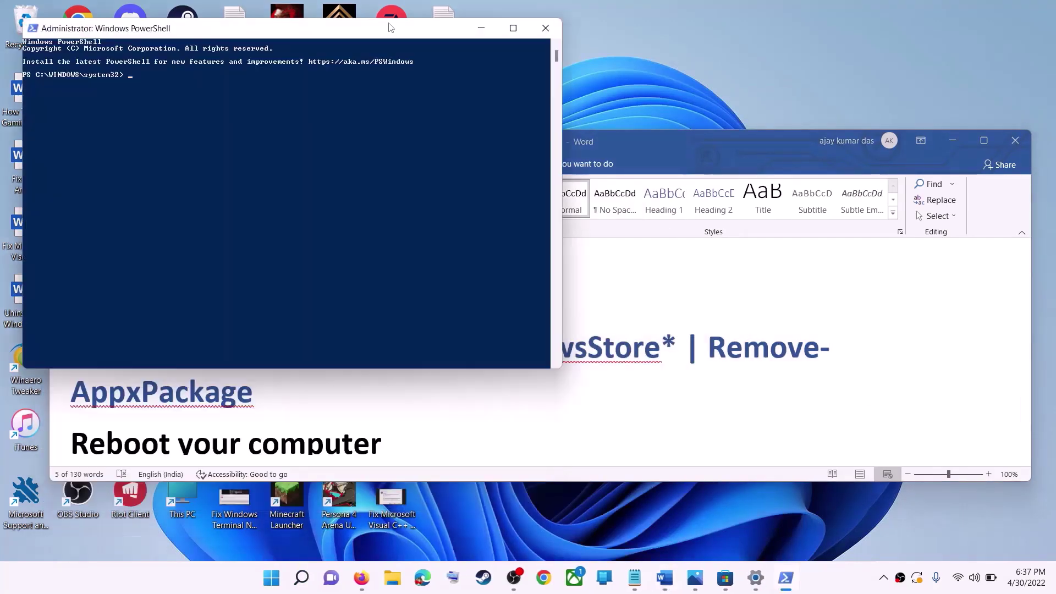
# Paste and run Get-AppxPackage -allusers *WindowsStore* | Remove-AppxPackage in PowerShell to uninstall the Store.
pyautogui.moveTo(385, 31); pyautogui.dragTo(535, 141)
pyautogui.hotkey('ctrl', 'v')
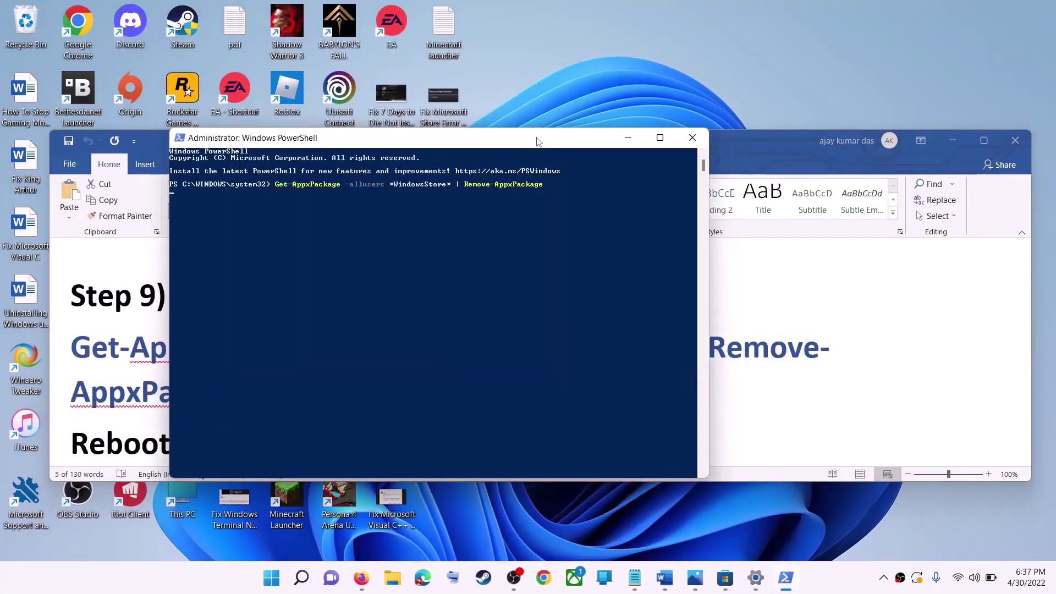
pyautogui.press('Return')
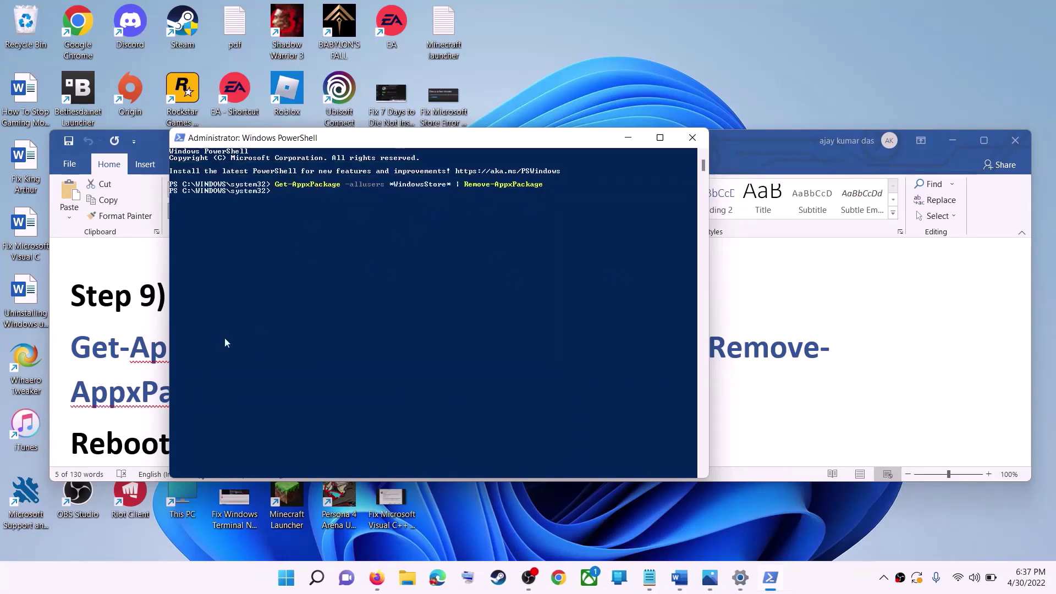
# Highlight "Reboot your computer" in the Word notes and view the computer's restart options without restarting.
pyautogui.click(110, 352)
pyautogui.tripleClick(231, 365)
pyautogui.scroll(-2, 230, 365)
pyautogui.tripleClick(230, 365)
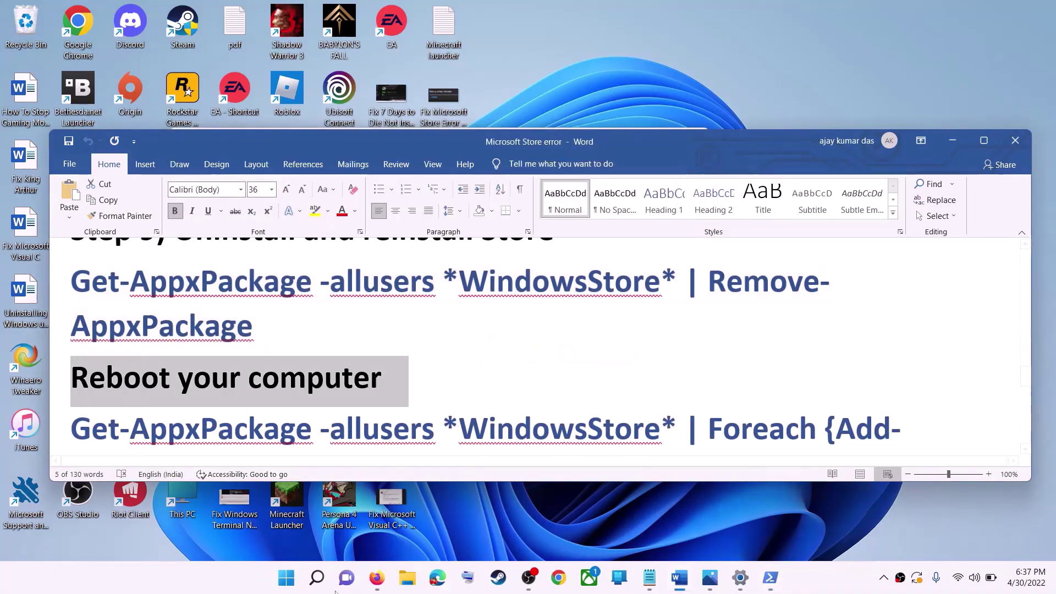
pyautogui.click(286, 577)
pyautogui.click(698, 529)
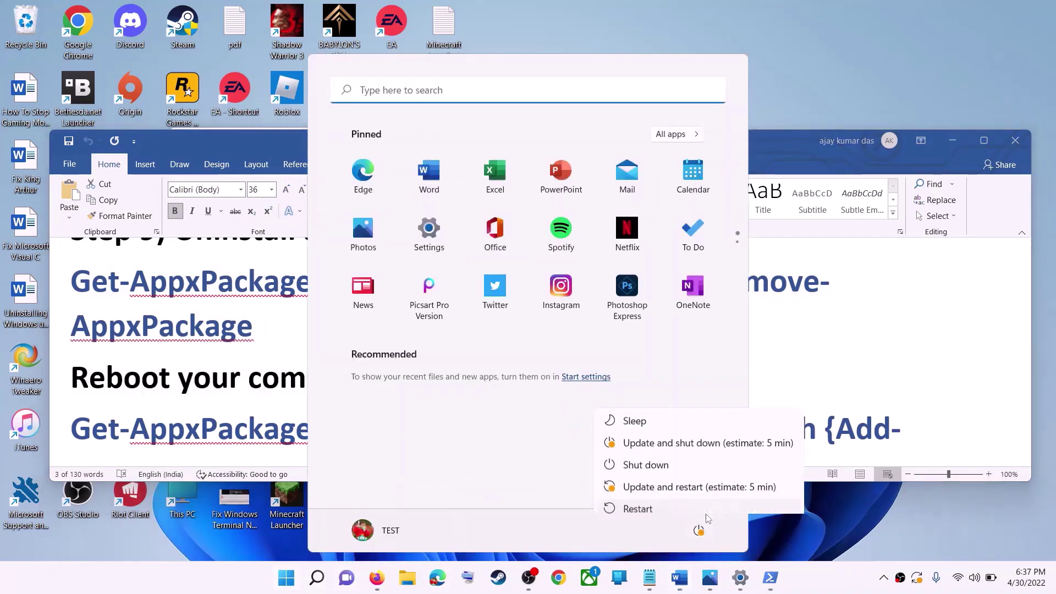
pyautogui.press('Escape')
pyautogui.press('Escape')
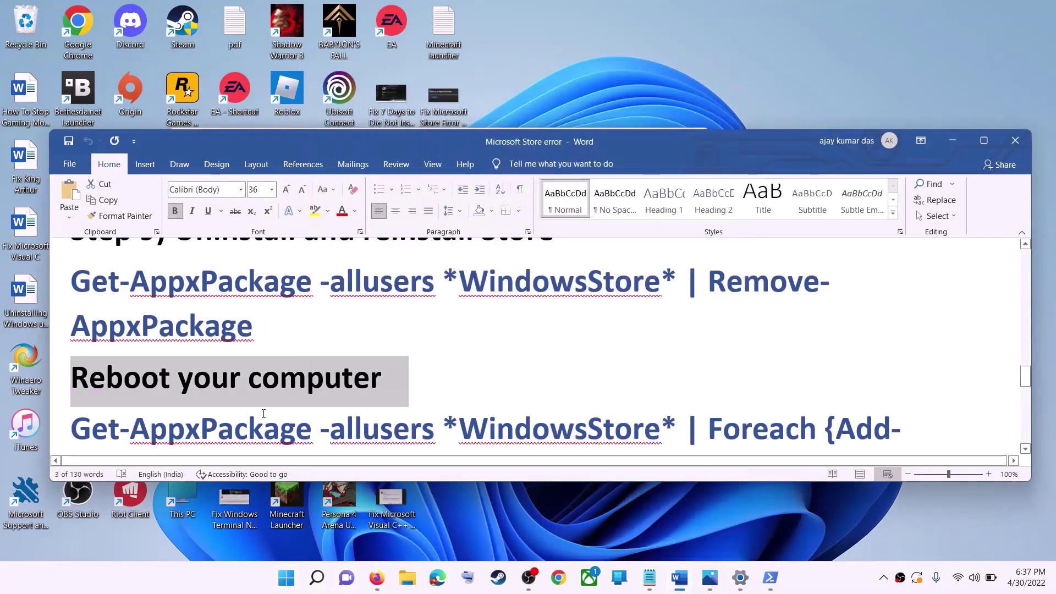
# Open another Windows PowerShell window with administrator rights for the Store reinstall command.
pyautogui.scroll(-1, 277, 390)
pyautogui.click(284, 580)
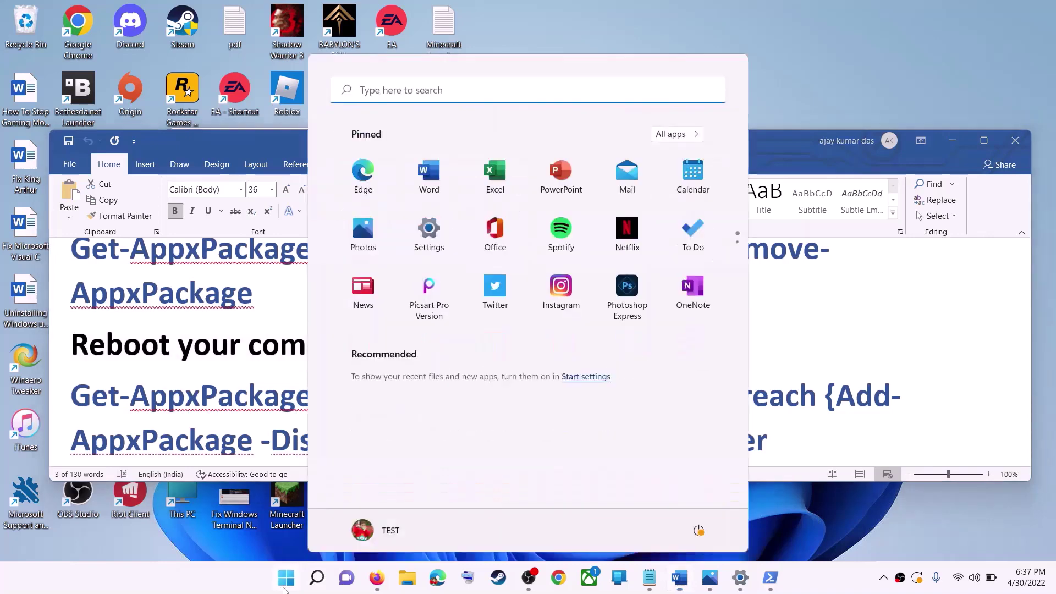
pyautogui.write('powershell')
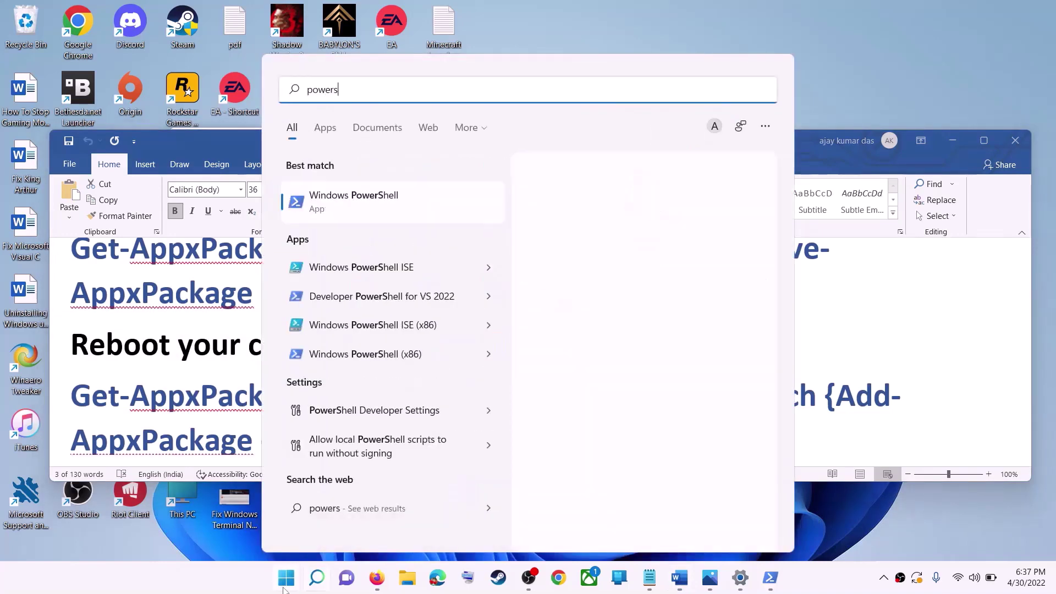
pyautogui.rightClick(394, 211)
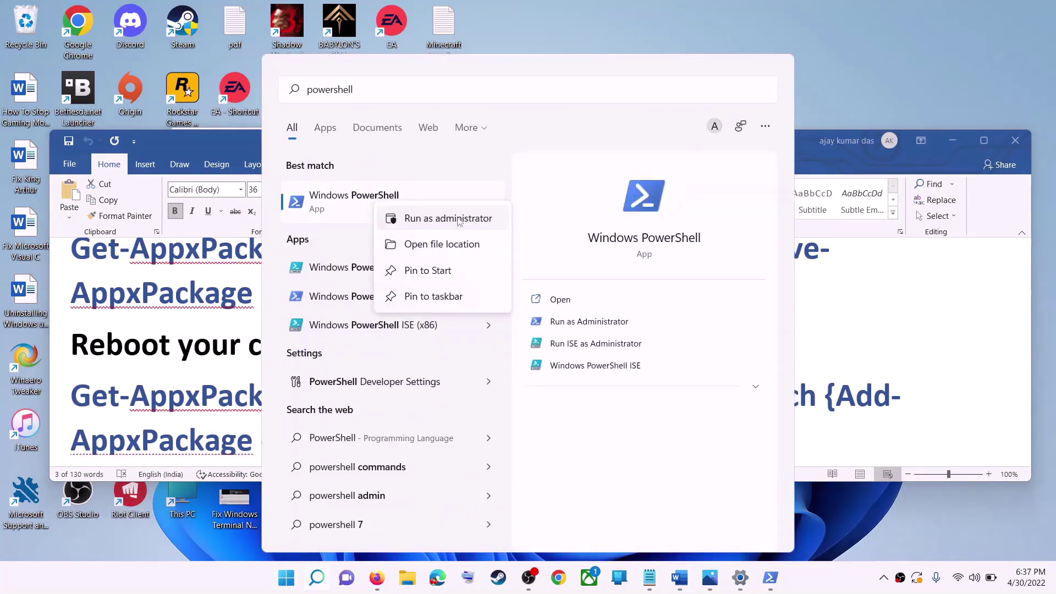
pyautogui.click(434, 216)
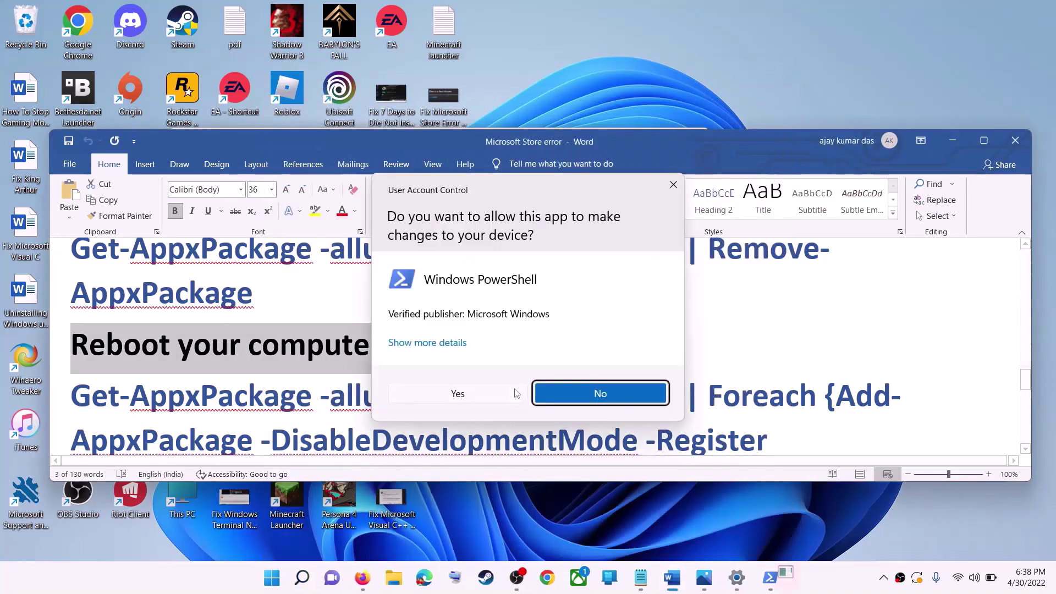
pyautogui.hotkey('alt', 'y')
# Allow the elevated PowerShell and run the notes' Get-AppxPackage -allusers *WindowsStore* | Foreach {Add-AppxPackage -DisableDevelopmentMode -Register "$($_.InstallLocation)\AppXManifest.xml"} command in it.
pyautogui.click(685, 328)
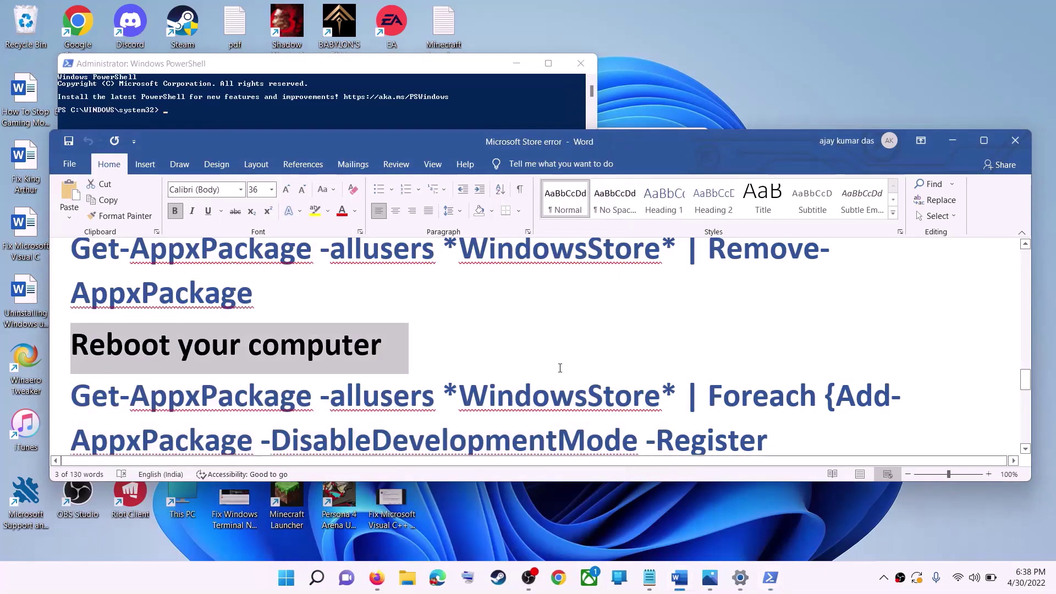
pyautogui.scroll(-2, 686, 328)
pyautogui.moveTo(684, 420); pyautogui.dragTo(106, 335)
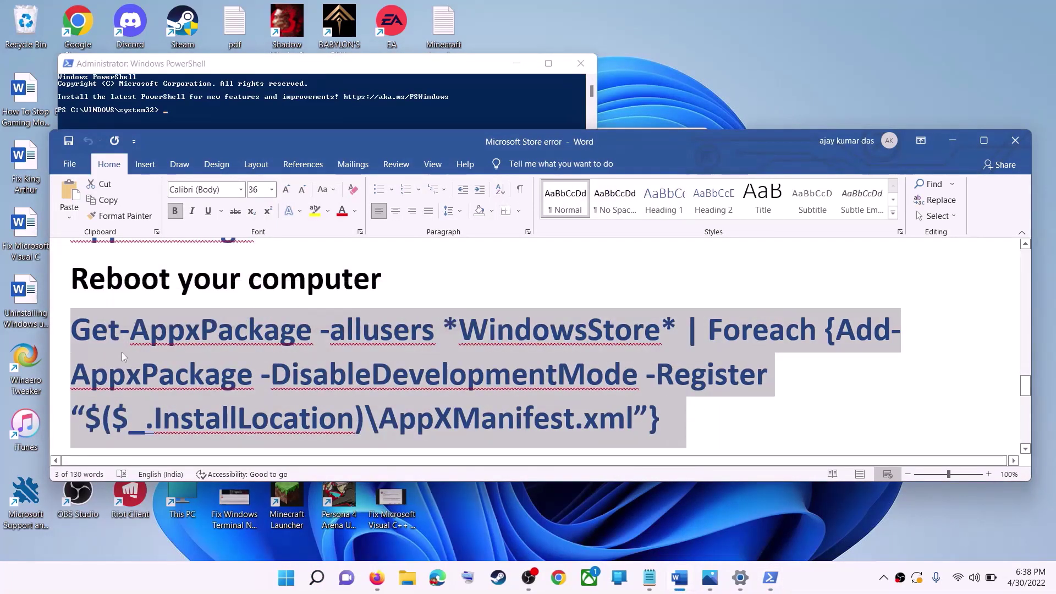
pyautogui.rightClick(207, 348)
pyautogui.click(234, 367)
pyautogui.click(330, 110)
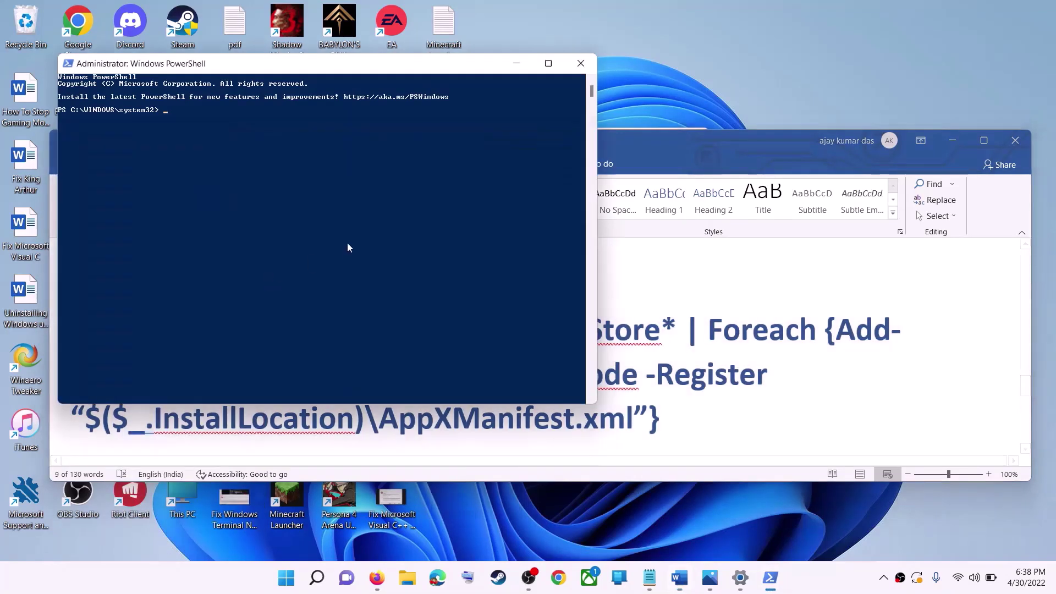
pyautogui.click(320, 225)
pyautogui.rightClick(320, 224)
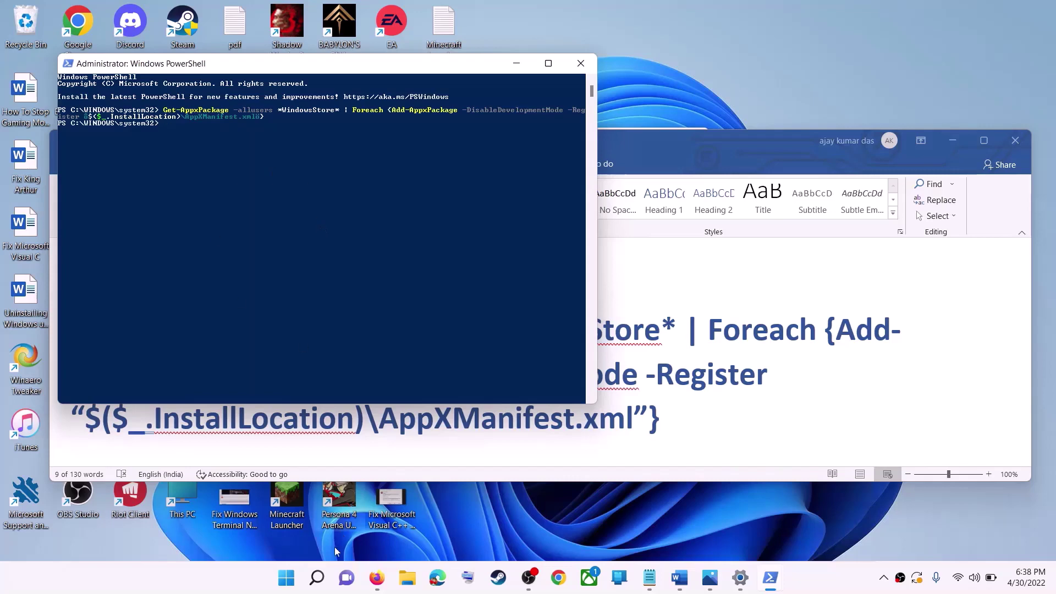
# Search Windows for "store" and open Microsoft Store.
pyautogui.click(287, 579)
pyautogui.write('s')
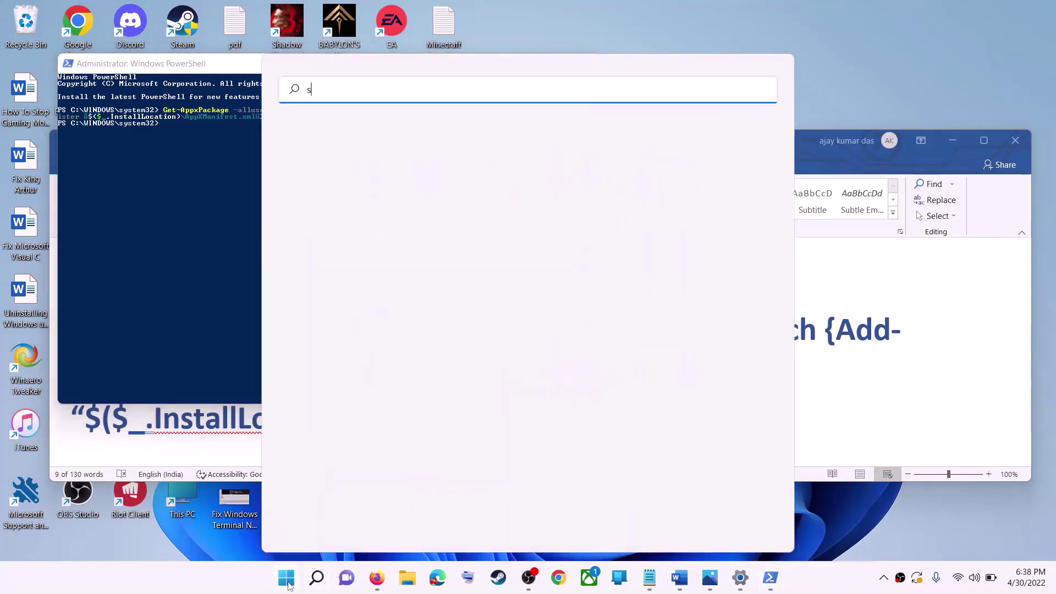
pyautogui.write('tore')
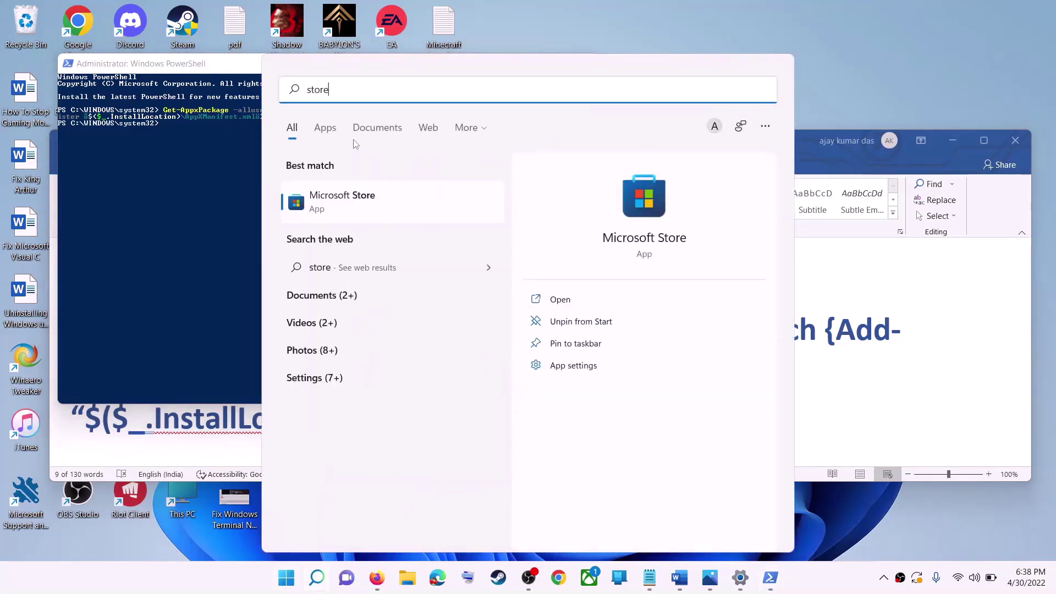
pyautogui.press('Return')
# Return to the Word notes and highlight "Try installing to C drive/Different Drive" in Step 10.
pyautogui.click(979, 358)
pyautogui.scroll(-2, 368, 370)
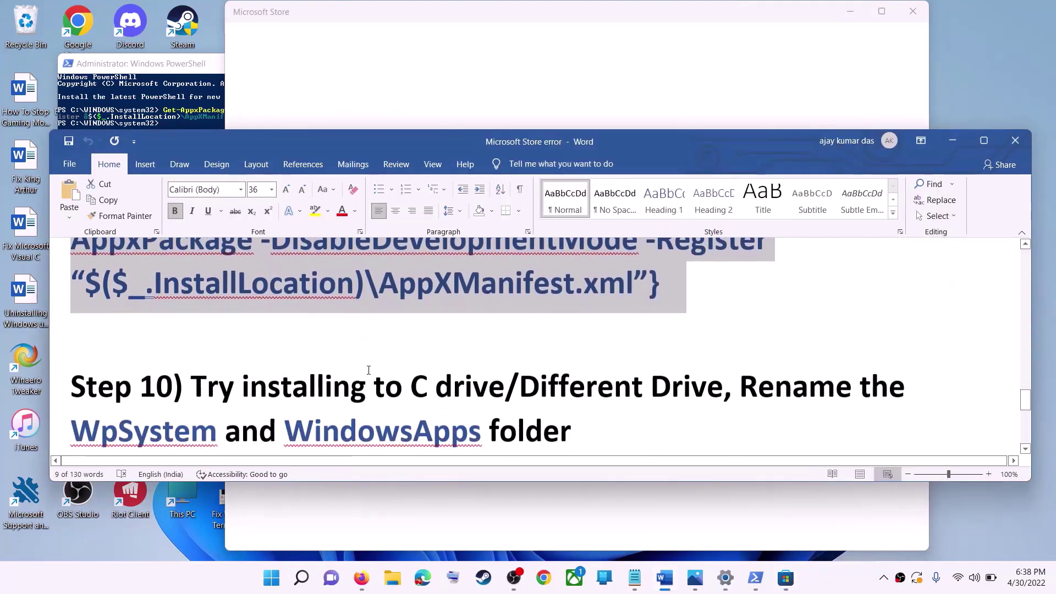
pyautogui.scroll(-2, 368, 370)
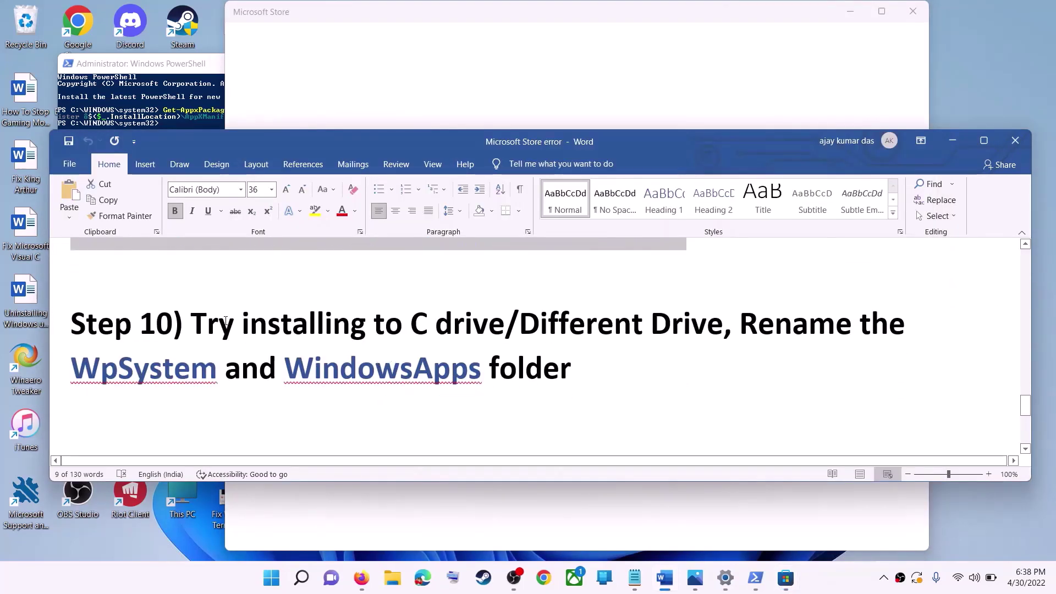
pyautogui.moveTo(225, 320); pyautogui.dragTo(722, 328)
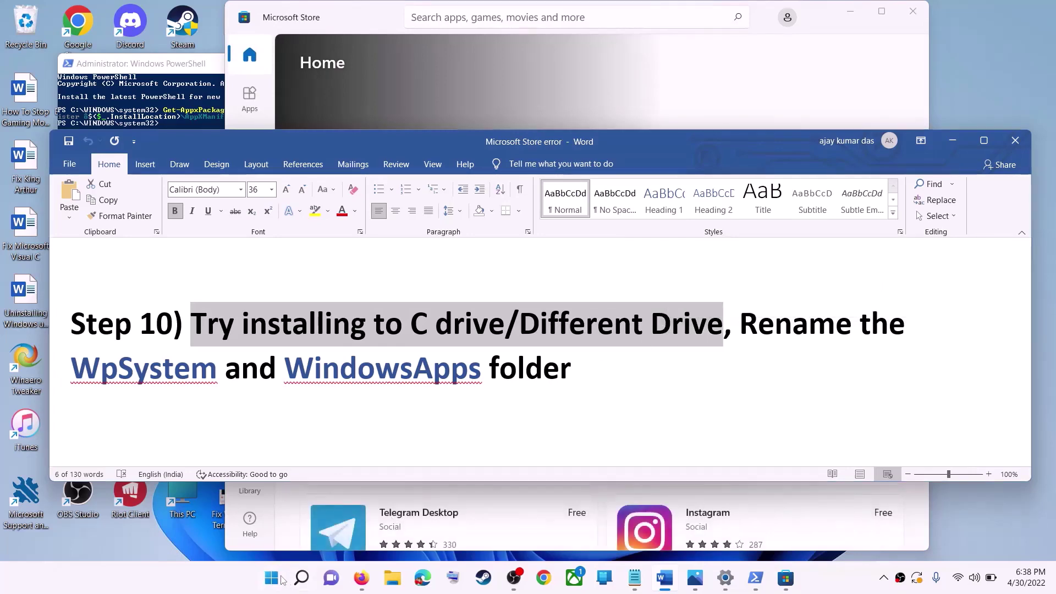
# Open the system storage settings for where new content is saved and view the drive choices for new apps.
pyautogui.click(275, 578)
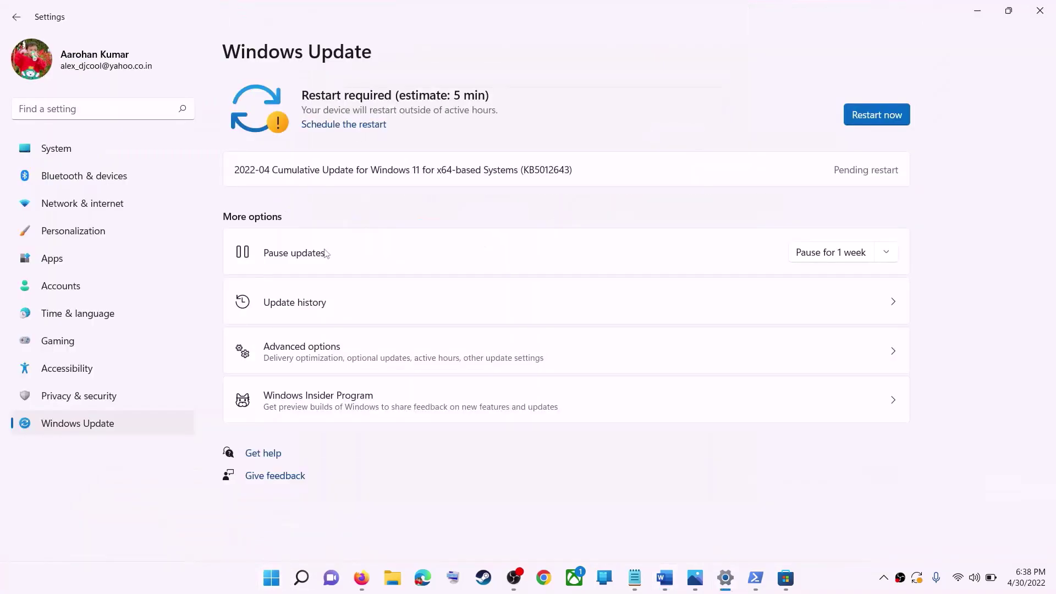
pyautogui.click(67, 153)
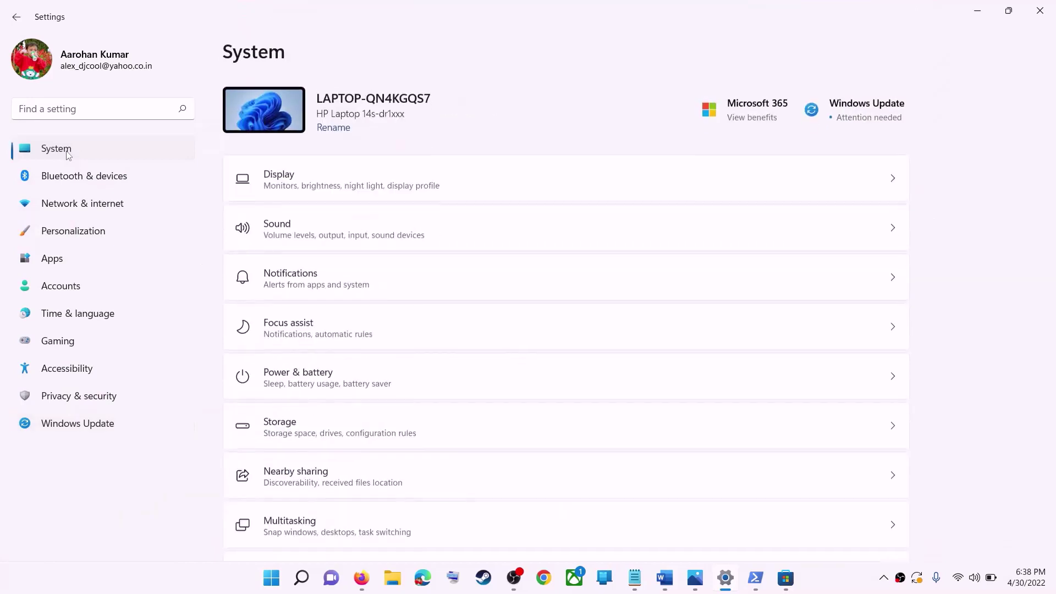
pyautogui.scroll(-3, 292, 300)
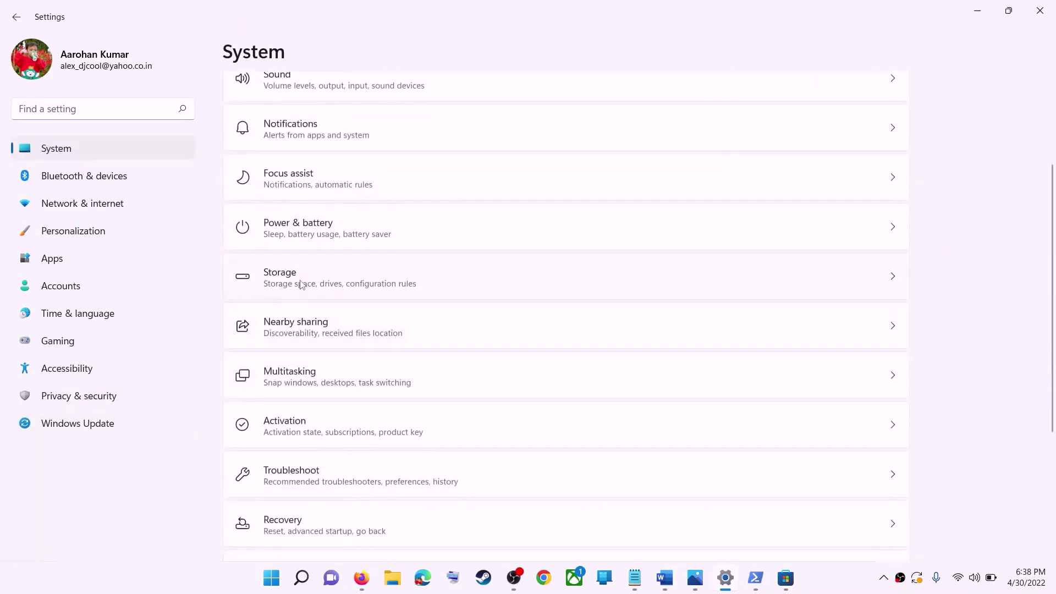
pyautogui.click(302, 284)
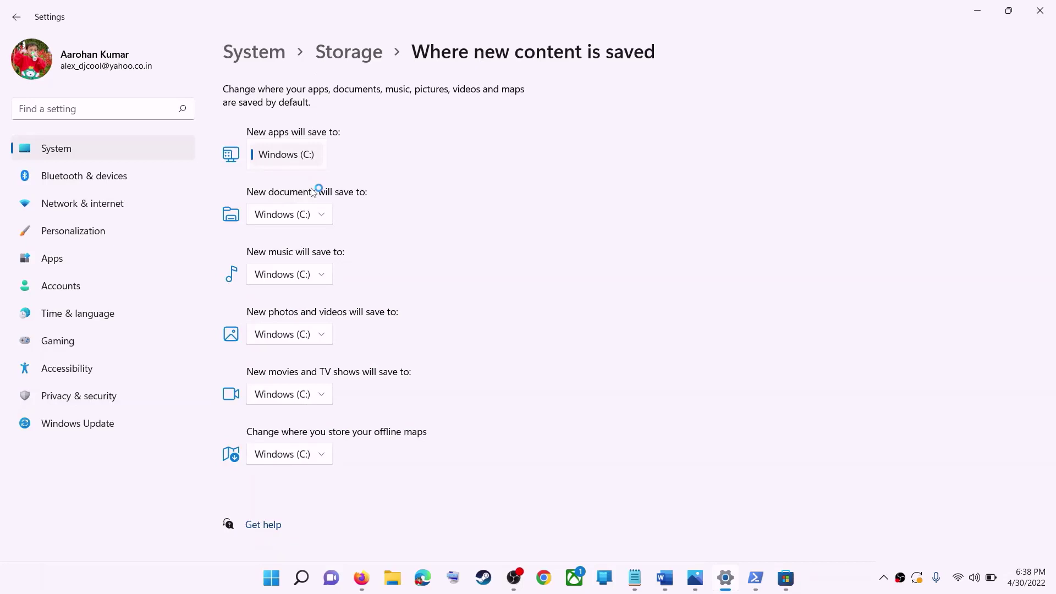
pyautogui.click(313, 190)
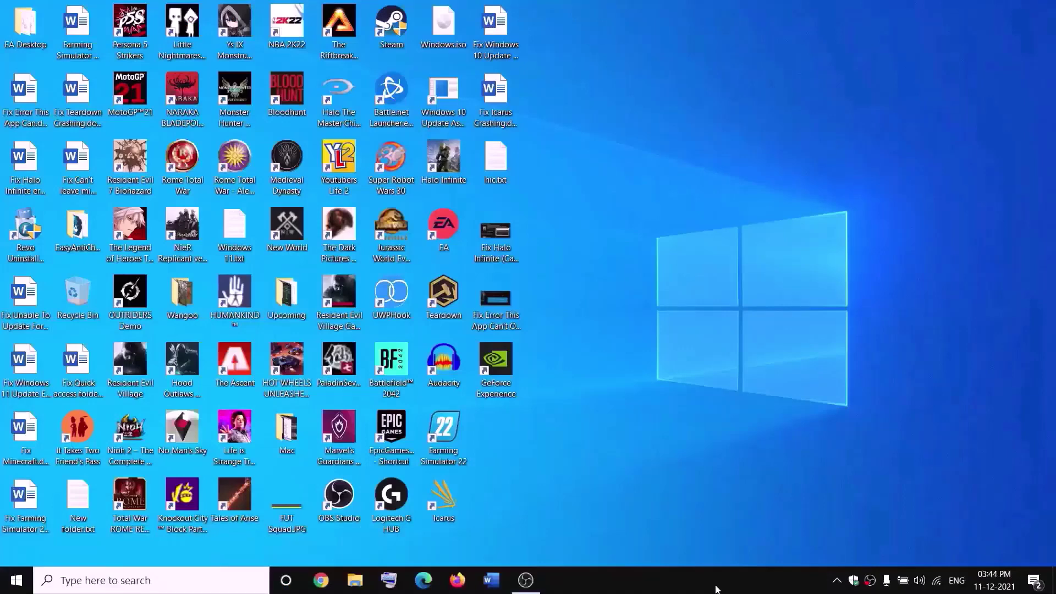
# Open the New Volume (D:) drive in File Explorer and locate the WpSystem folder.
pyautogui.click(356, 580)
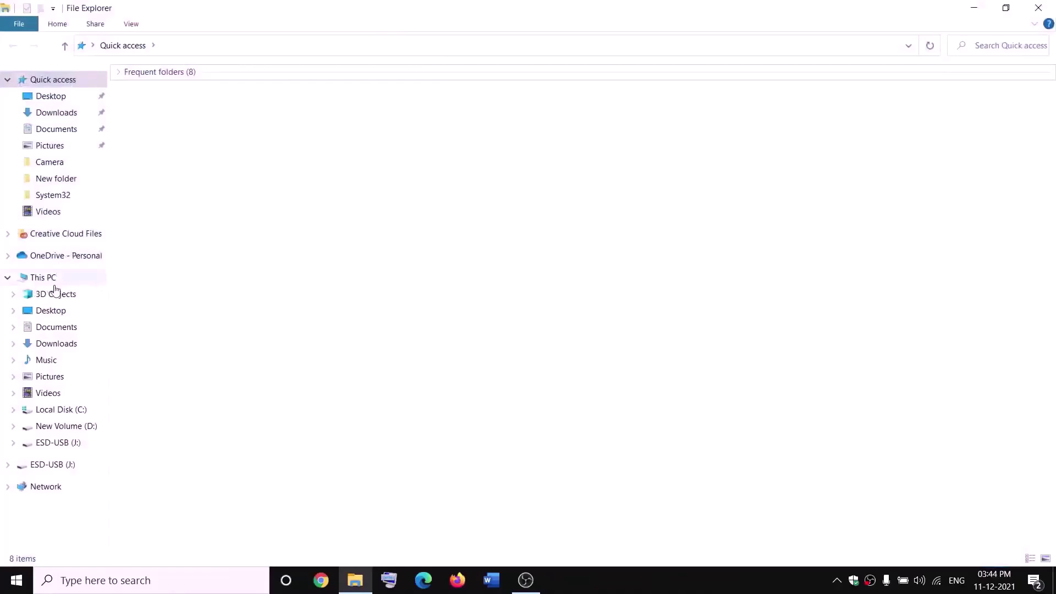
pyautogui.click(54, 282)
pyautogui.doubleClick(431, 208)
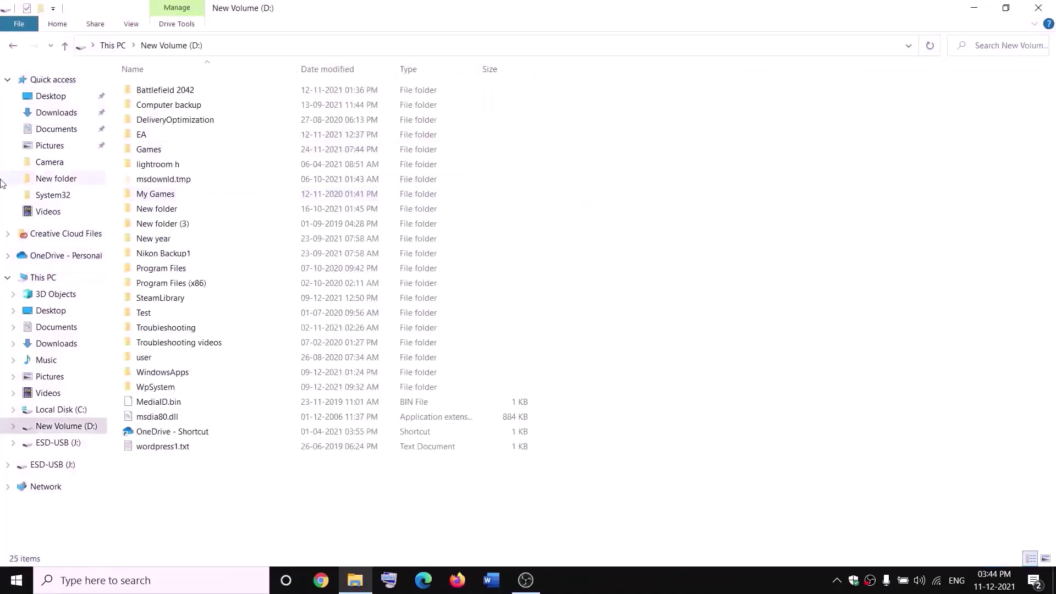
pyautogui.click(158, 386)
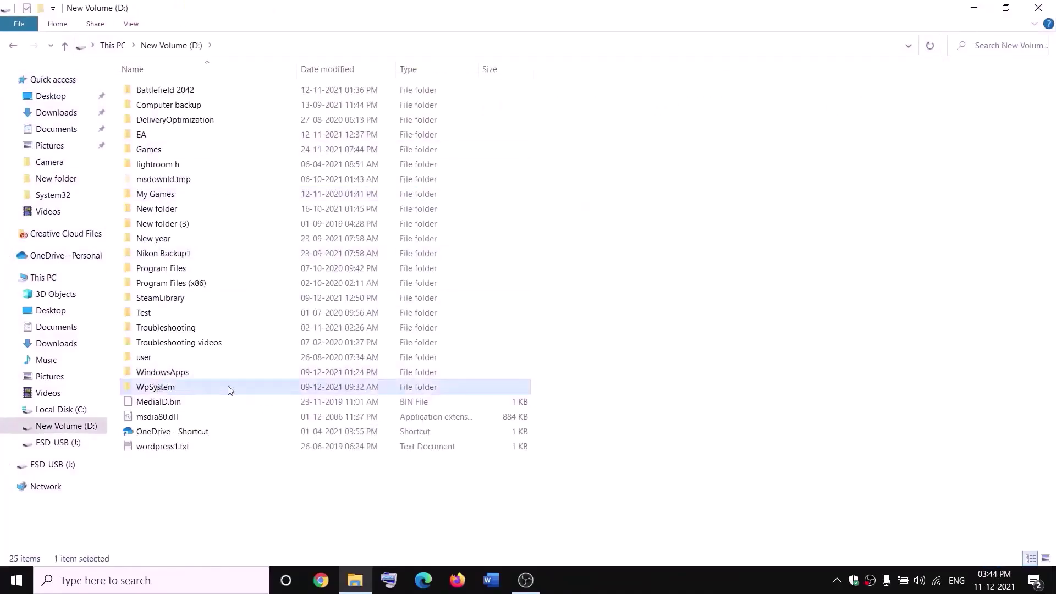
pyautogui.rightClick(172, 391)
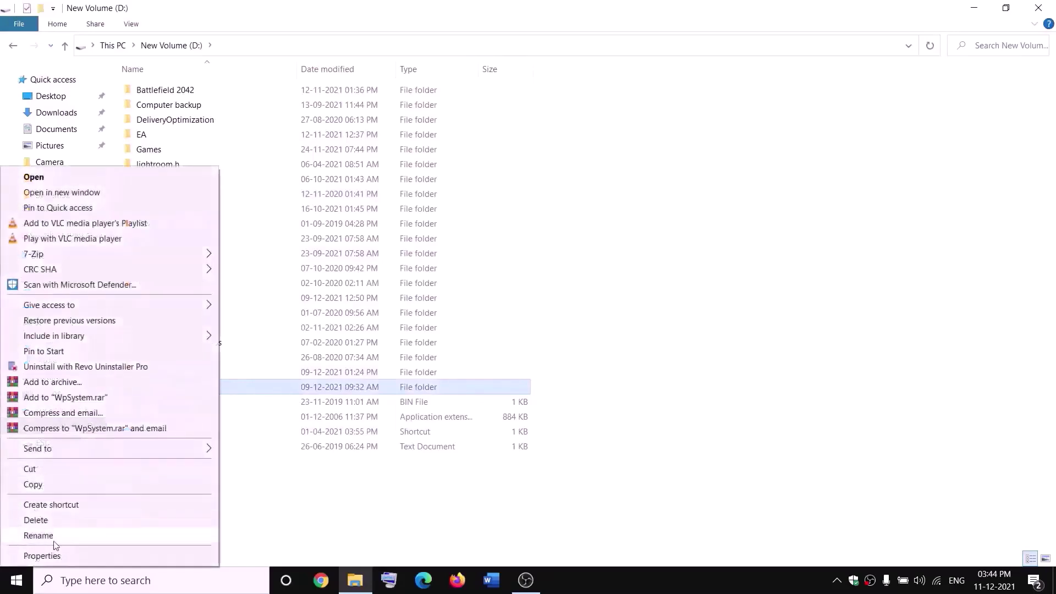
pyautogui.click(333, 501)
pyautogui.click(333, 500)
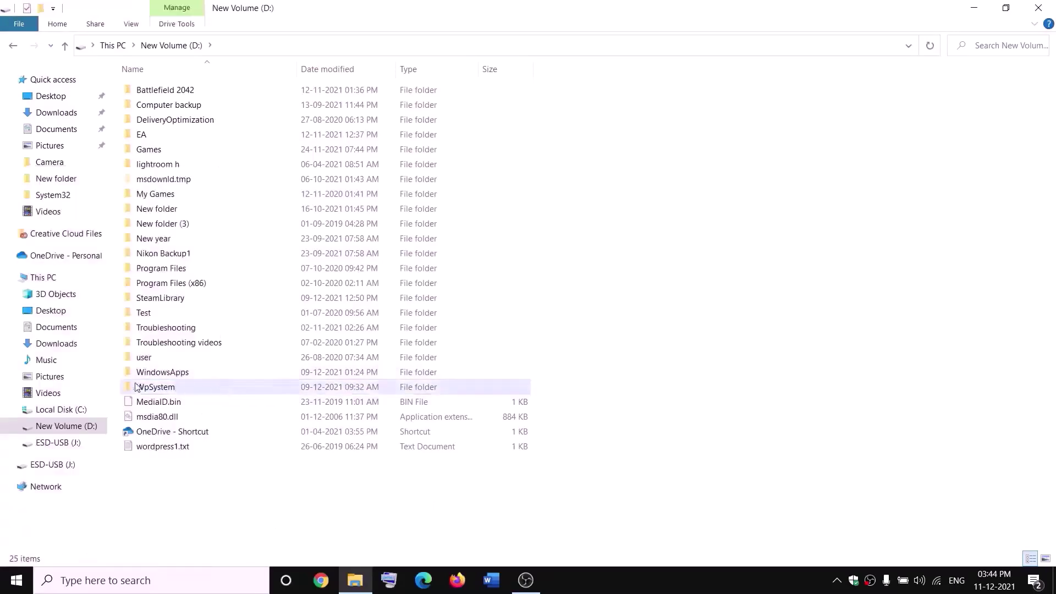
# Open the advanced security settings from the WpSystem folder's properties.
pyautogui.moveTo(158, 391)
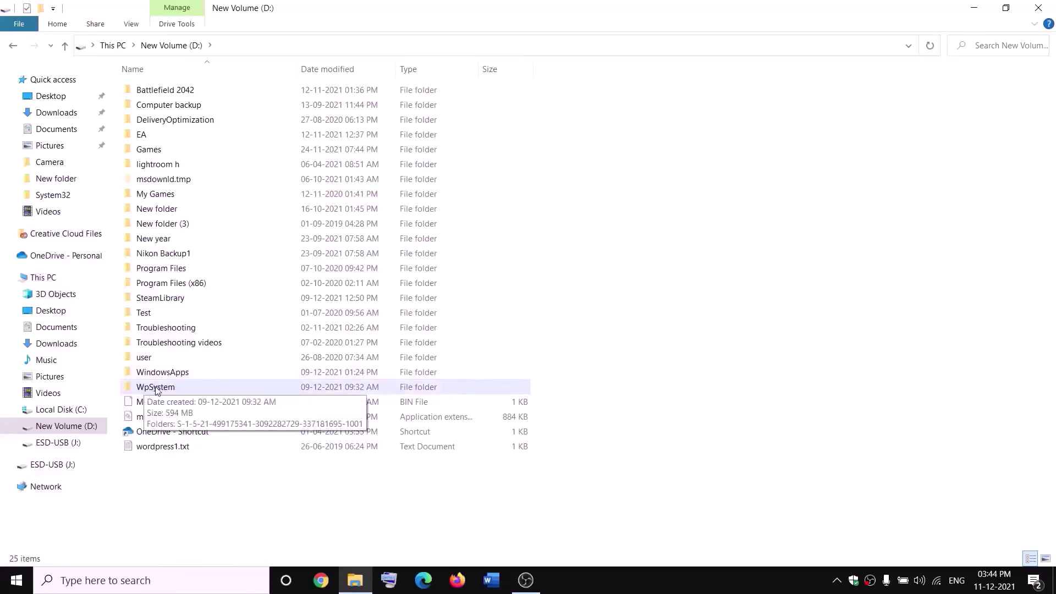
pyautogui.rightClick(155, 390)
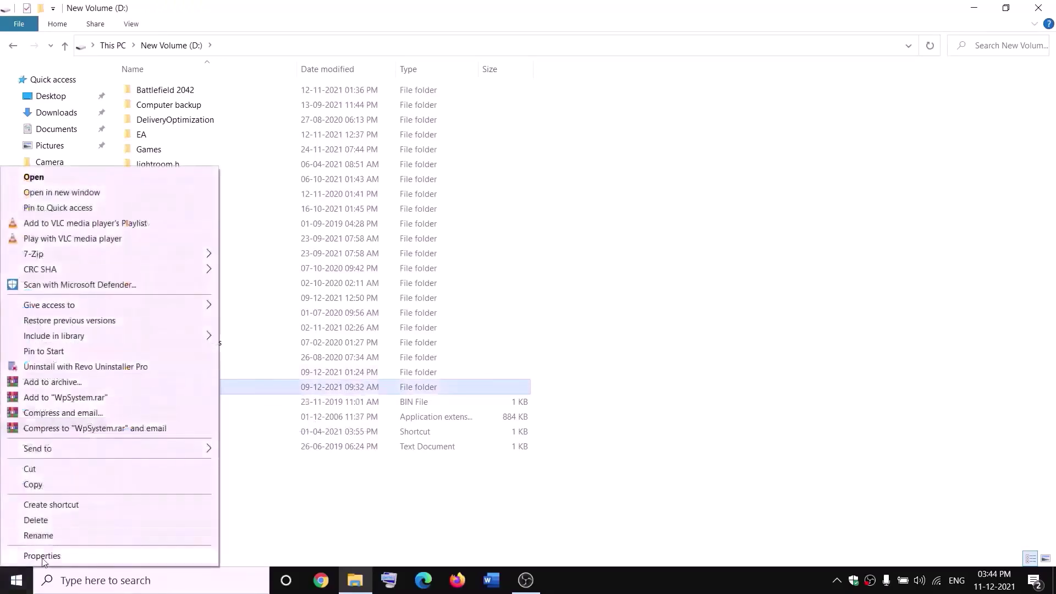
pyautogui.click(47, 556)
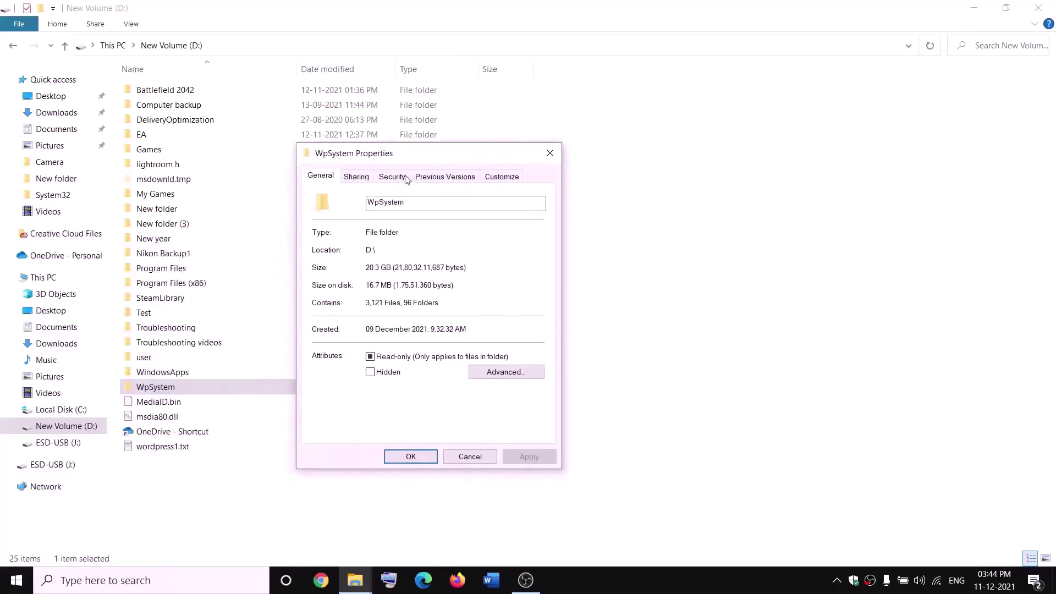
pyautogui.click(392, 177)
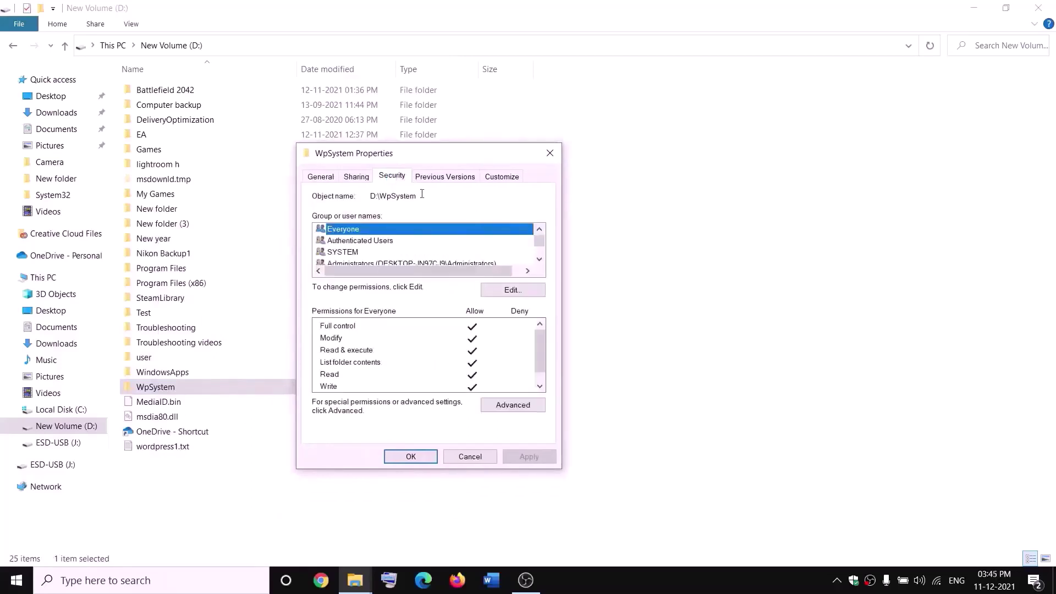
pyautogui.click(507, 411)
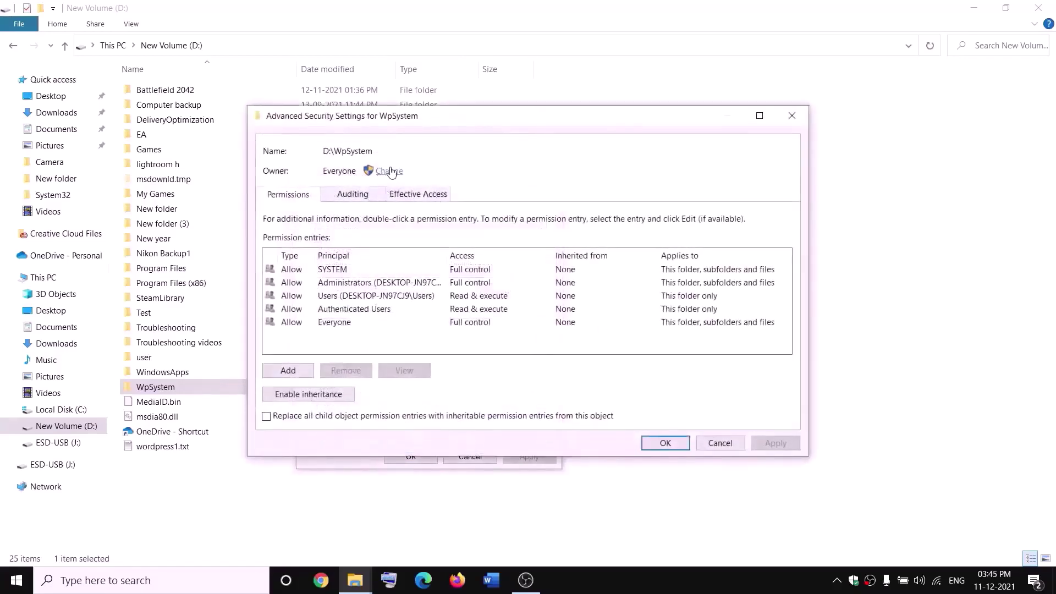
# Change the WpSystem folder's owner to "everyone", checking the name before accepting it.
pyautogui.click(390, 172)
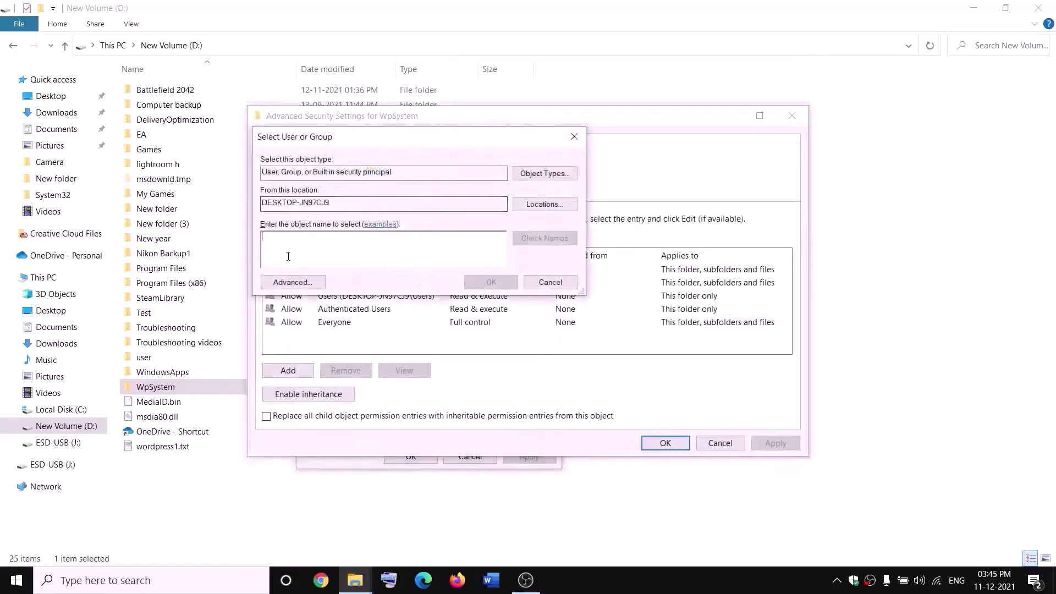
pyautogui.write('w')
pyautogui.press('BackSpace')
pyautogui.write('everyone')
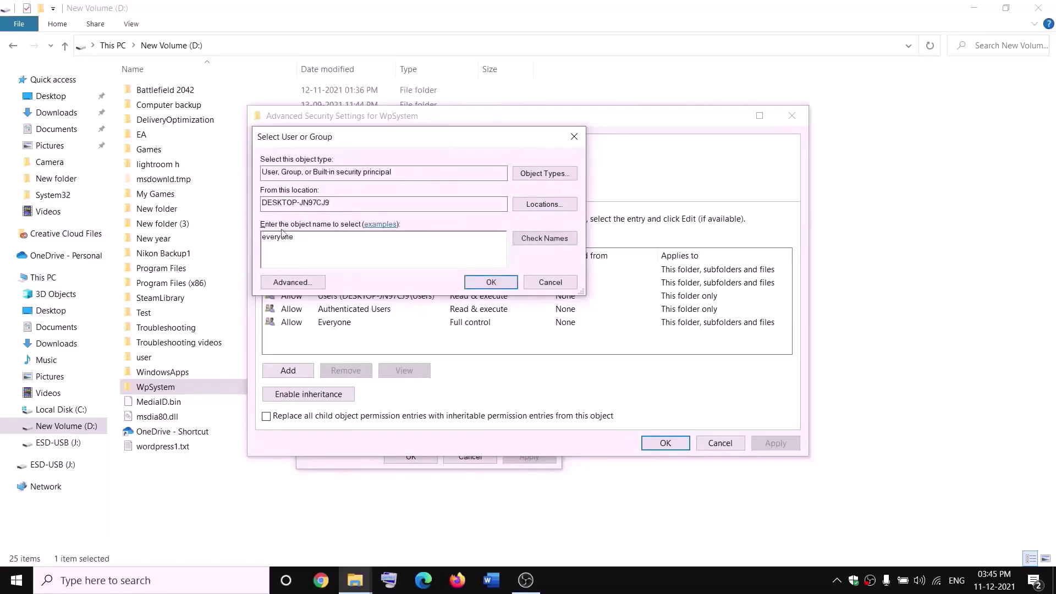
pyautogui.moveTo(294, 237); pyautogui.dragTo(249, 248)
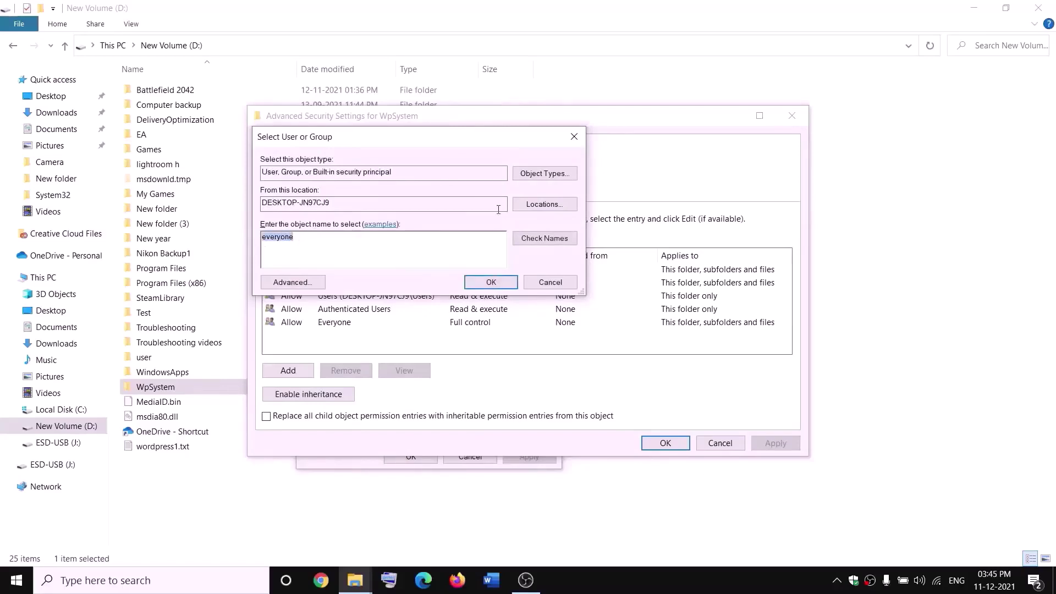
pyautogui.click(545, 238)
pyautogui.click(492, 282)
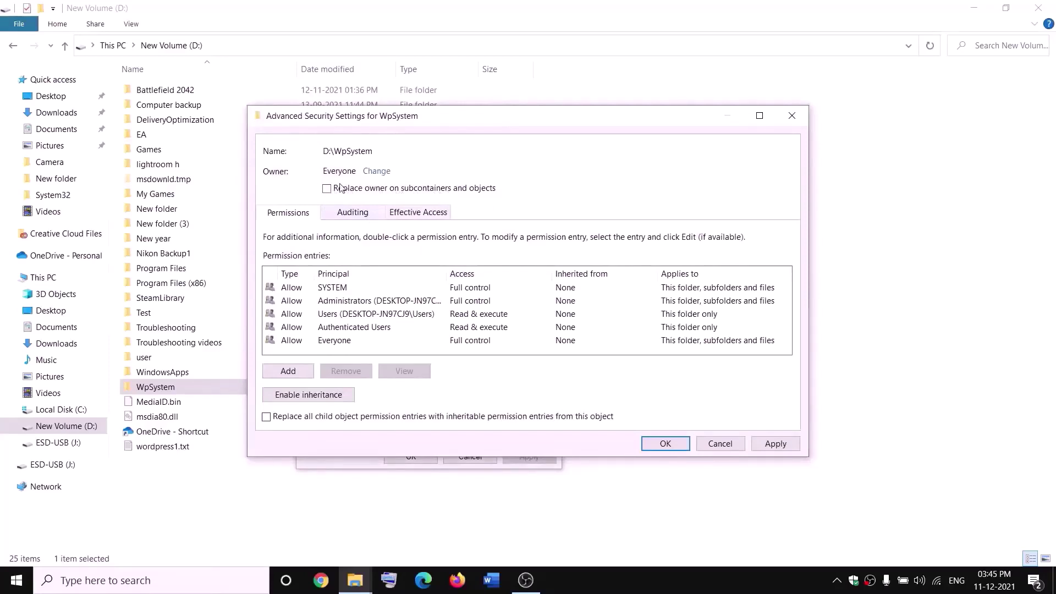
# Apply the new owner to WpSystem and its subcontainers and objects, and close the folder's security and properties windows.
pyautogui.click(775, 444)
pyautogui.click(665, 444)
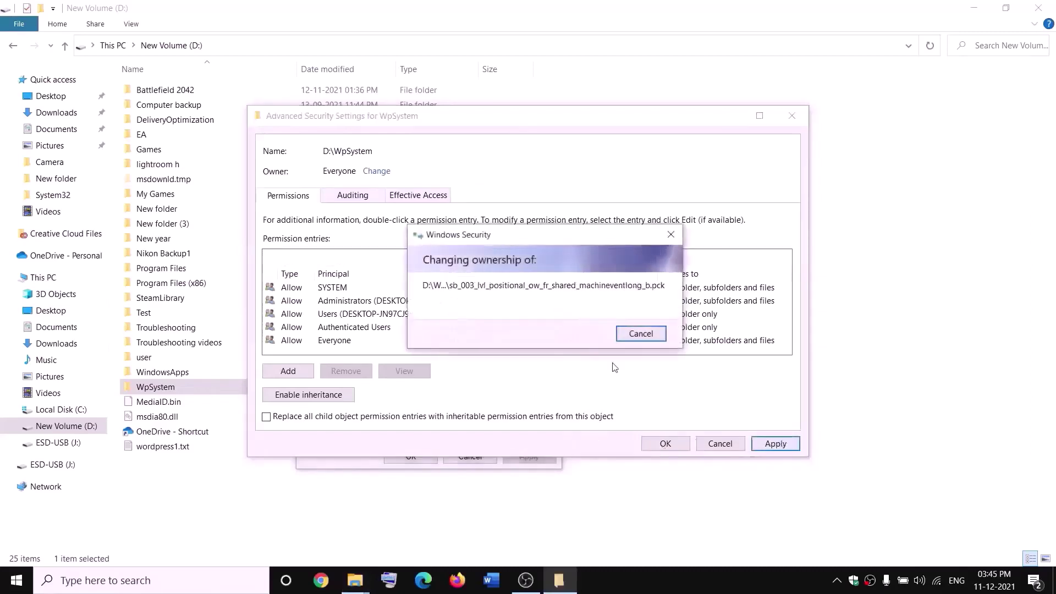
pyautogui.click(641, 348)
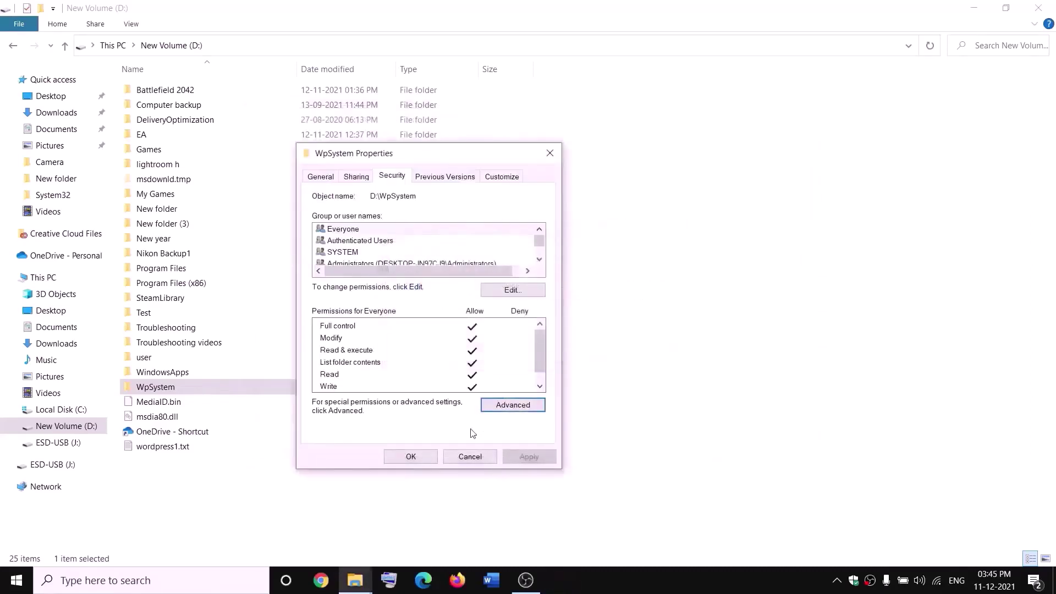
pyautogui.click(415, 457)
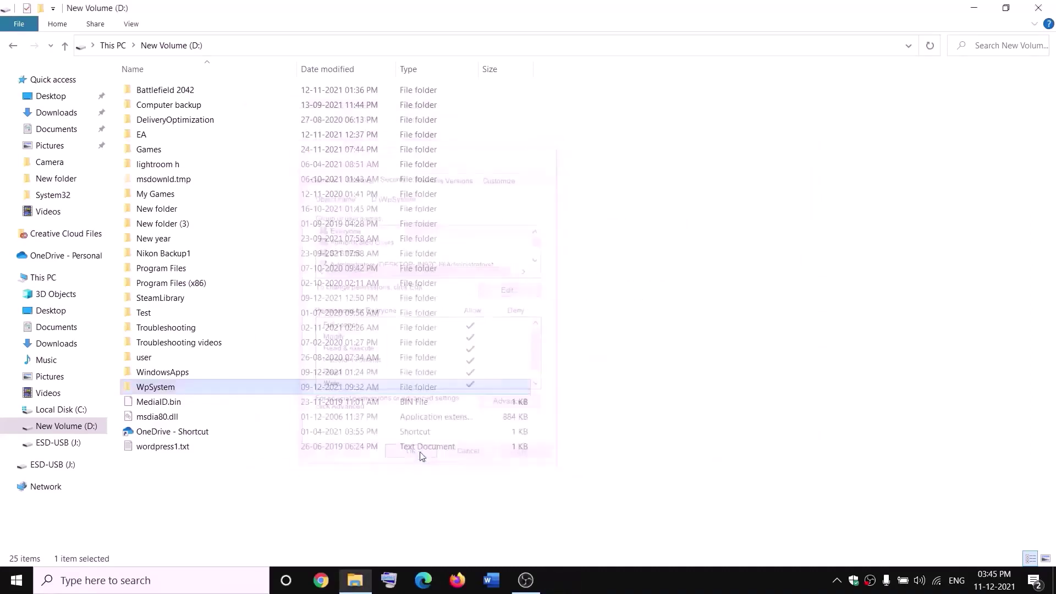
# Reopen the advanced security settings of the WpSystem folder from its properties.
pyautogui.rightClick(159, 391)
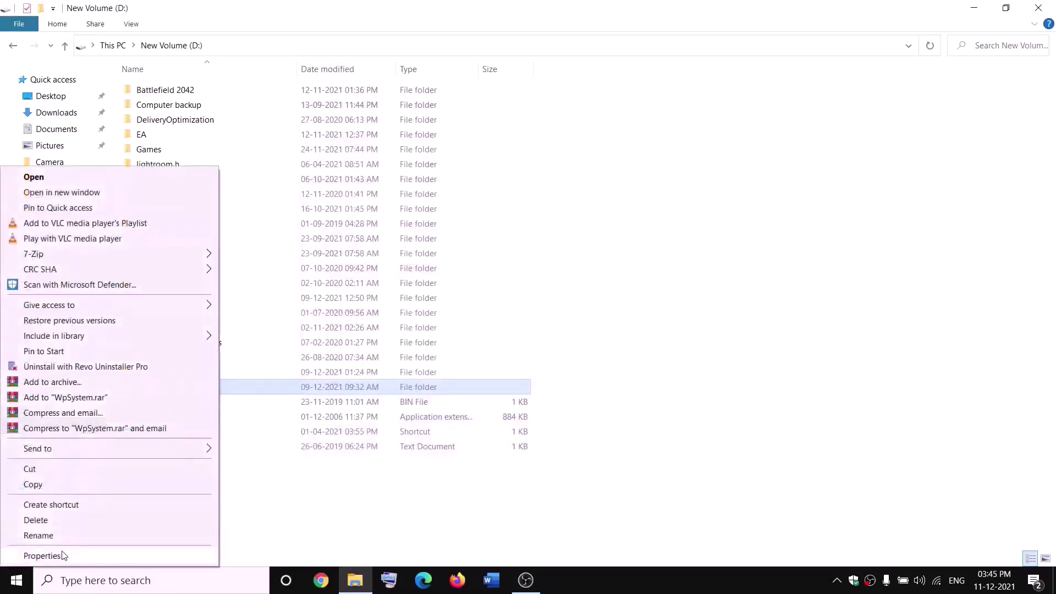
pyautogui.click(42, 556)
pyautogui.moveTo(313, 246); pyautogui.dragTo(389, 180)
pyautogui.click(388, 201)
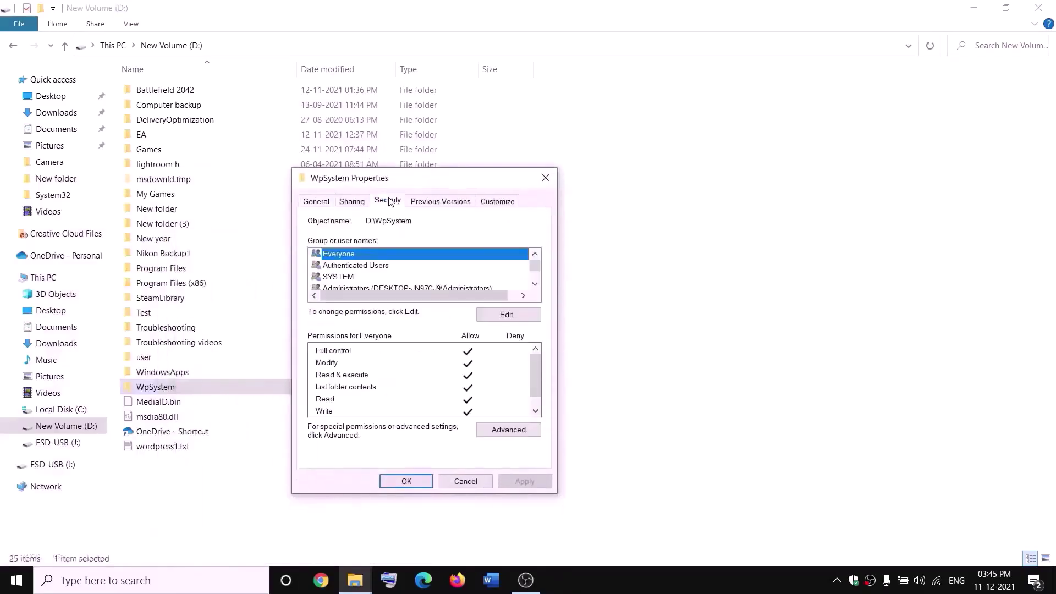
pyautogui.click(513, 431)
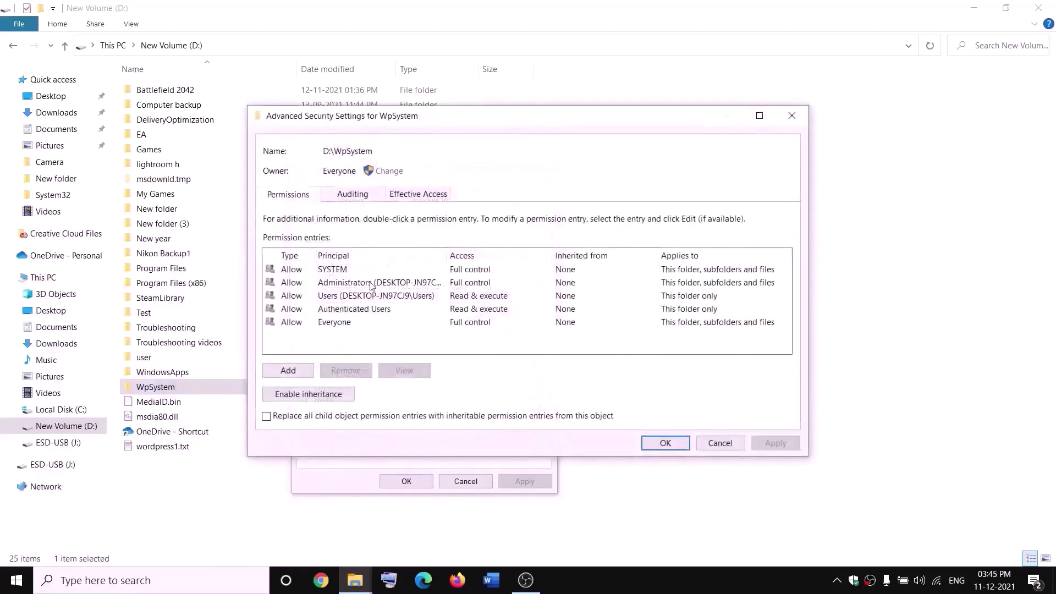
# Start a new permission entry for WpSystem and select "everyone" as its principal, checking the name before accepting it.
pyautogui.click(290, 377)
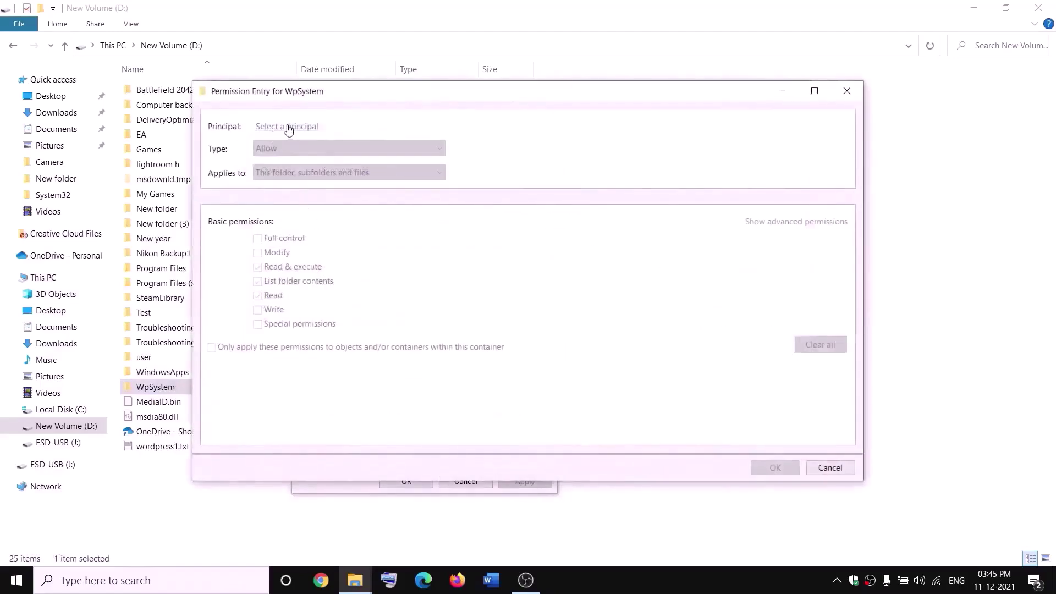
pyautogui.click(287, 127)
pyautogui.write('ev')
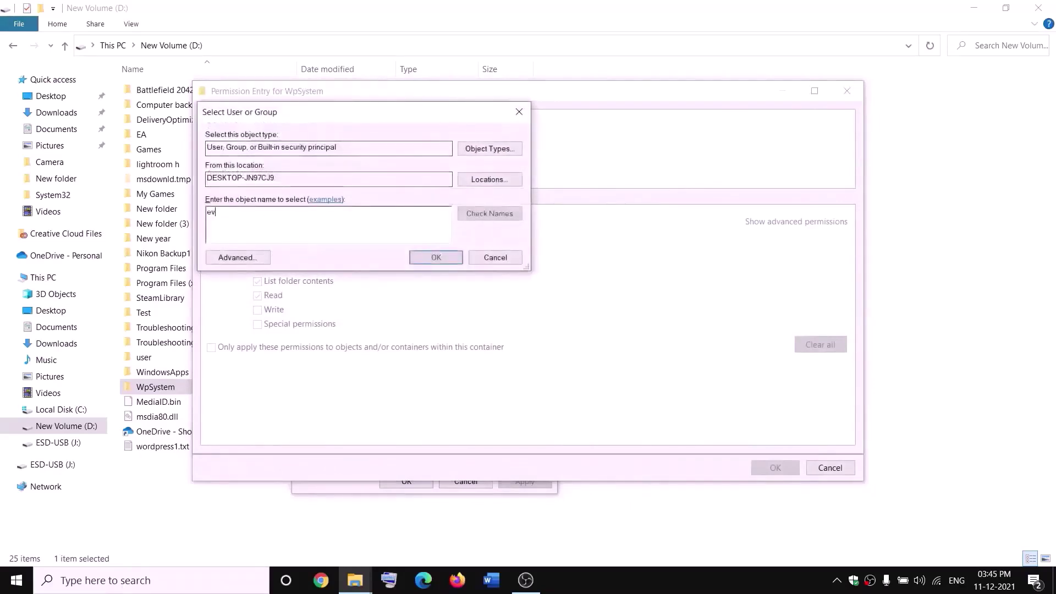
pyautogui.write('eryone')
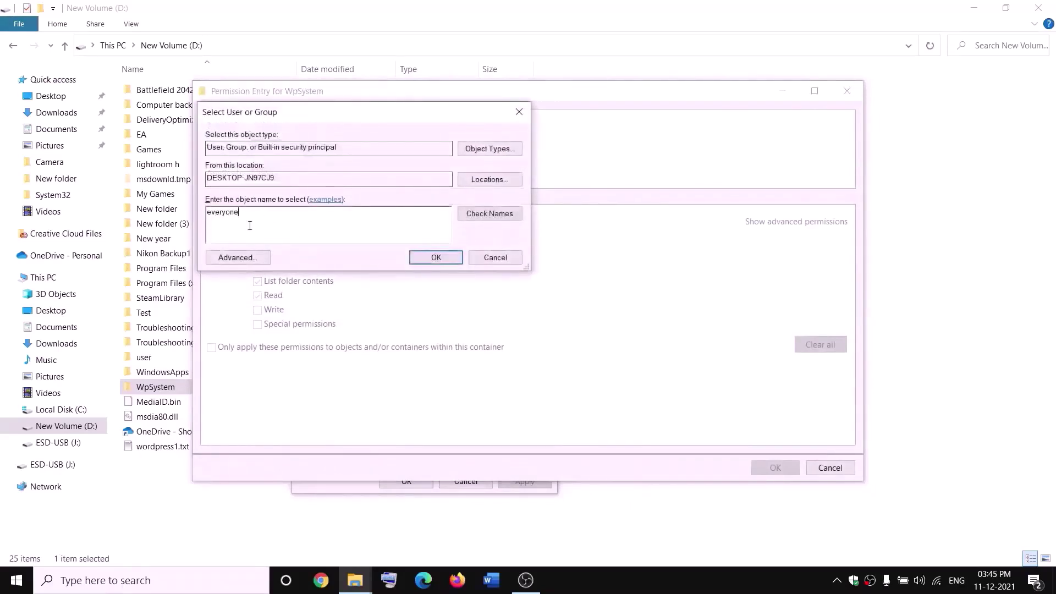
pyautogui.click(474, 215)
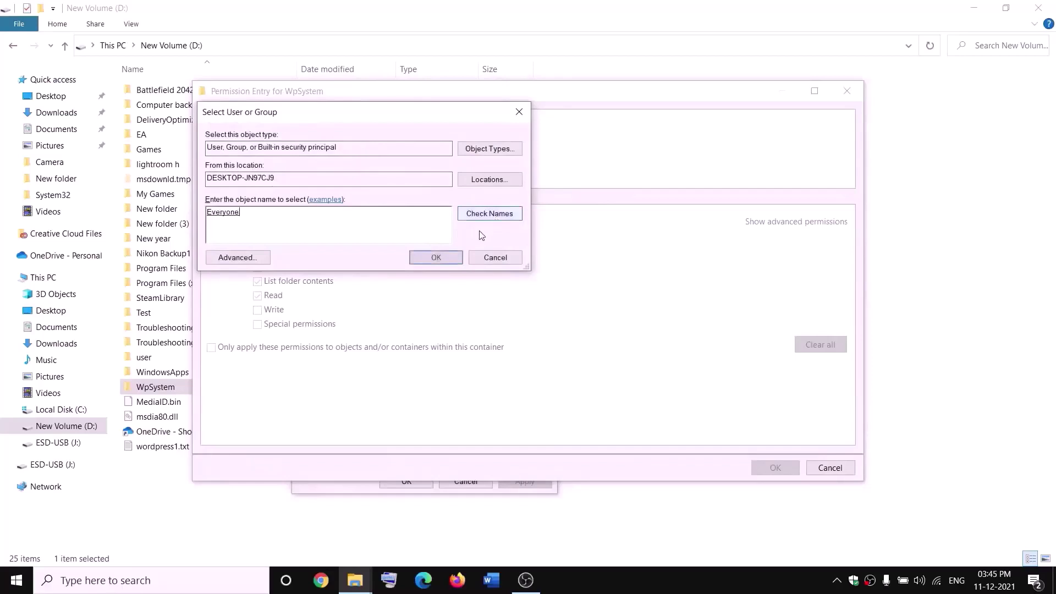
pyautogui.click(437, 257)
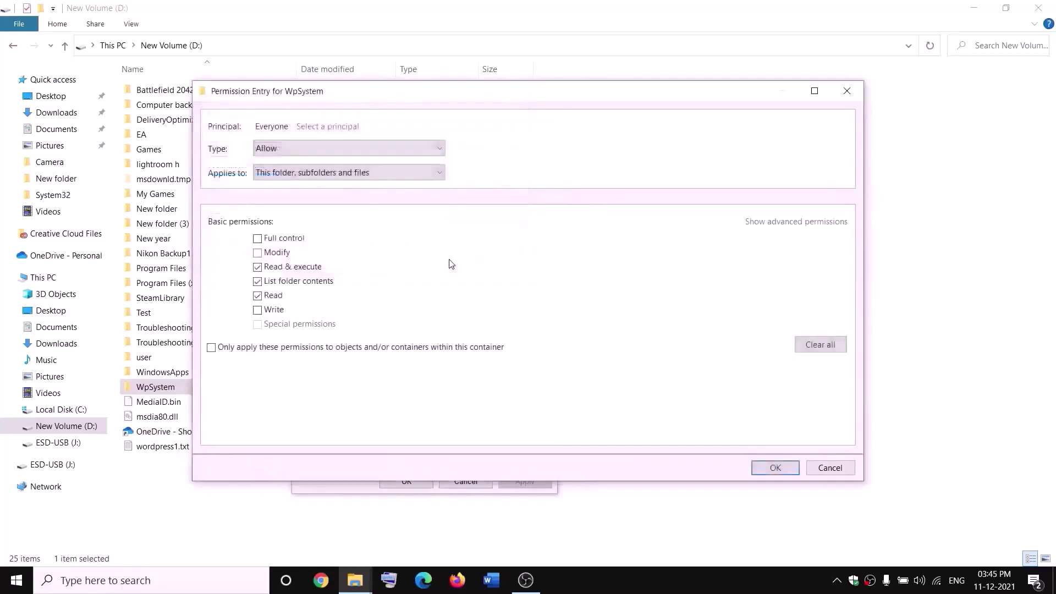
# Grant the Everyone principal Full control over WpSystem, apply the permissions and close the security and properties windows.
pyautogui.click(257, 240)
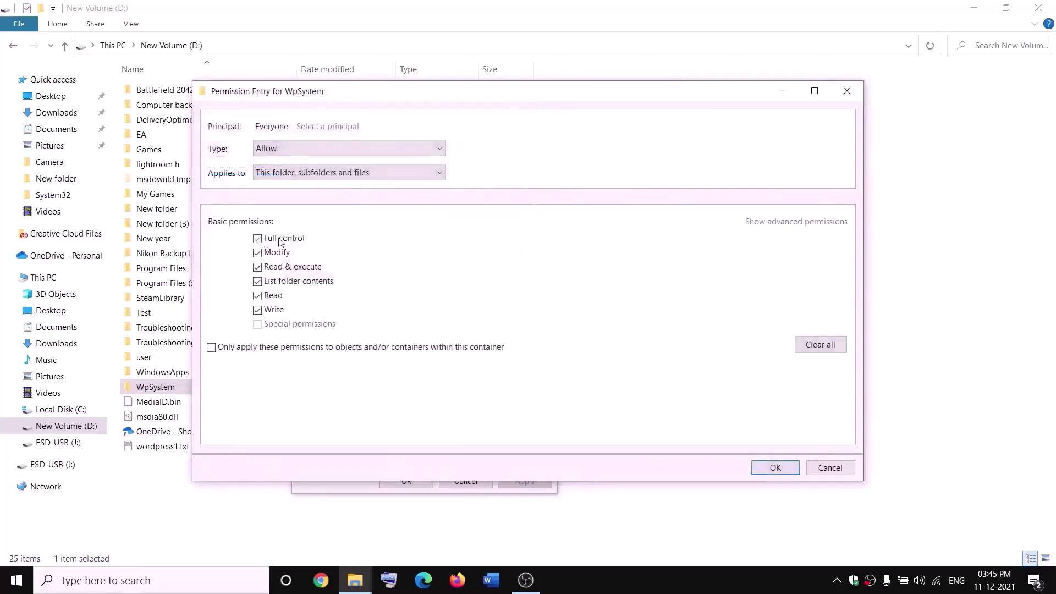
pyautogui.click(775, 467)
pyautogui.click(759, 442)
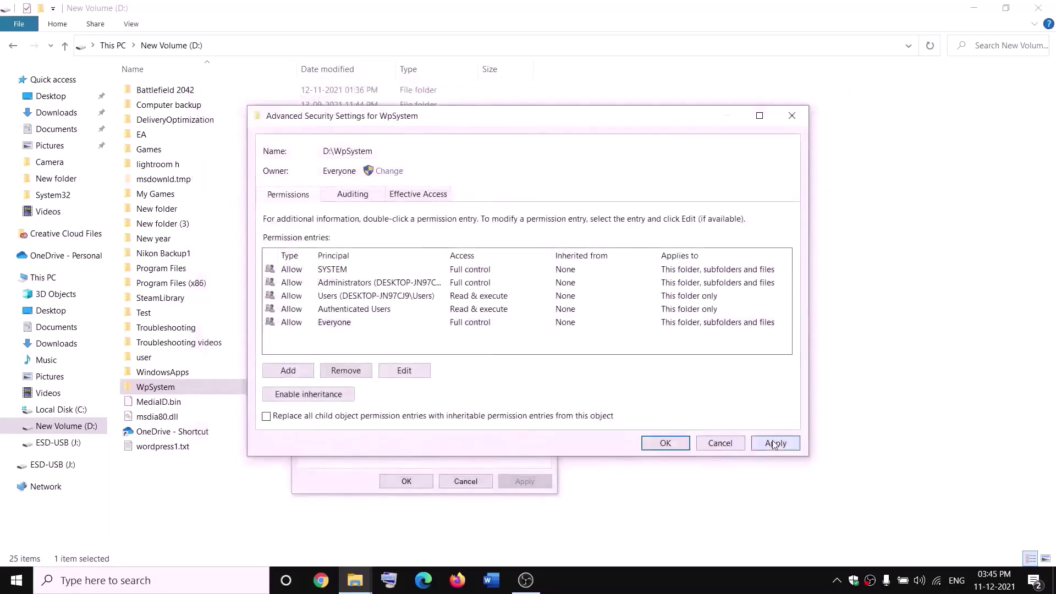
pyautogui.click(666, 443)
pyautogui.click(423, 481)
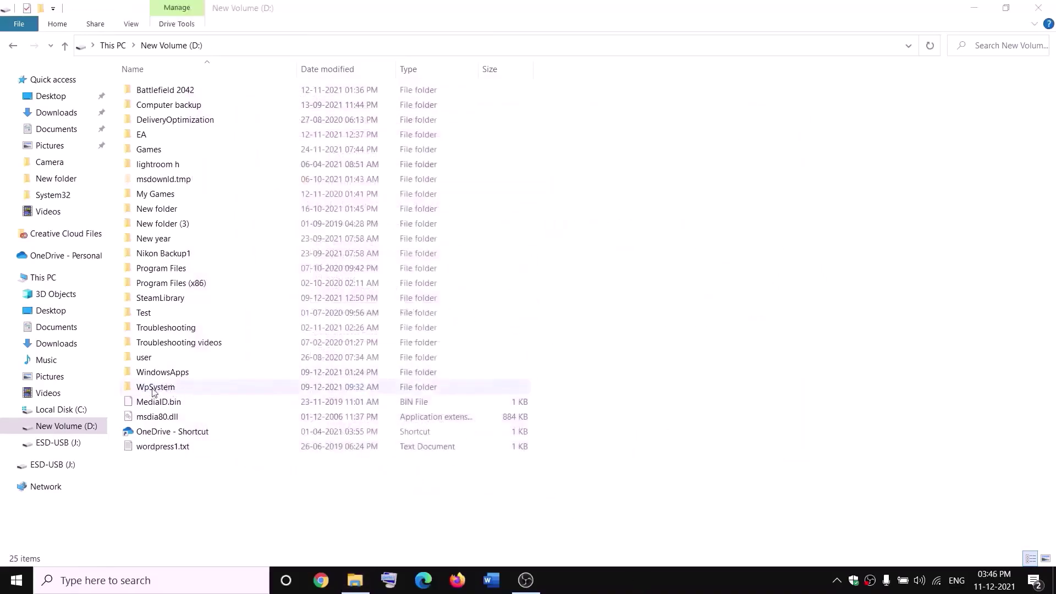
# Rename the WpSystem folder on New Volume (D:) as WpSystem.old.
pyautogui.rightClick(154, 388)
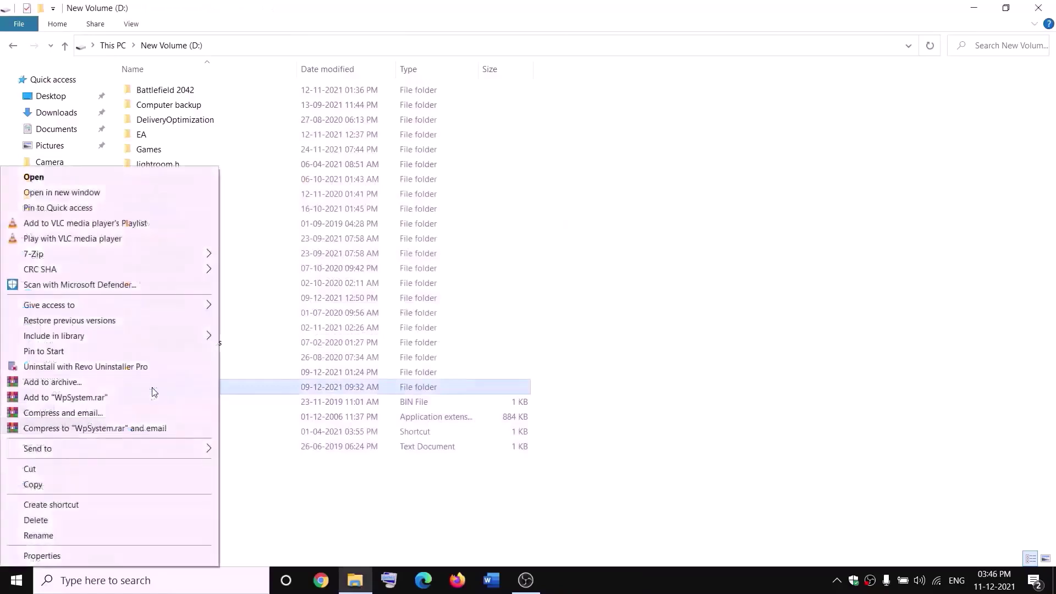
pyautogui.click(42, 541)
pyautogui.press('End')
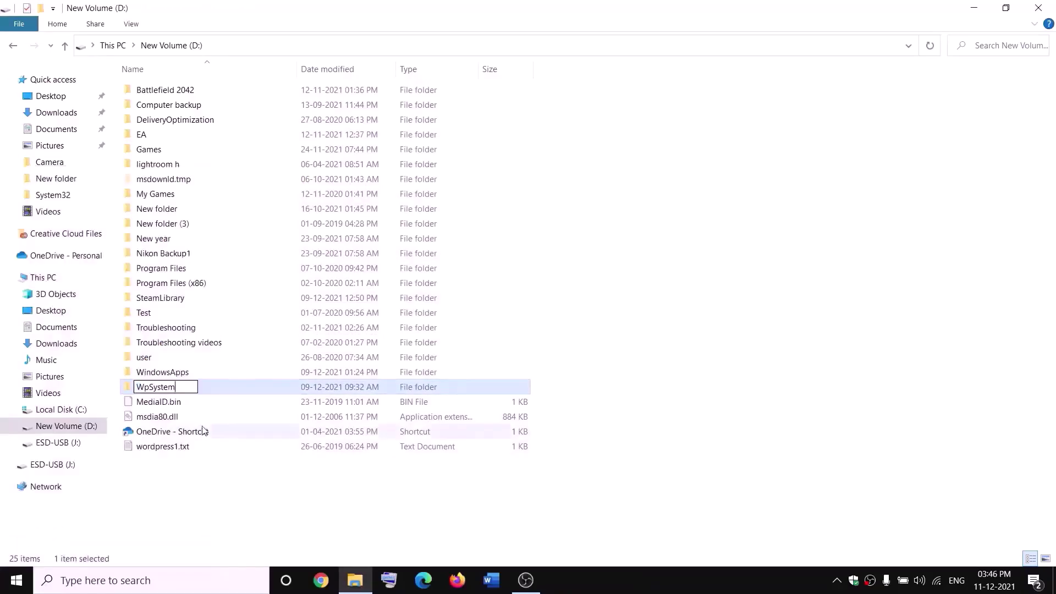
pyautogui.write('.old')
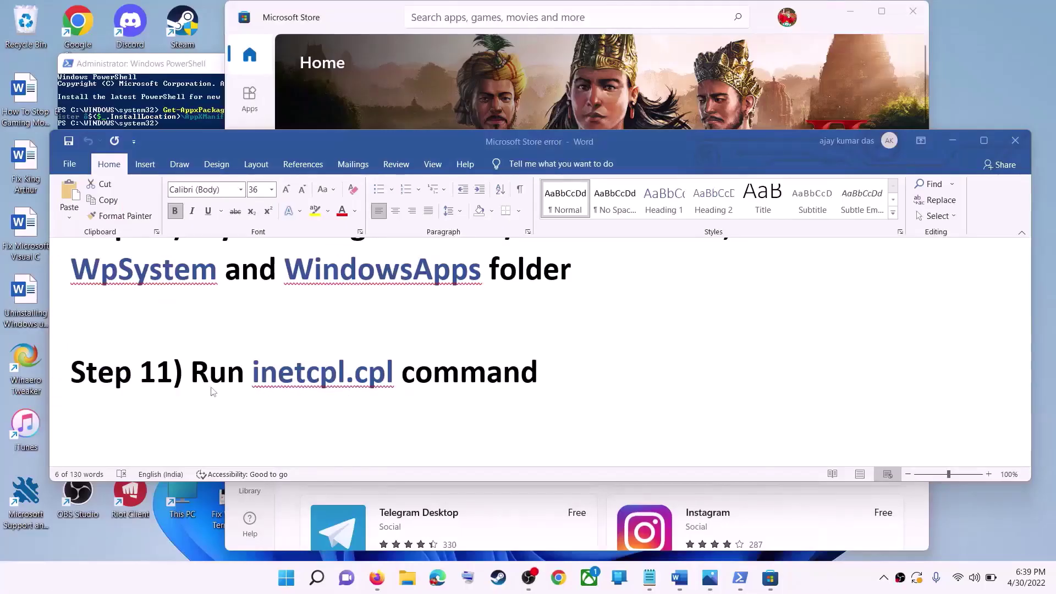
# Highlight the Step 11 instruction in the Word notes, and search Windows for inetcpl.cpl to open Internet Properties.
pyautogui.moveTo(191, 374); pyautogui.dragTo(476, 376)
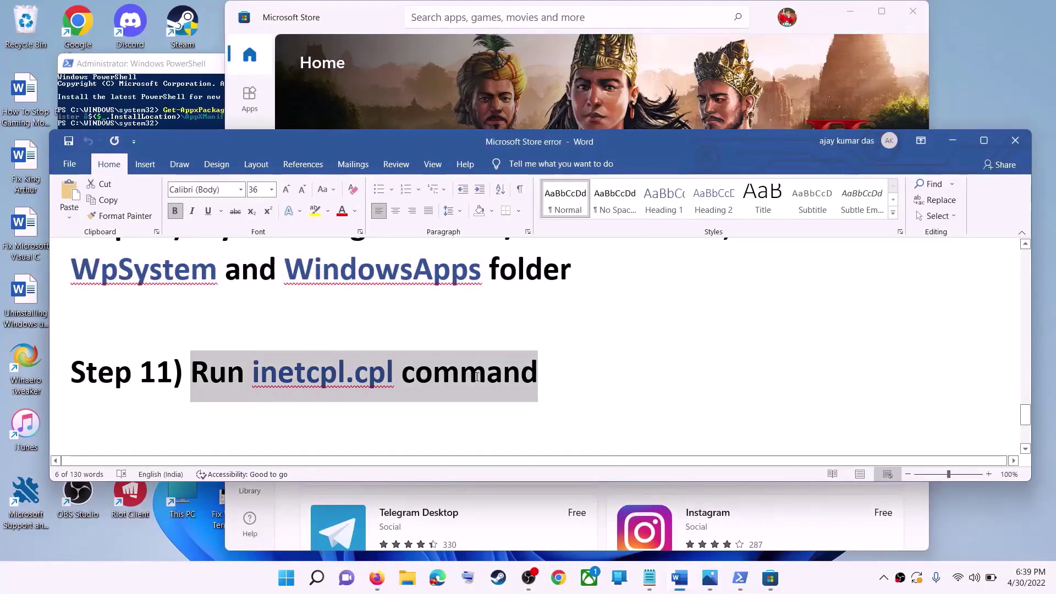
pyautogui.click(286, 577)
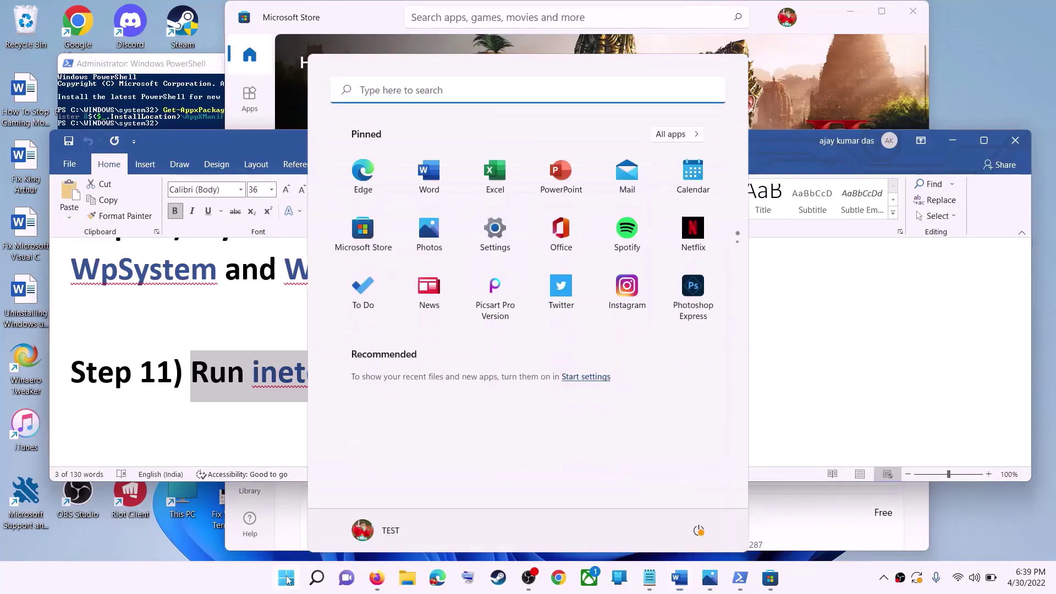
pyautogui.write('inetc')
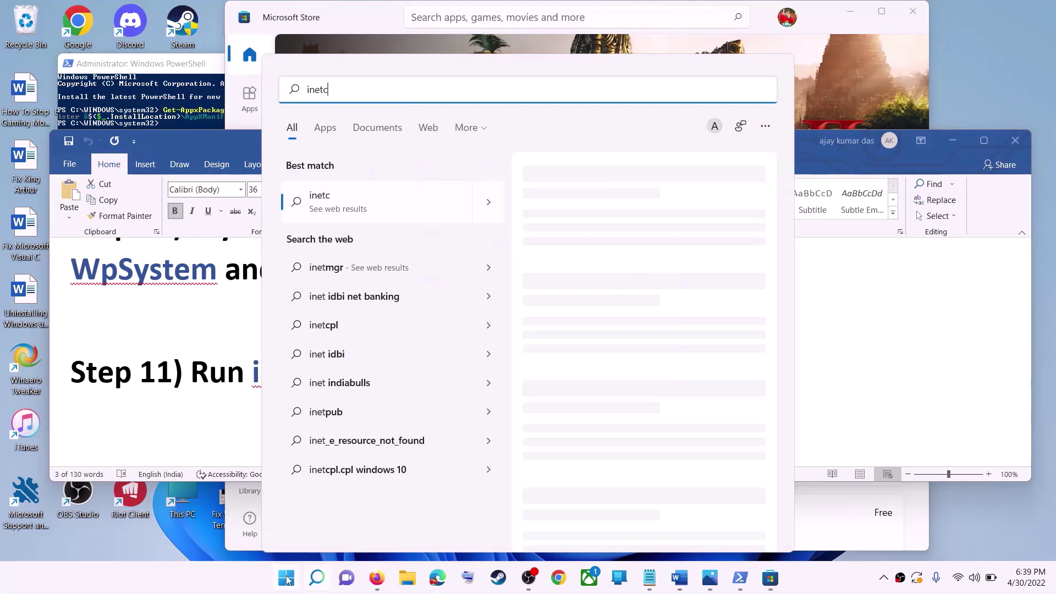
pyautogui.write('pl.cpl')
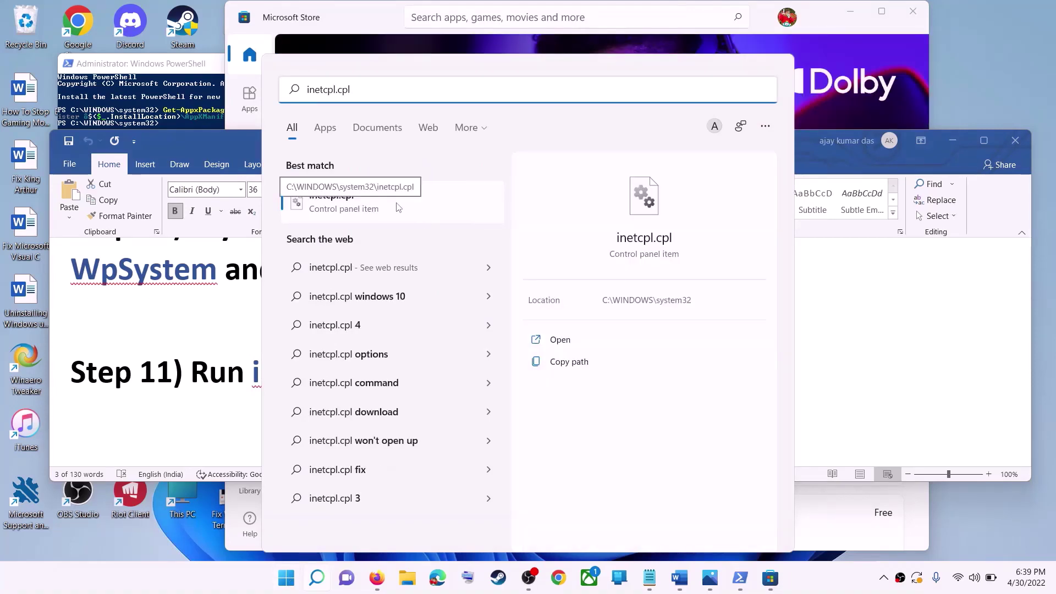
pyautogui.click(397, 206)
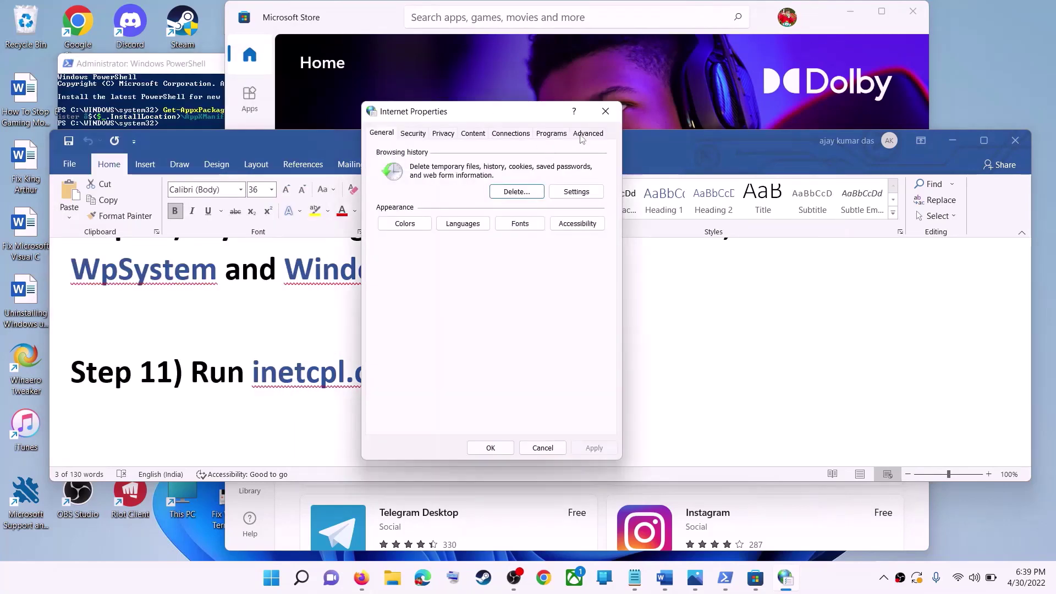
# Review the advanced internet settings down to the TLS options and accept the Internet Properties dialog.
pyautogui.click(585, 134)
pyautogui.scroll(-15, 537, 251)
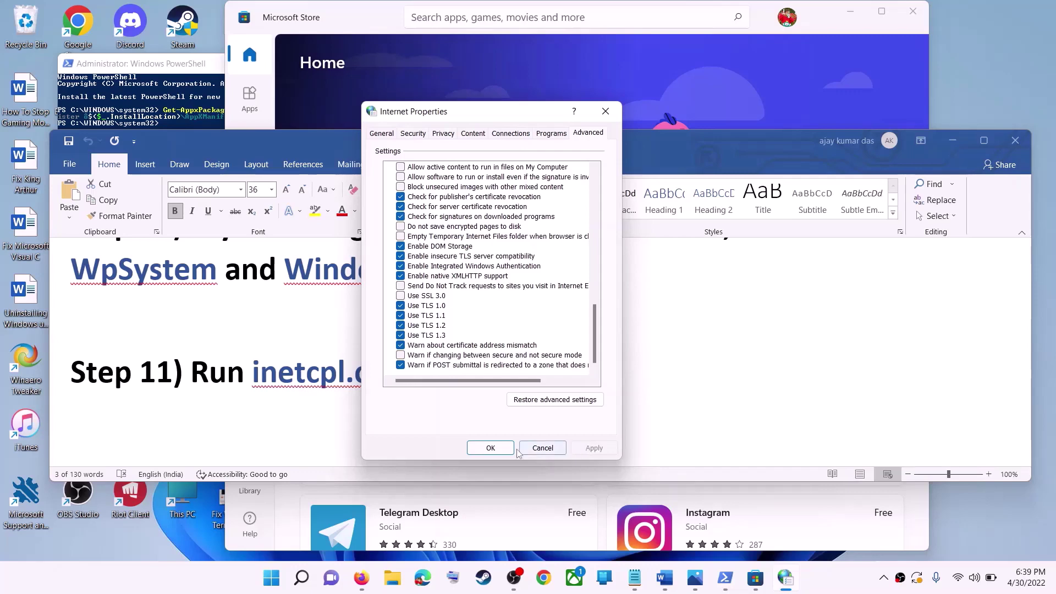
pyautogui.click(491, 448)
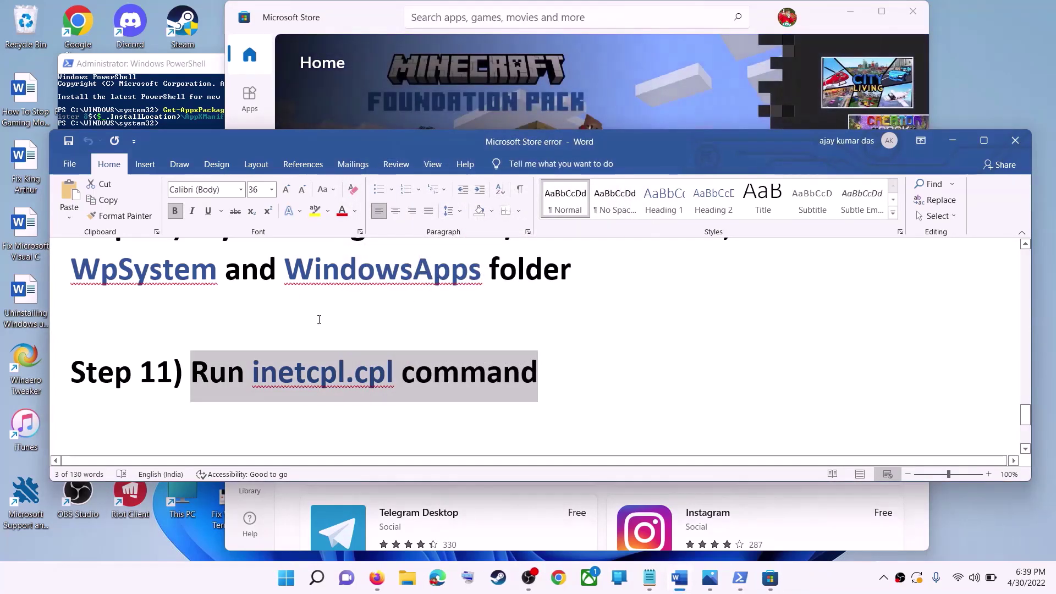
# Read the Word notes on updating Windows with the media creation tool, highlighting the Windows 10 and Windows 11 download links.
pyautogui.click(318, 319)
pyautogui.scroll(-5, 341, 330)
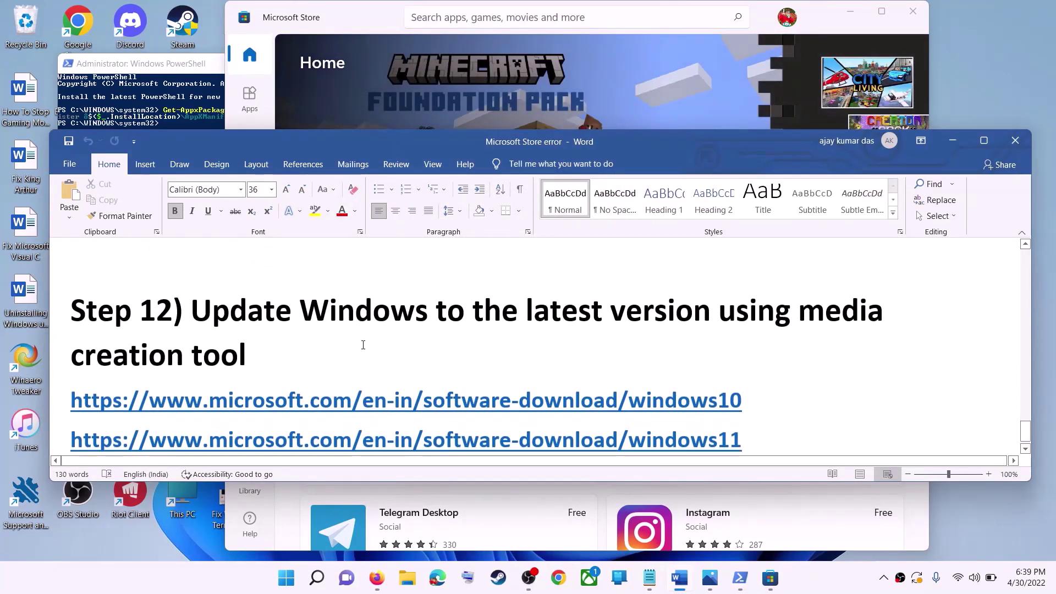
pyautogui.moveTo(191, 310); pyautogui.dragTo(249, 356)
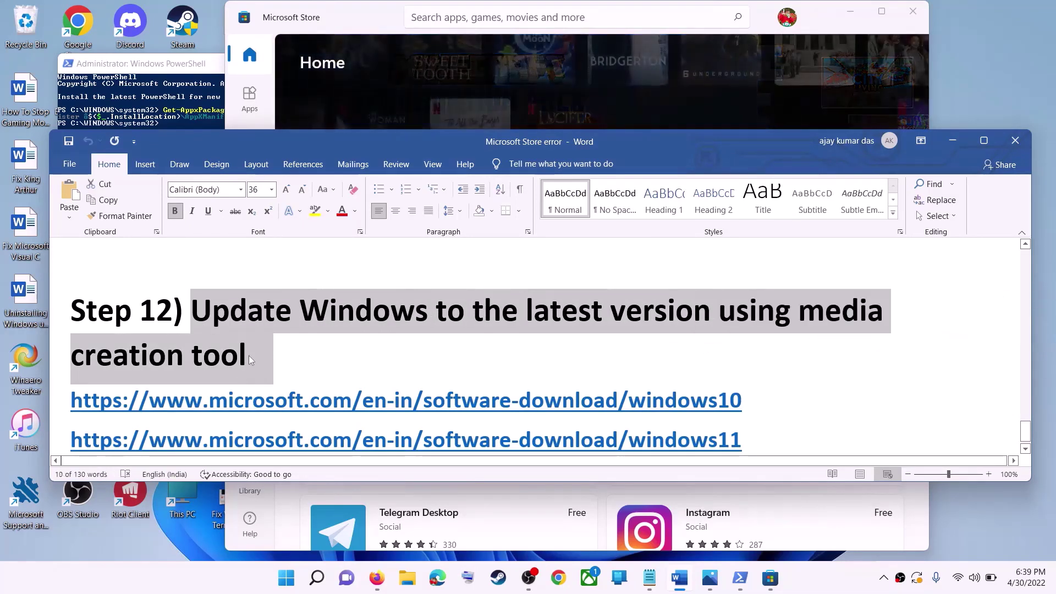
pyautogui.click(249, 355)
pyautogui.scroll(-1, 650, 353)
pyautogui.tripleClick(303, 392)
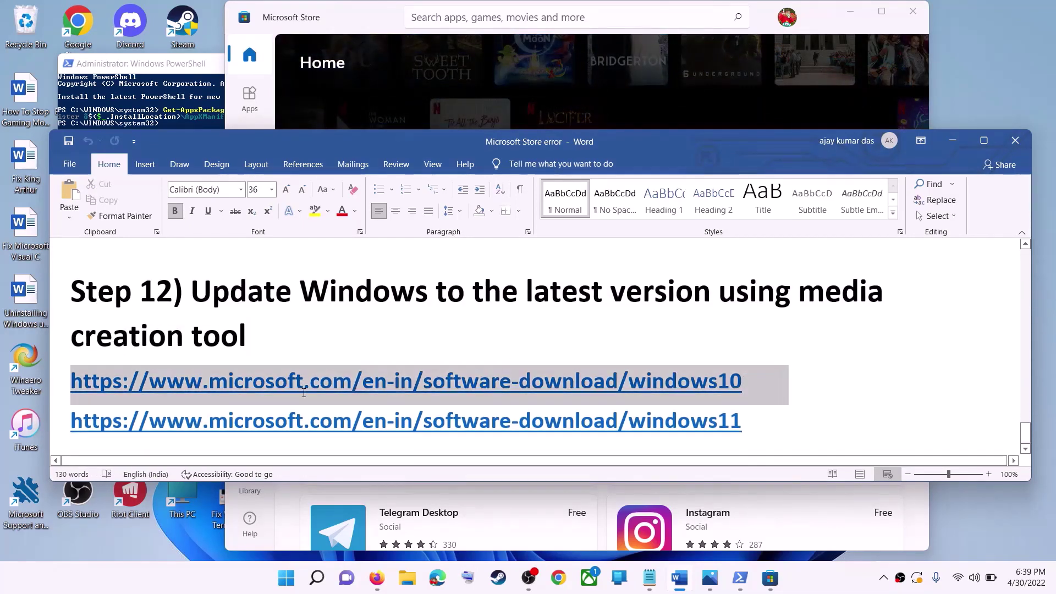
pyautogui.tripleClick(744, 421)
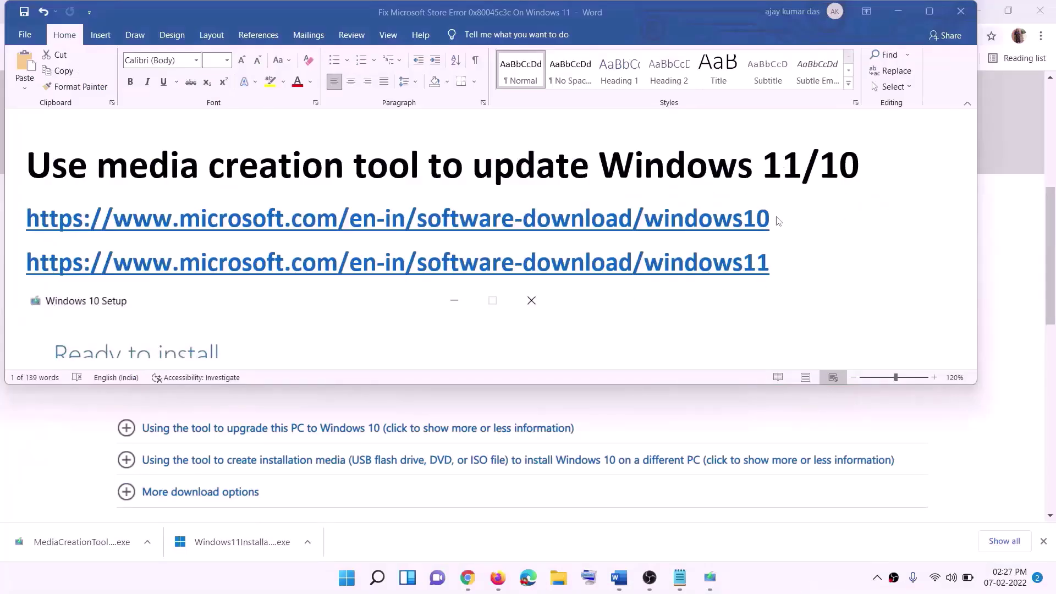
pyautogui.tripleClick(730, 216)
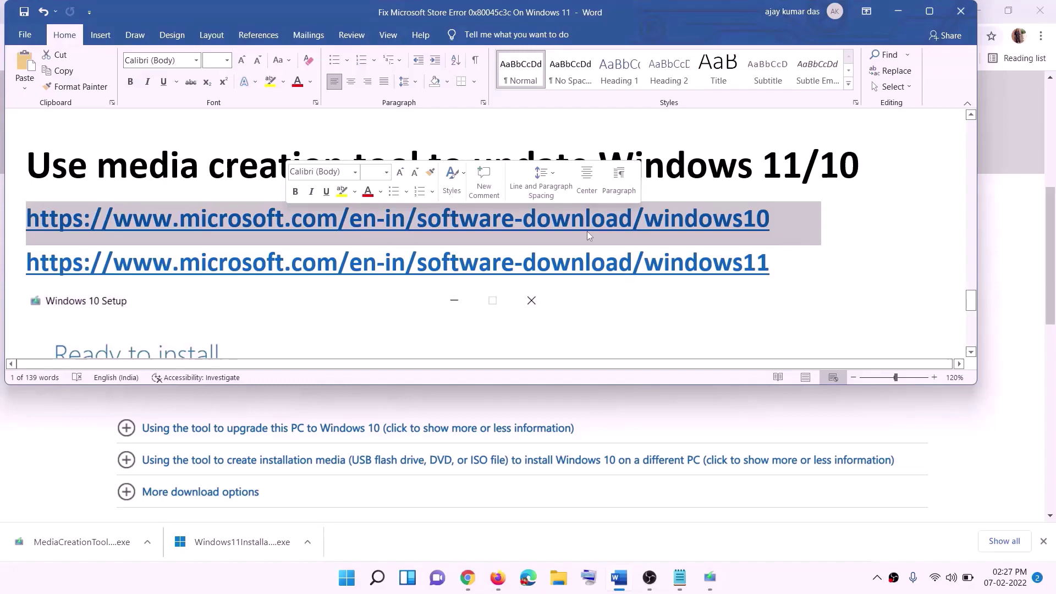
pyautogui.tripleClick(785, 264)
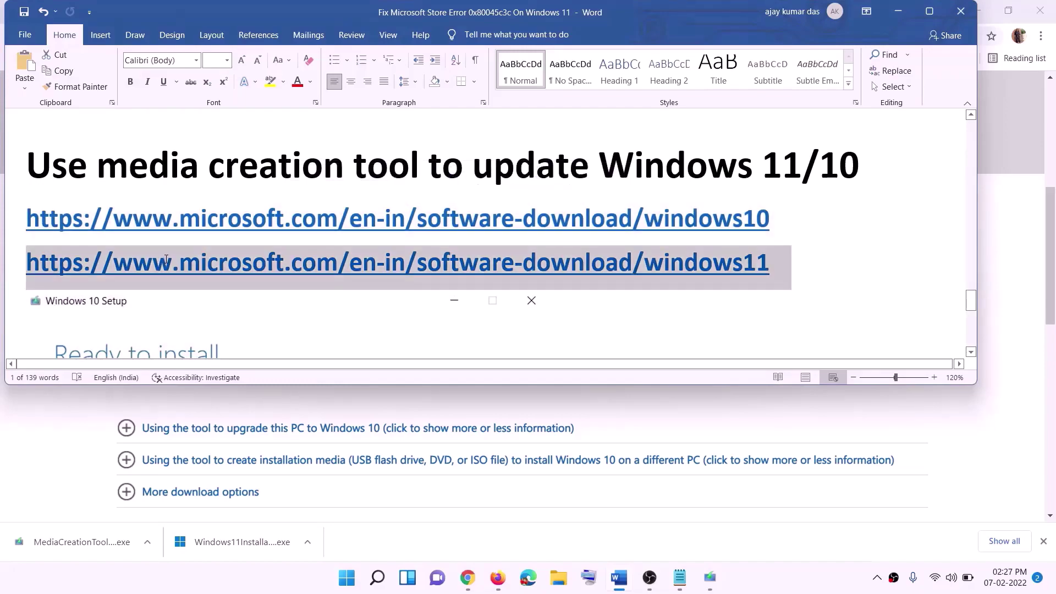
# Switch to the Download Windows 10 page in Chrome and download the media creation tool.
pyautogui.click(898, 11)
pyautogui.scroll(7, 450, 282)
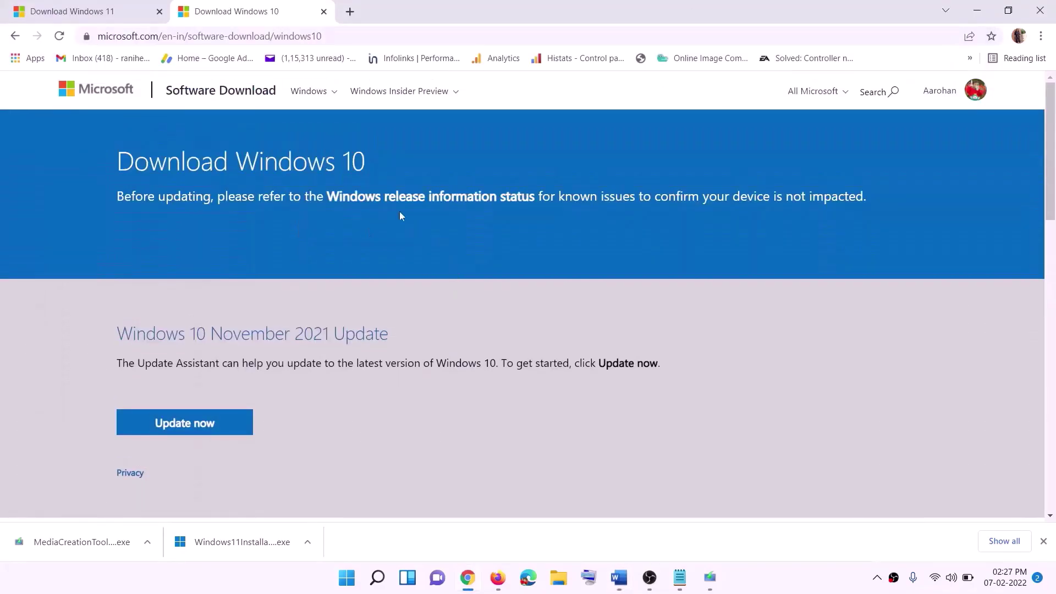
pyautogui.scroll(-5, 400, 216)
pyautogui.moveTo(125, 330); pyautogui.dragTo(237, 330)
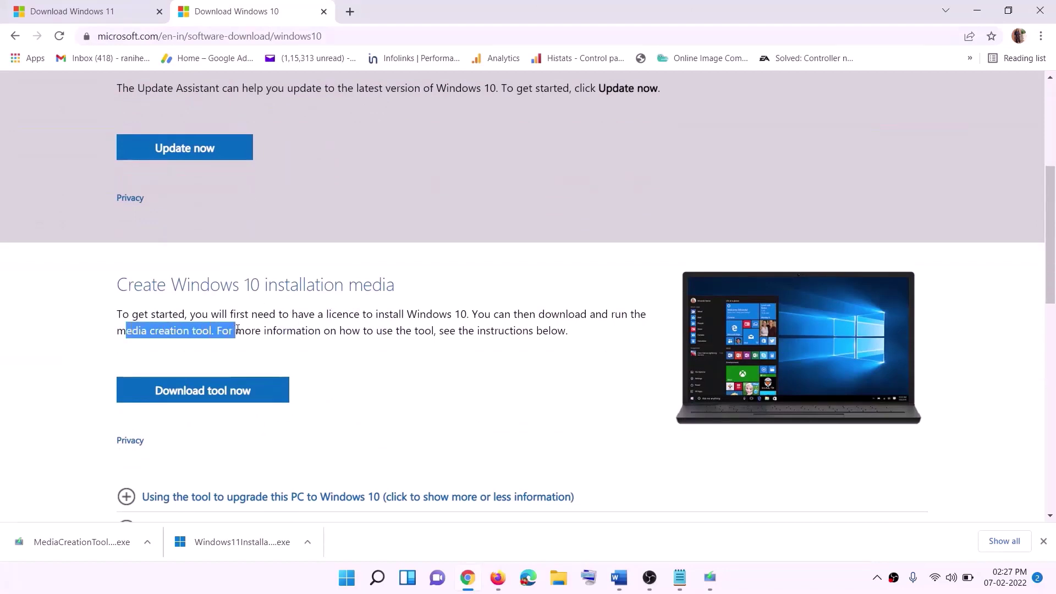
pyautogui.scroll(-2, 351, 304)
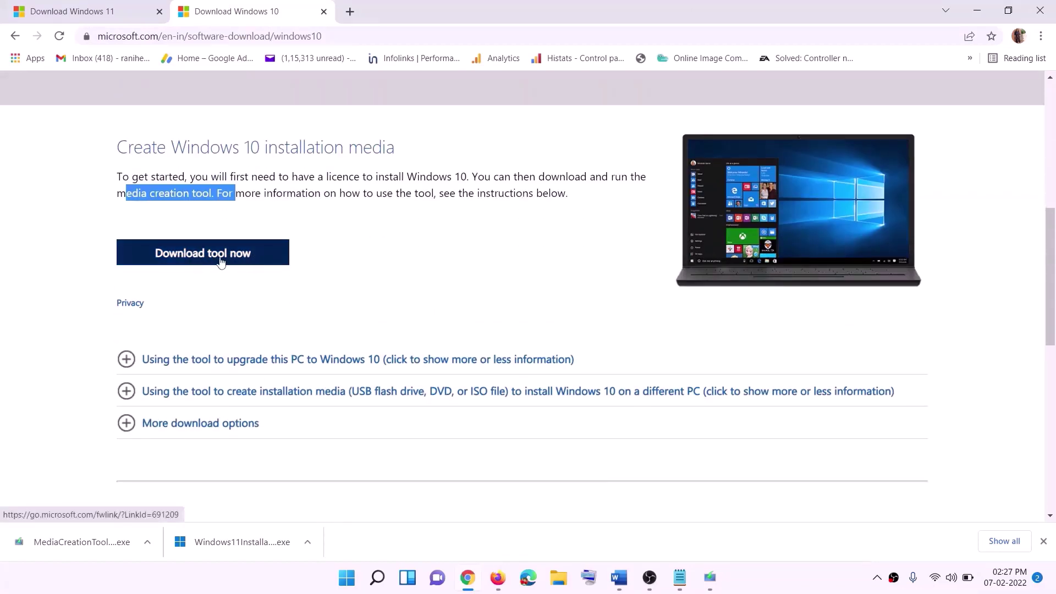
pyautogui.click(221, 261)
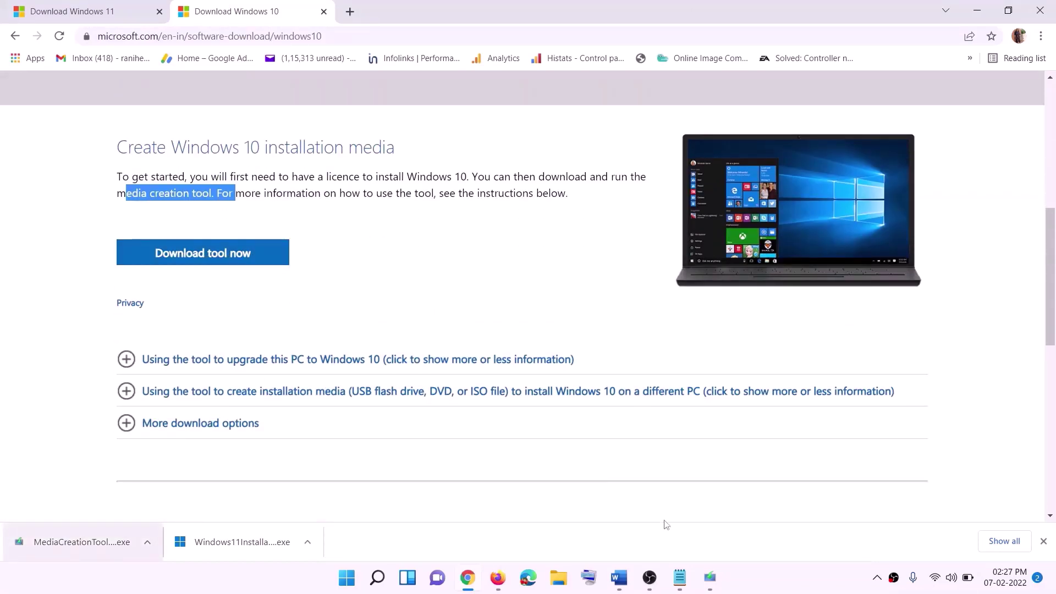
# Accept the license terms in Windows 10 Setup and proceed with the "Upgrade this PC now" option.
pyautogui.click(709, 577)
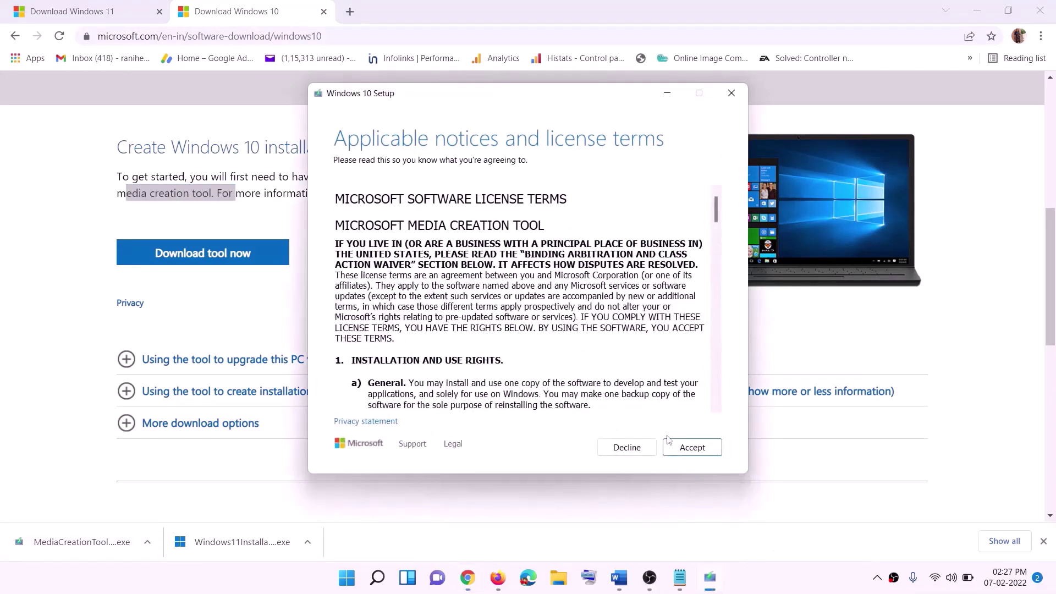
pyautogui.click(687, 448)
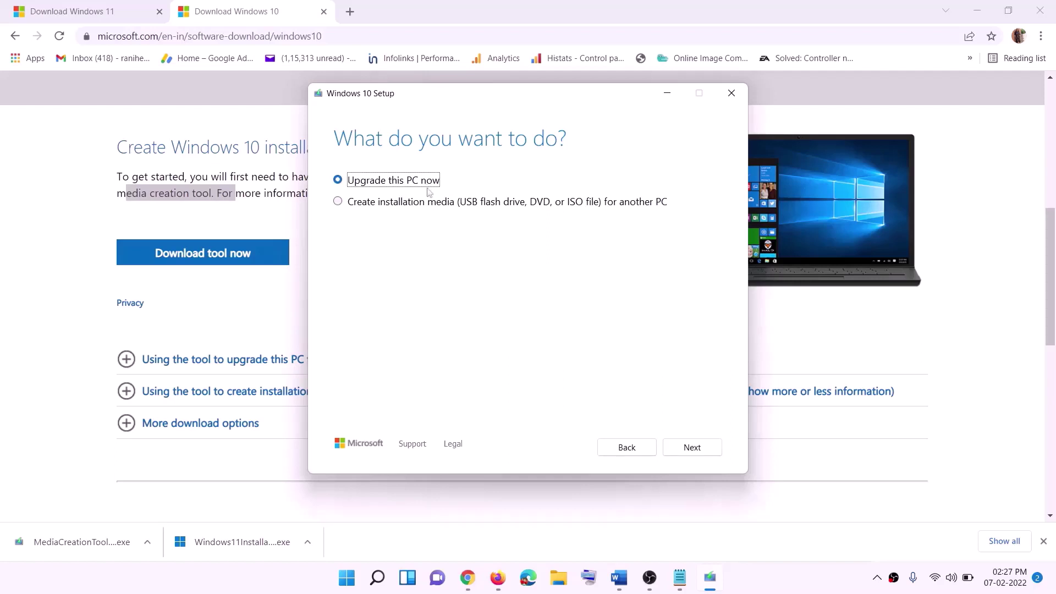
pyautogui.click(692, 448)
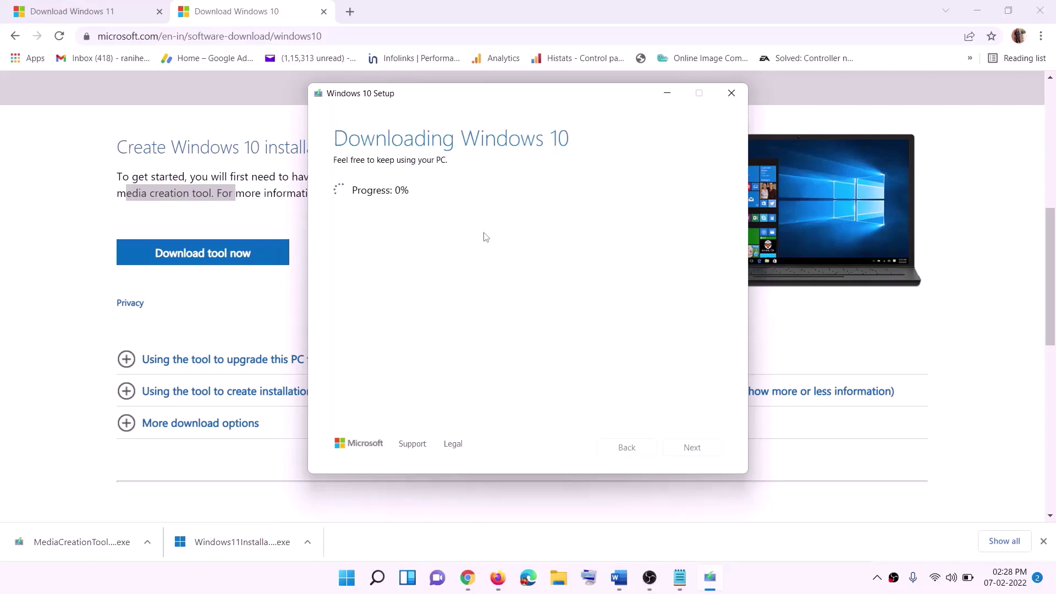
pyautogui.click(780, 589)
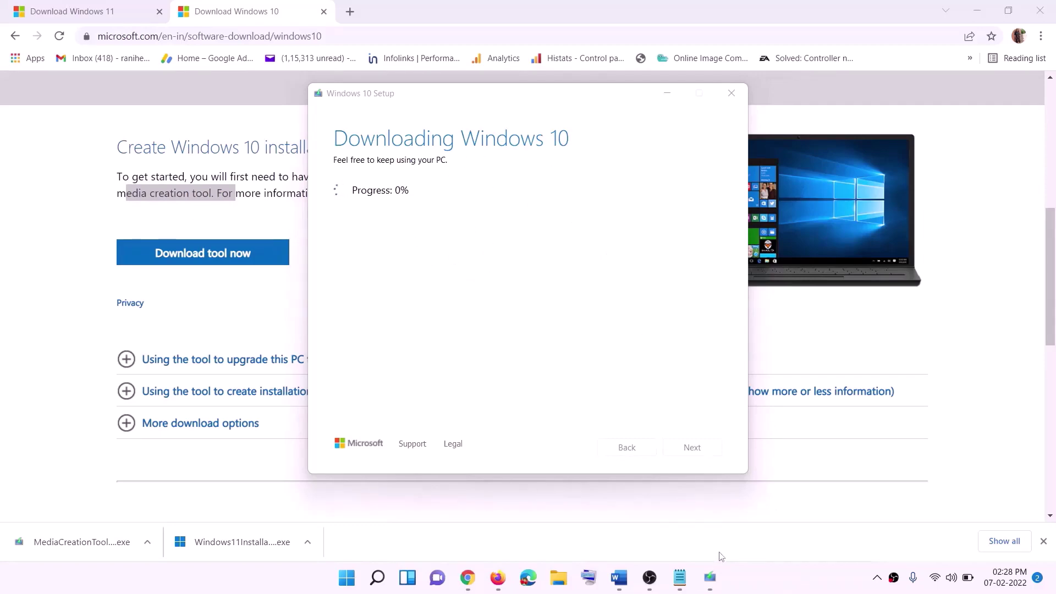
# Switch to the Word notes and review the Windows 10 "Ready to install" screenshot with its option to keep personal files and apps.
pyautogui.click(624, 586)
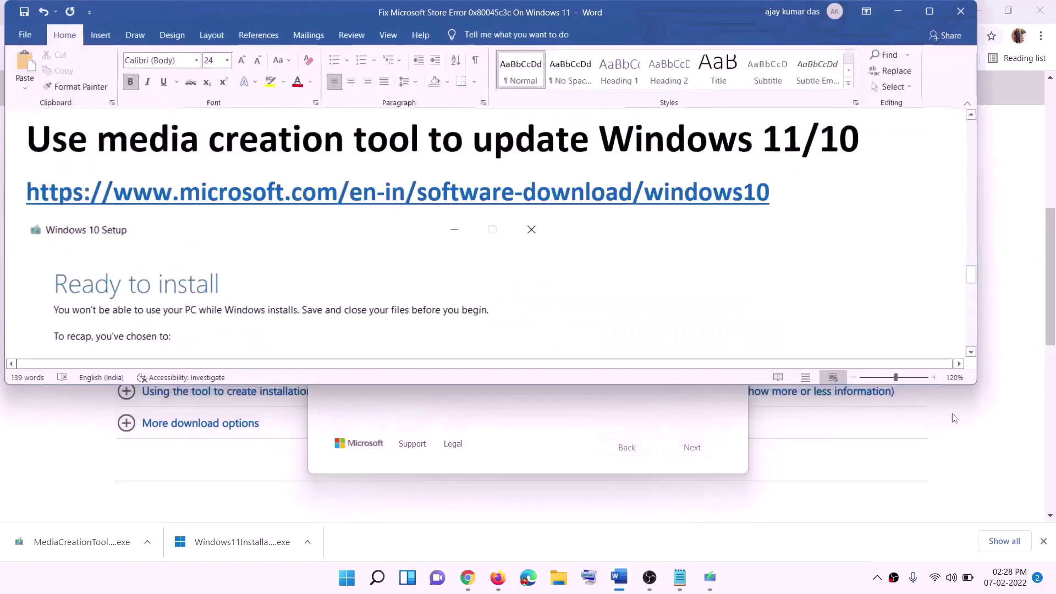
pyautogui.scroll(-1, 115, 268)
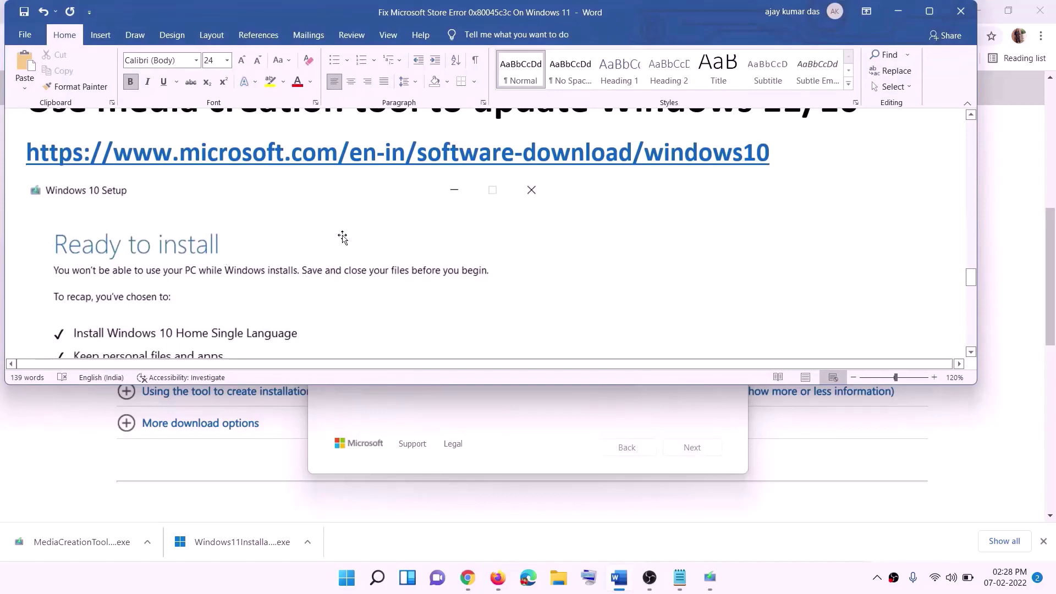
pyautogui.click(929, 11)
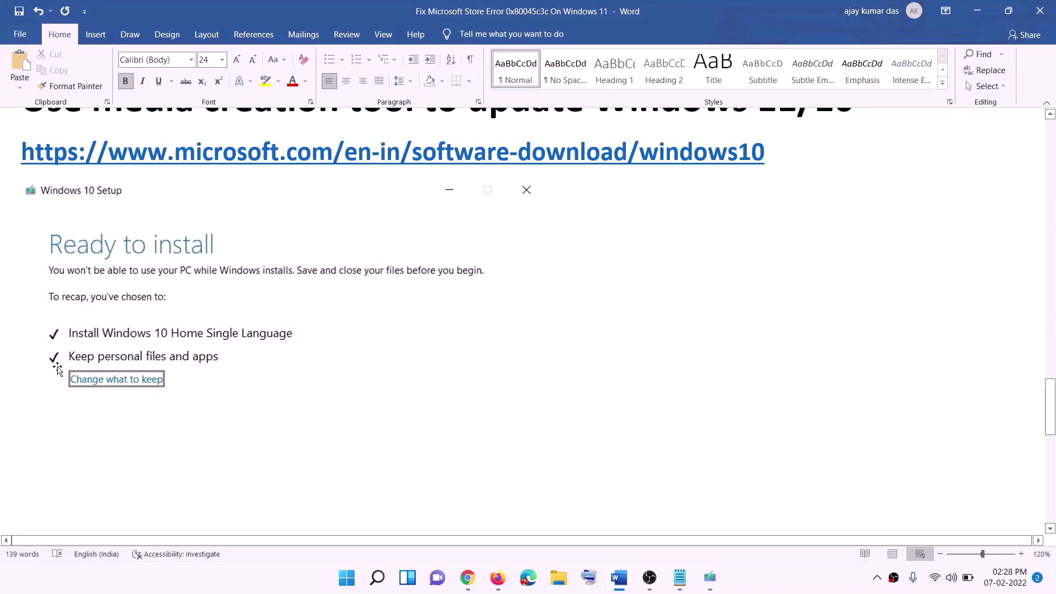
pyautogui.scroll(-3, 542, 382)
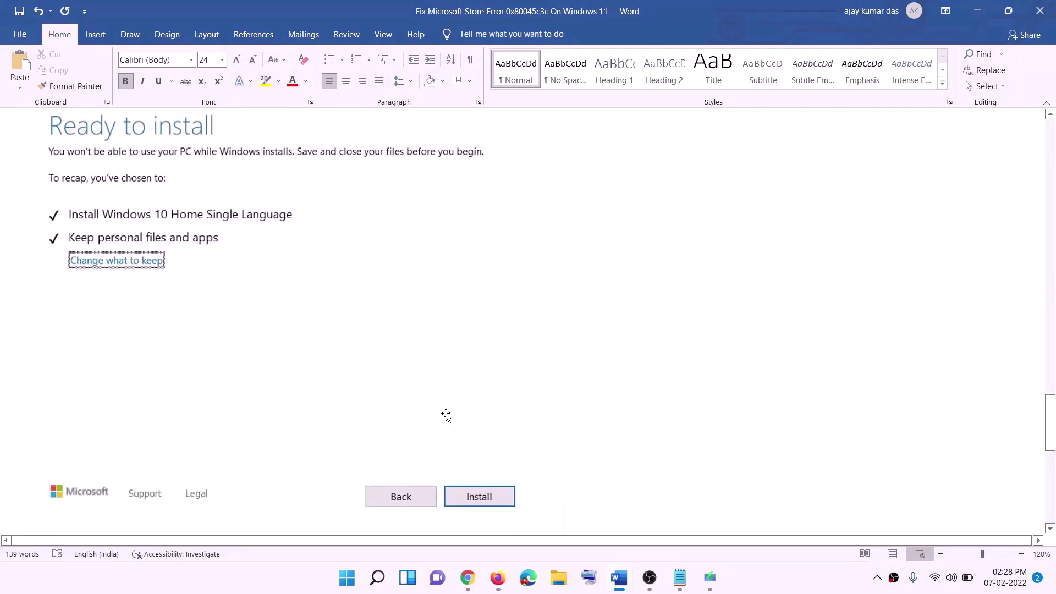
pyautogui.scroll(1, 433, 341)
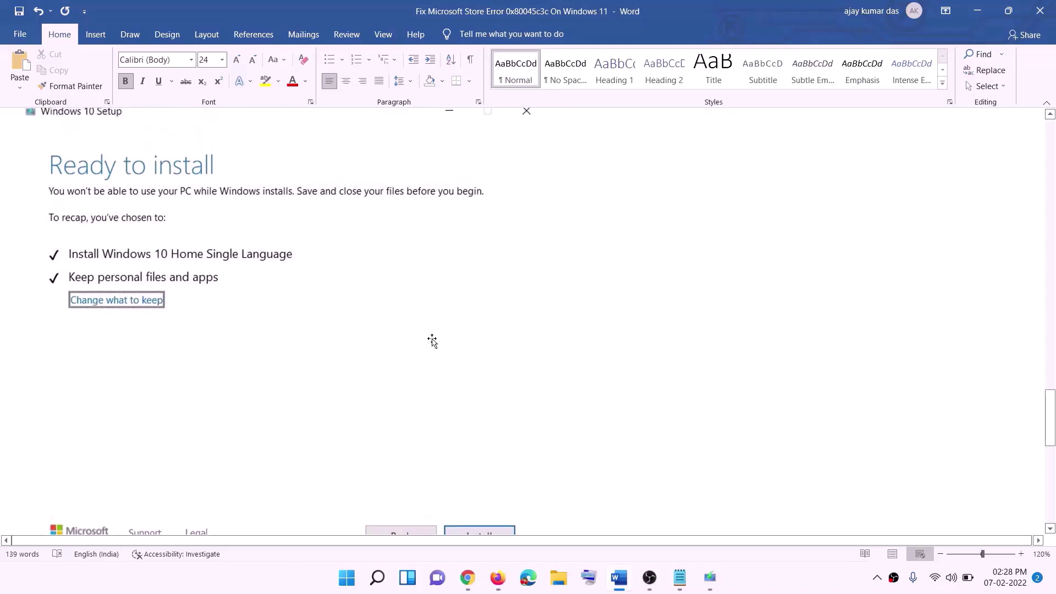
pyautogui.click(759, 577)
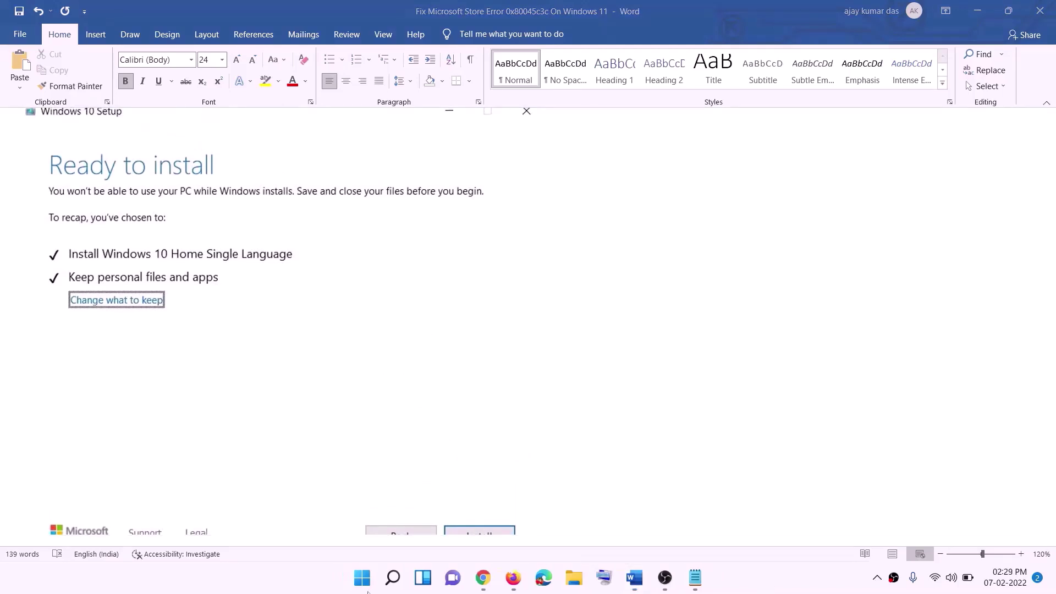
# Switch to the Download Windows 11 page in Chrome, download the media creation tool and launch it.
pyautogui.click(484, 577)
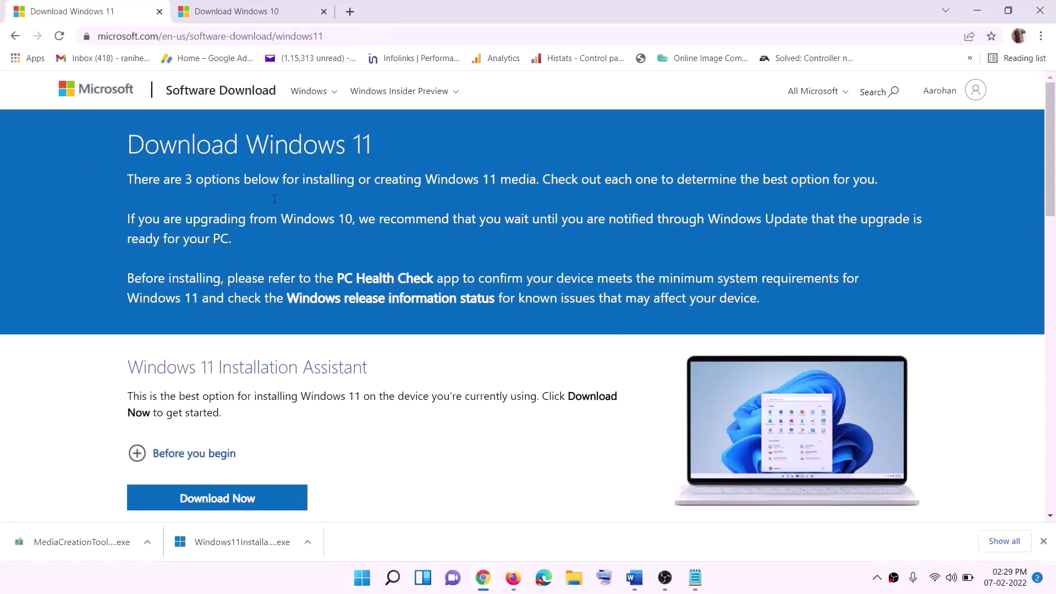
pyautogui.scroll(-5, 330, 380)
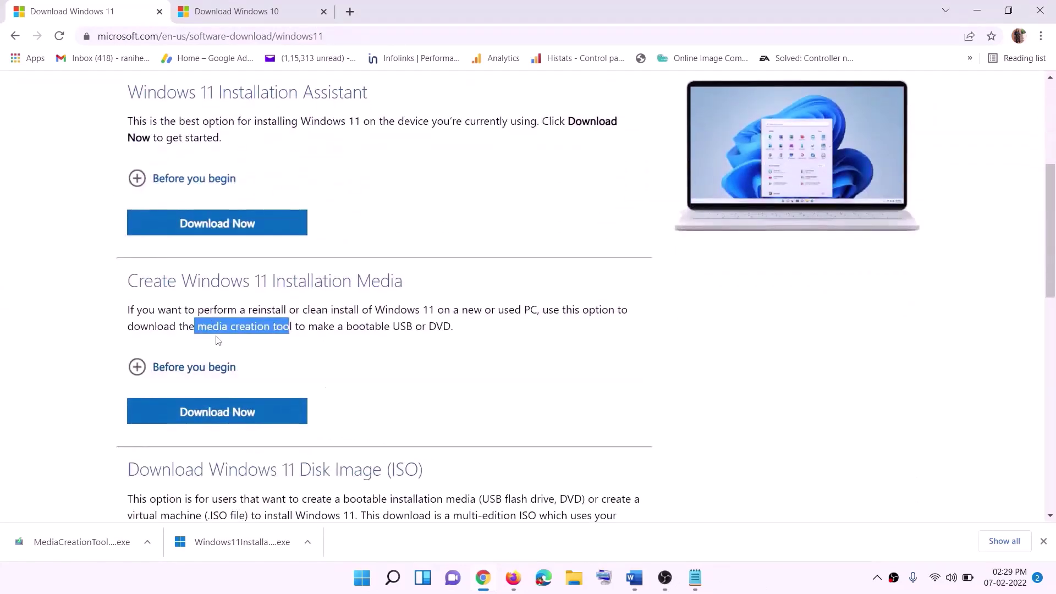
pyautogui.moveTo(203, 328); pyautogui.dragTo(305, 327)
pyautogui.click(210, 419)
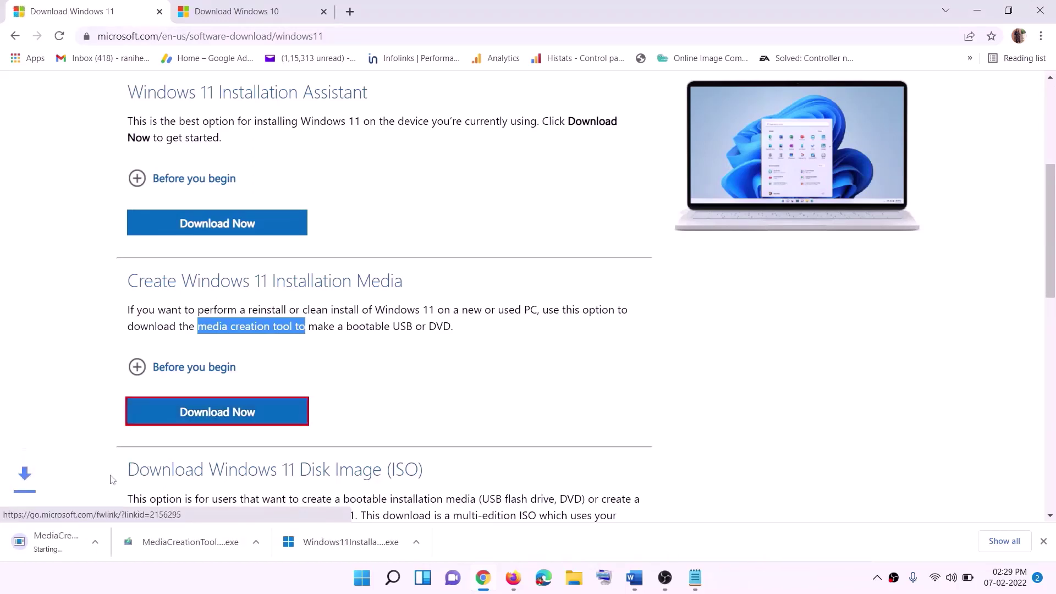
pyautogui.click(77, 544)
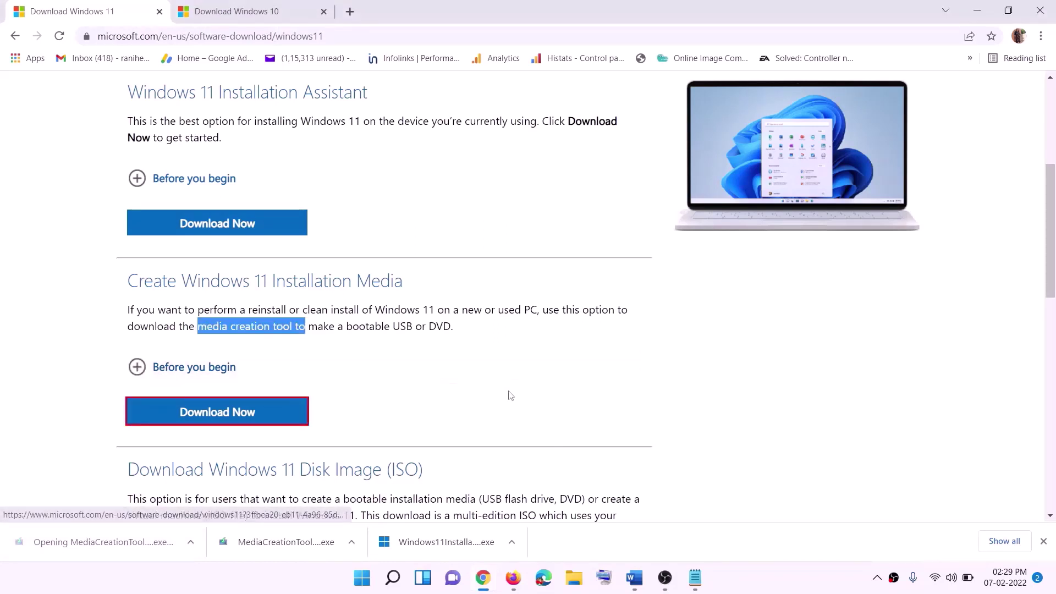
pyautogui.click(467, 407)
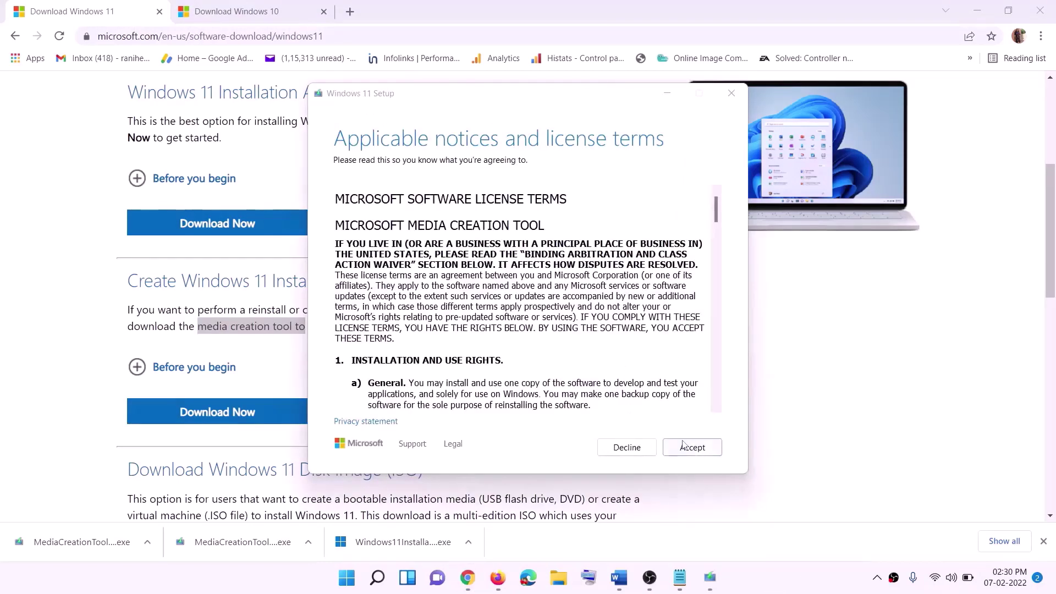
# Accept the license in Windows 11 Setup, keep the recommended language and edition, and choose ISO file media with Desktop as the save location.
pyautogui.click(682, 445)
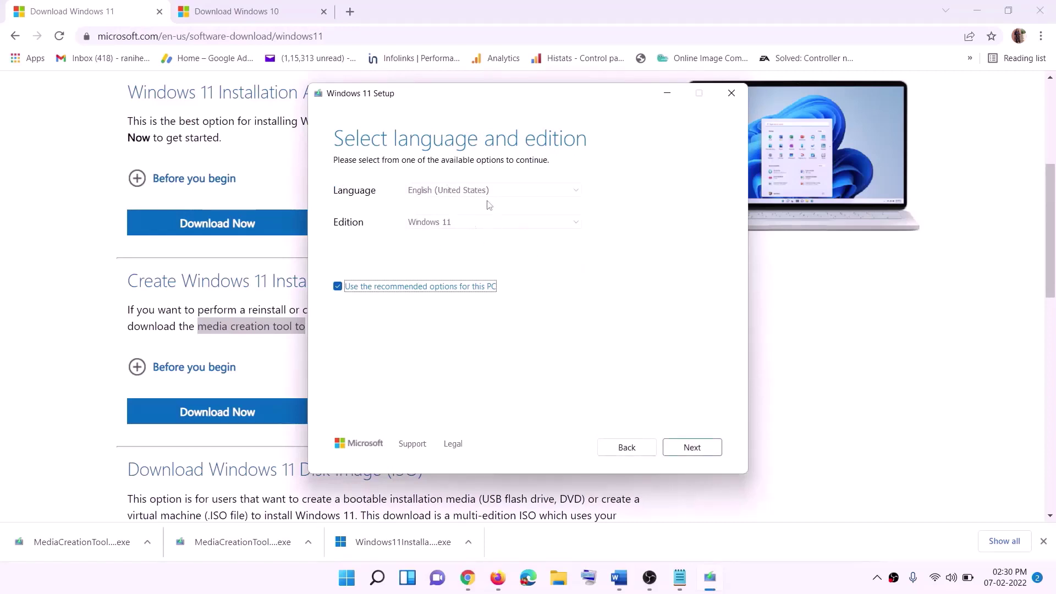
pyautogui.click(686, 446)
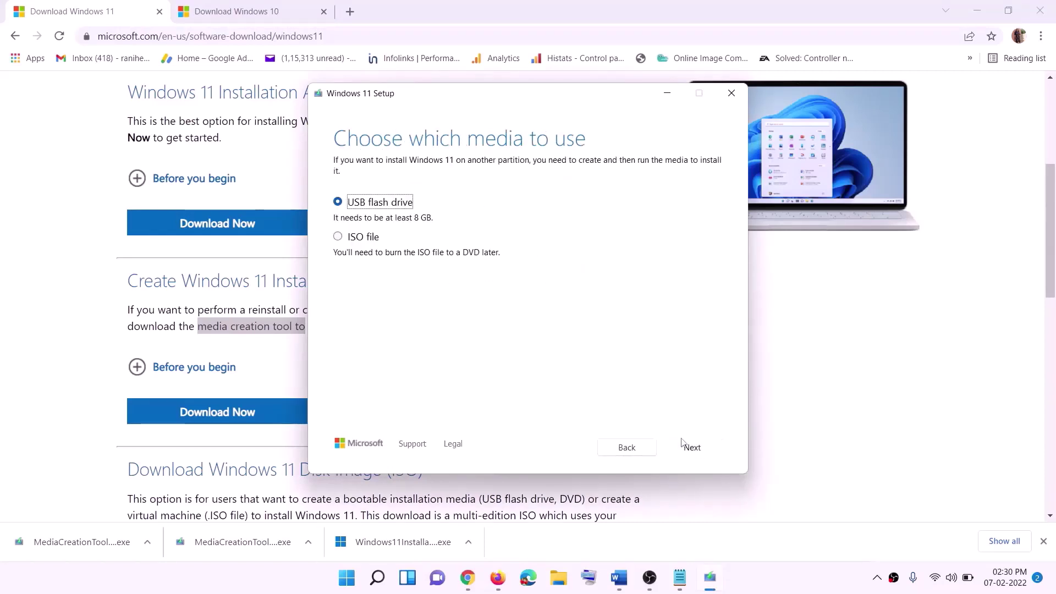
pyautogui.click(352, 237)
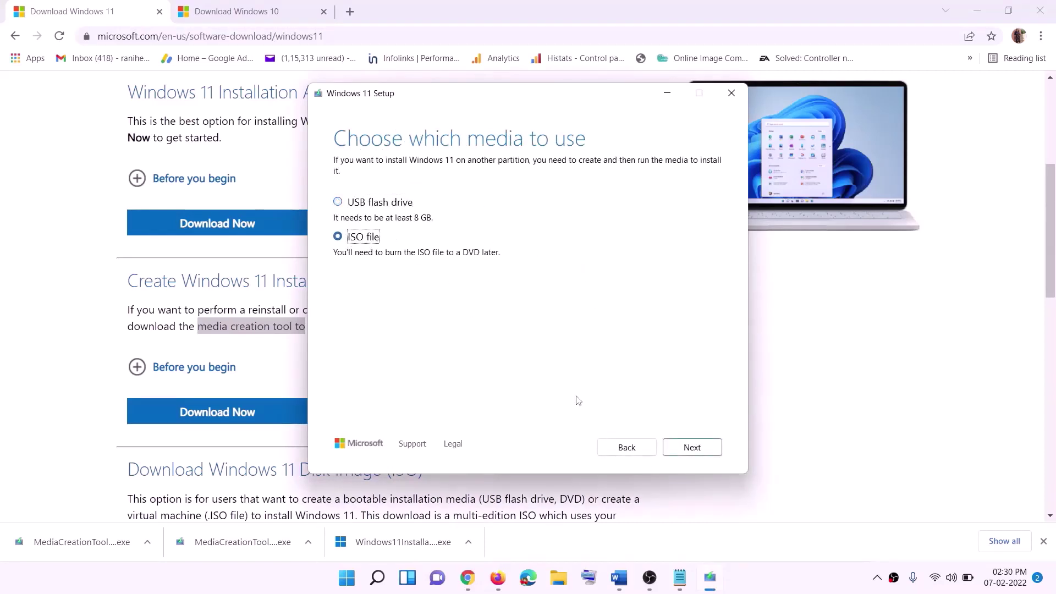
pyautogui.click(692, 447)
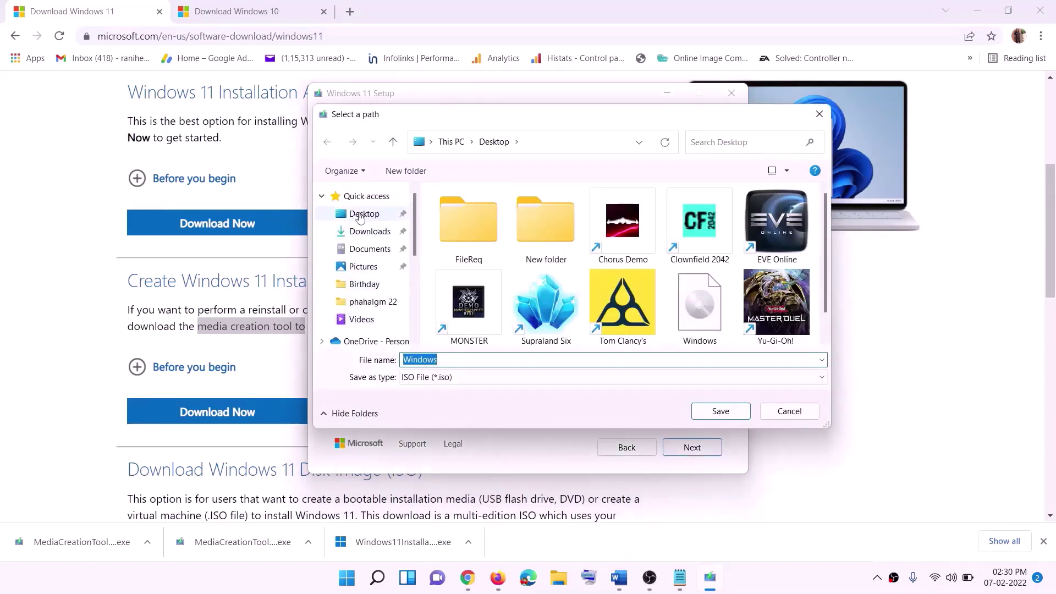
pyautogui.click(362, 216)
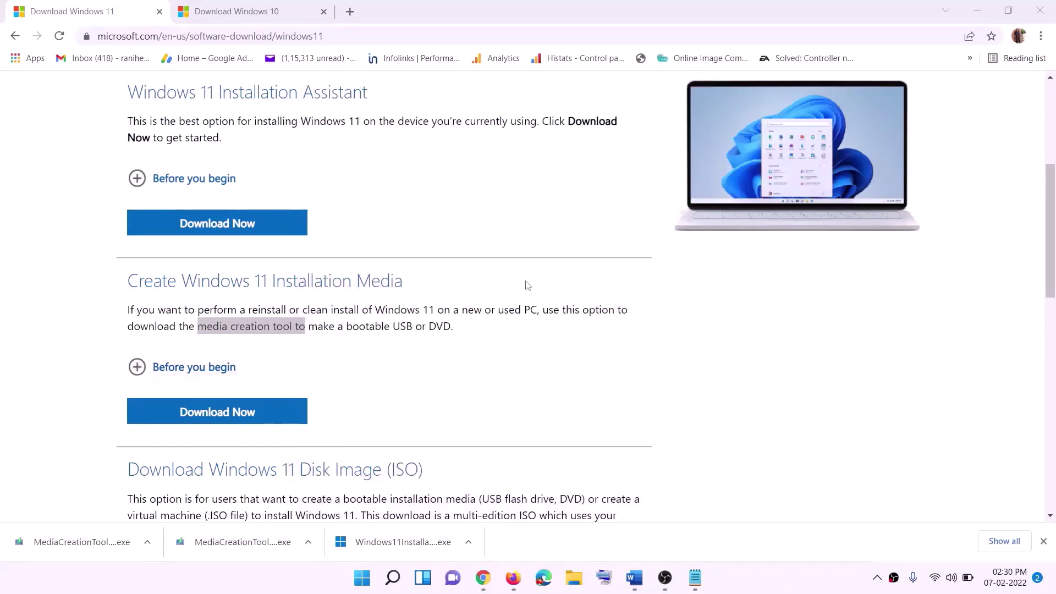
# Show the desktop, reposition the Windows ISO file and mount it.
pyautogui.press('super+d')
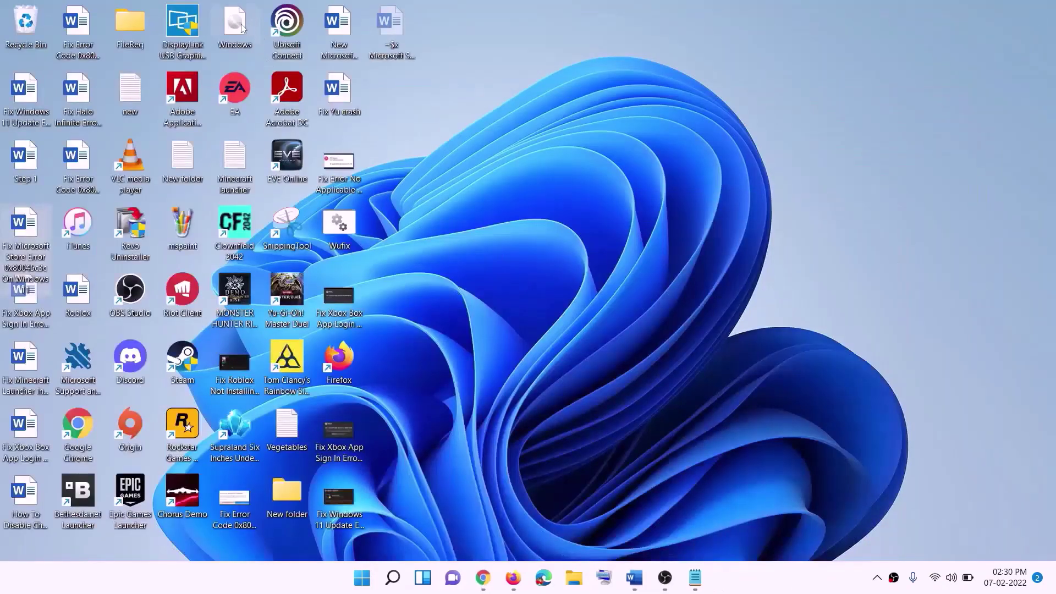
pyautogui.moveTo(242, 28); pyautogui.dragTo(420, 319)
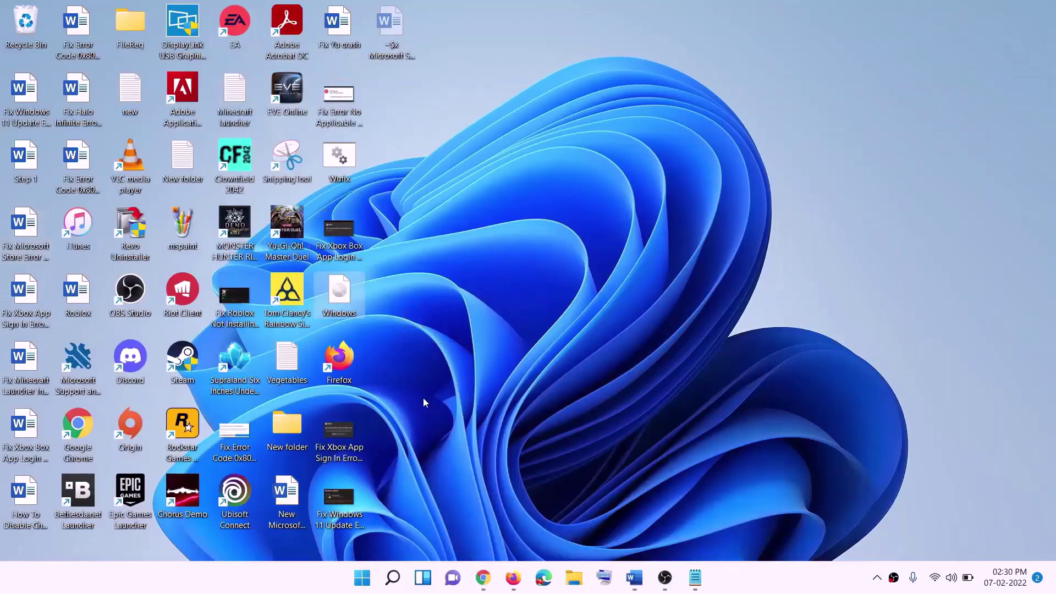
pyautogui.doubleClick(351, 290)
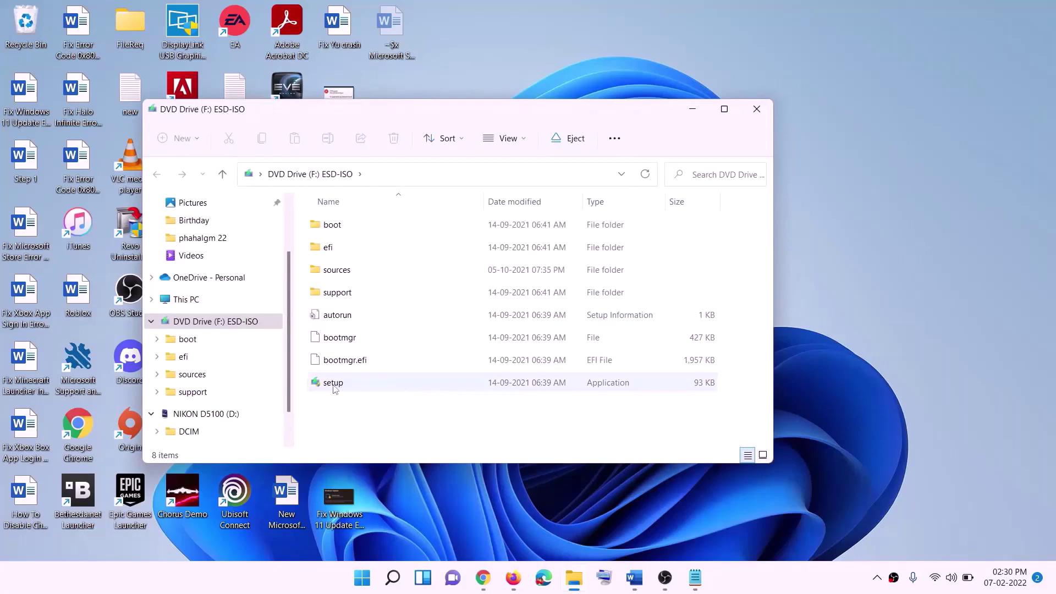
# Run setup from the mounted ESD-ISO drive and continue past the Install Windows 11 page.
pyautogui.click(335, 387)
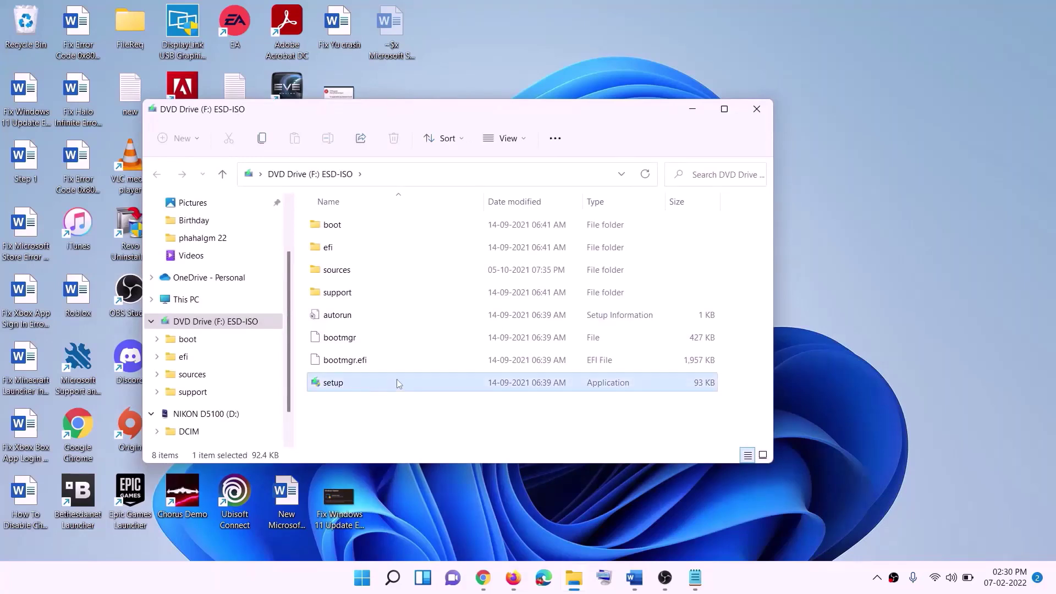
pyautogui.doubleClick(361, 384)
pyautogui.click(422, 429)
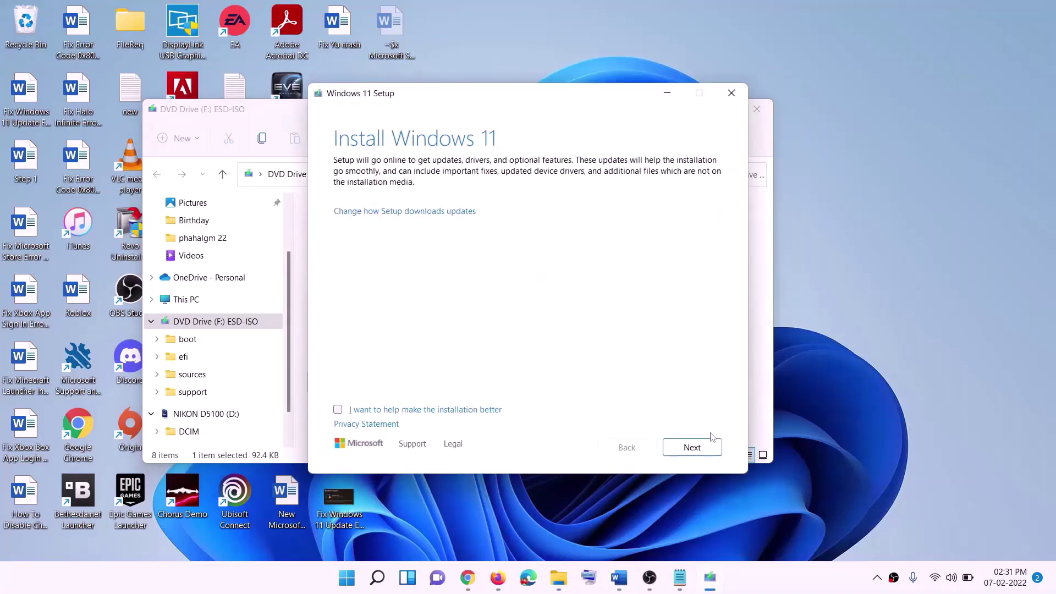
pyautogui.click(694, 447)
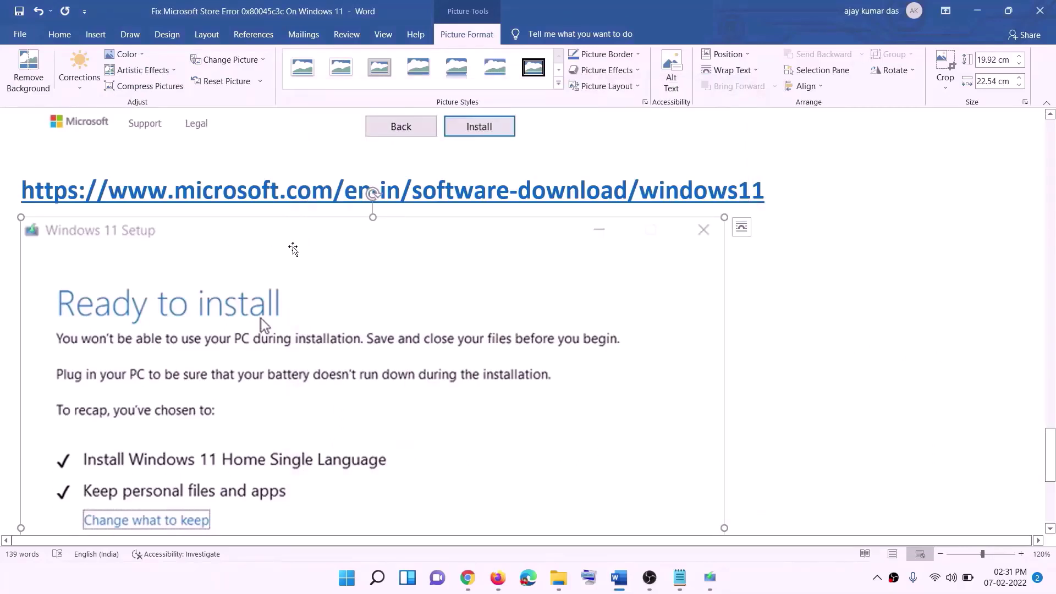
# Review the Windows 11 "Ready to install" screenshot in the Word notes, including the choice to keep personal files and apps.
pyautogui.scroll(-5, 243, 275)
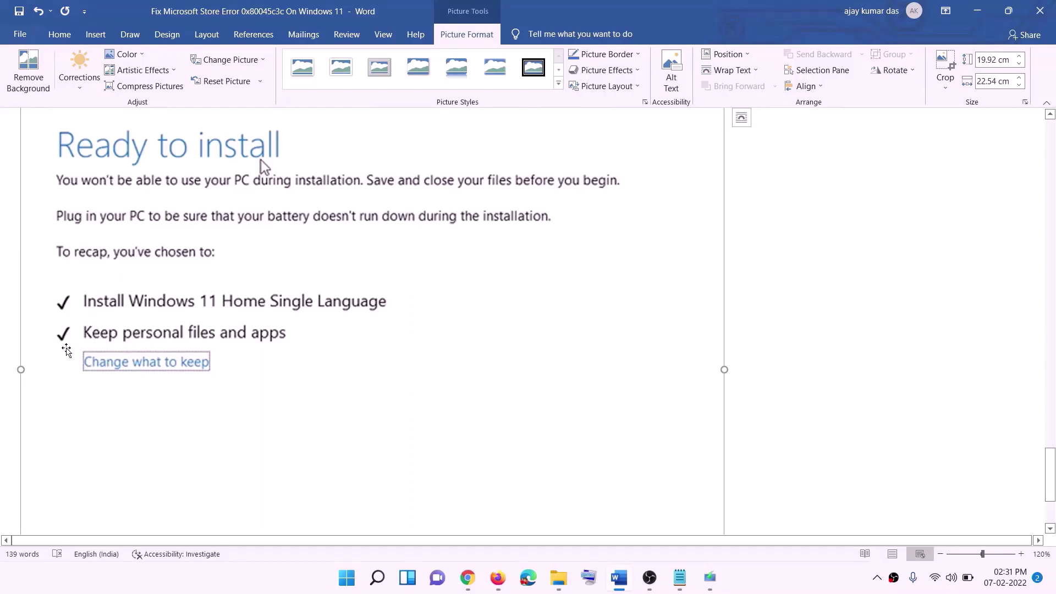
pyautogui.scroll(-4, 415, 349)
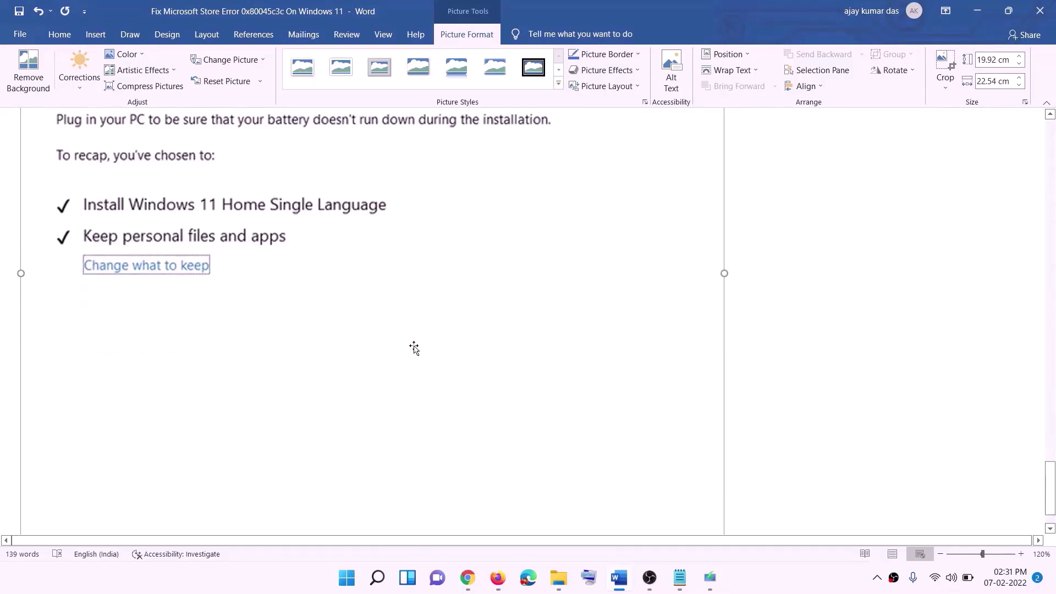
pyautogui.scroll(10, 559, 396)
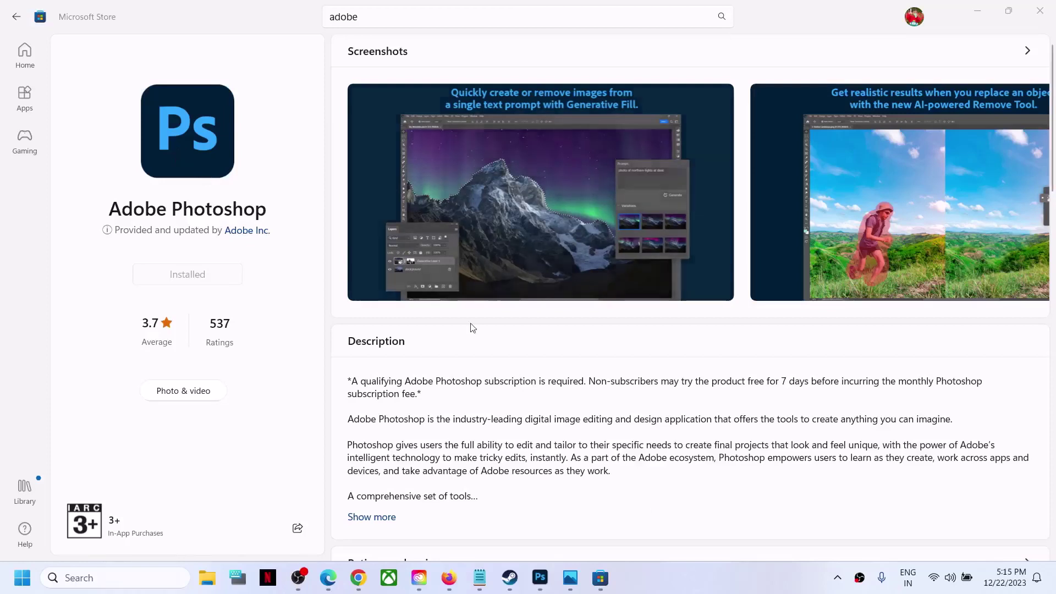
pyautogui.click(837, 583)
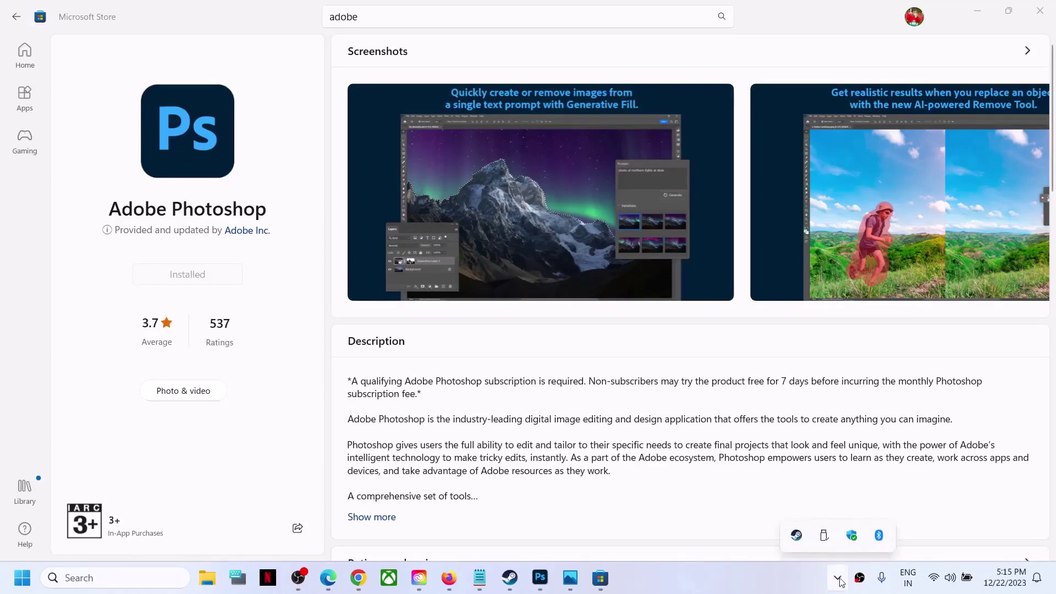
pyautogui.click(741, 591)
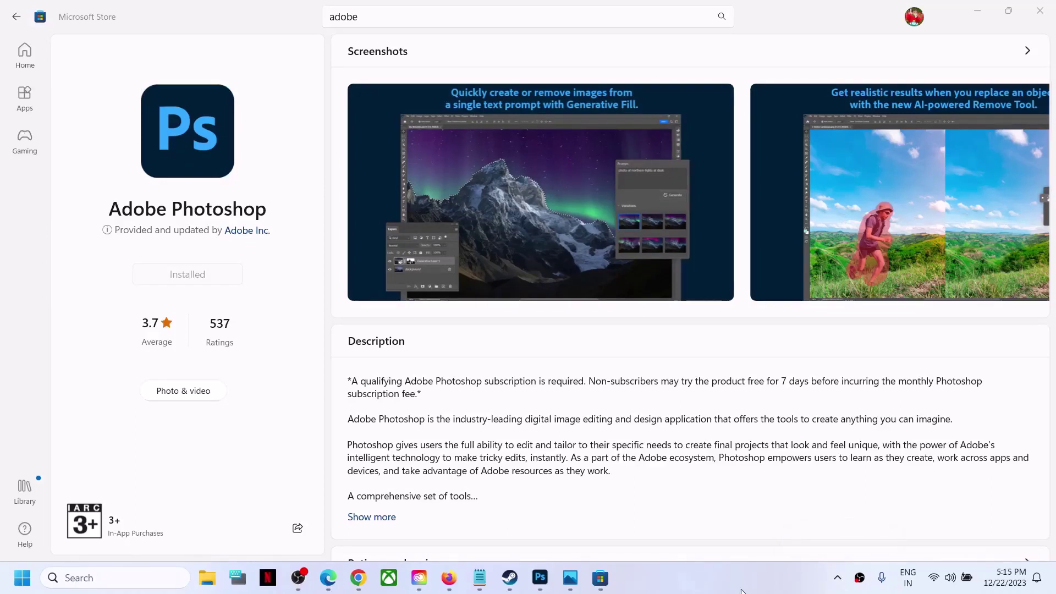